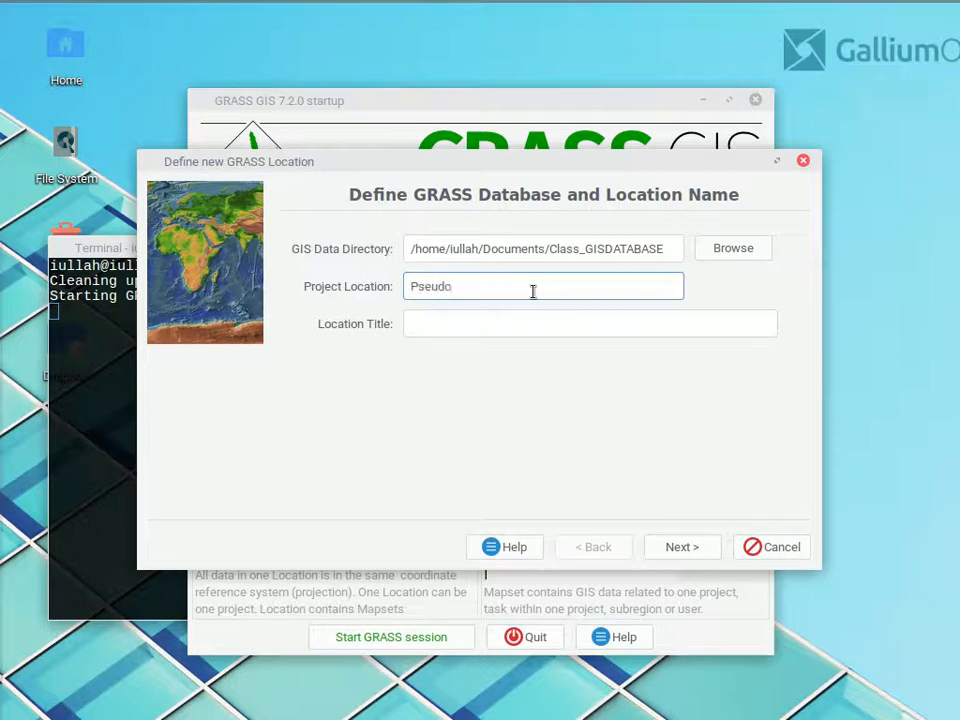
Name the project location PseudoMercator and choose to read projection and datum terms from a georeferenced data file
text(Mercator)
click(698, 543)
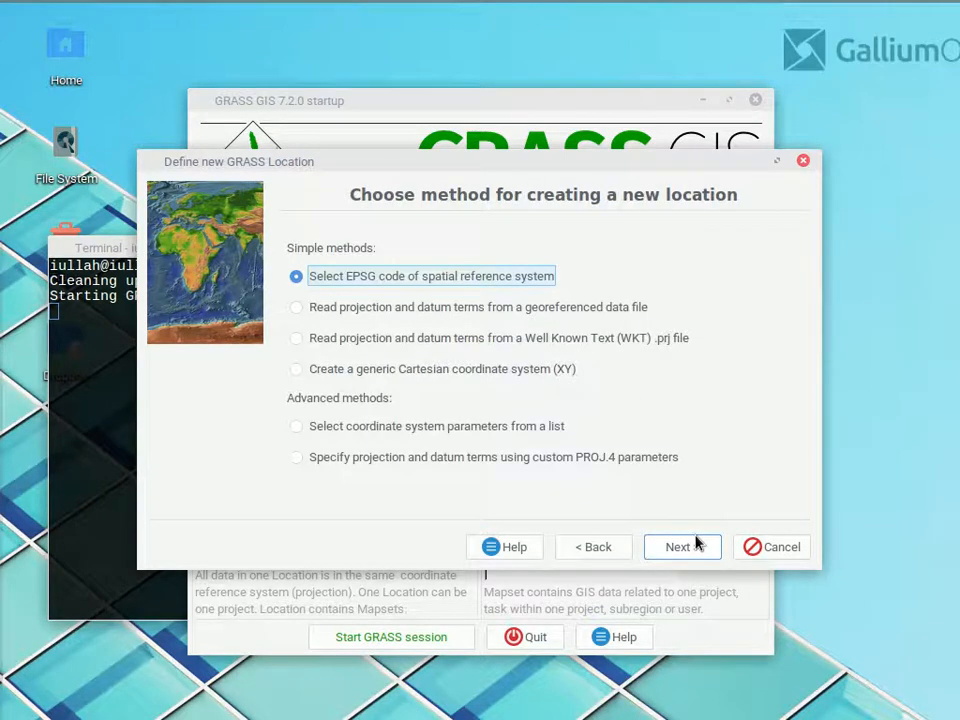
click(398, 312)
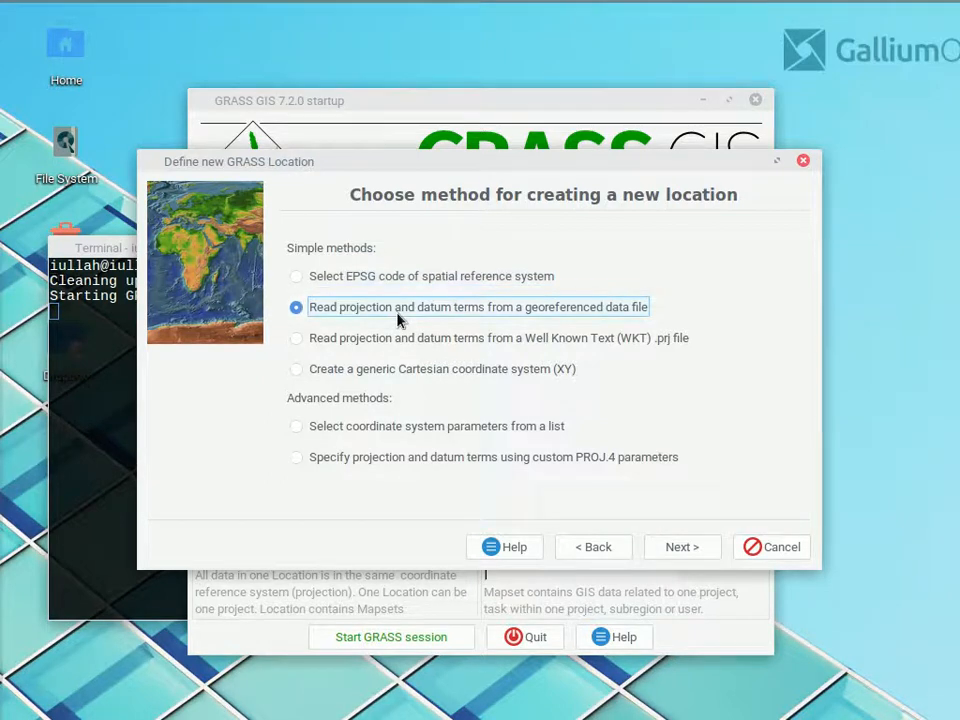
click(683, 548)
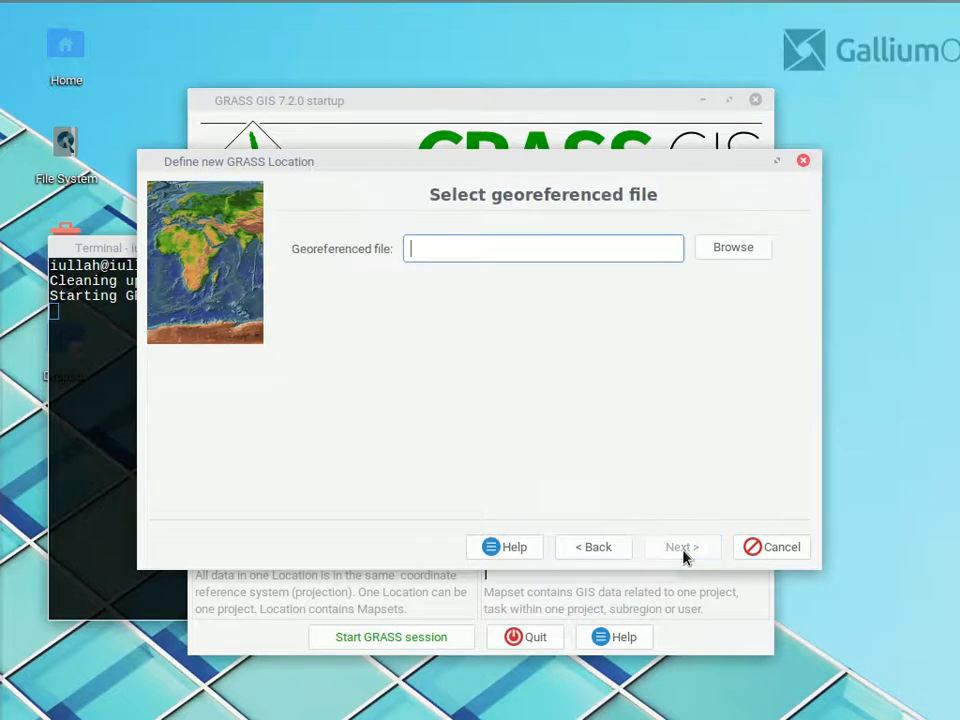
click(735, 250)
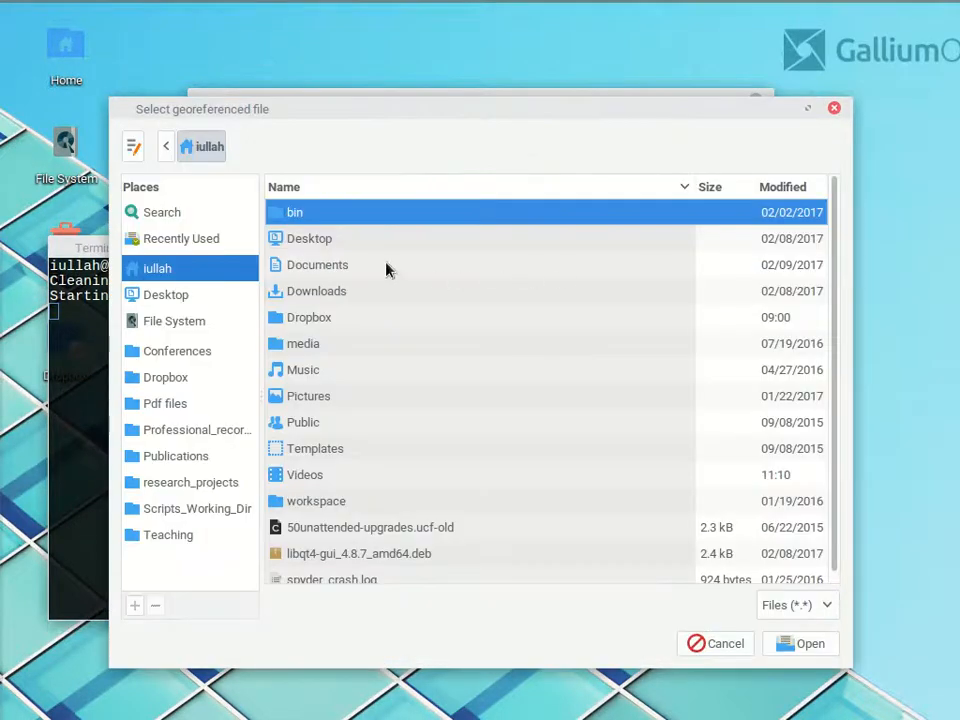
click(327, 266)
double_click(326, 266)
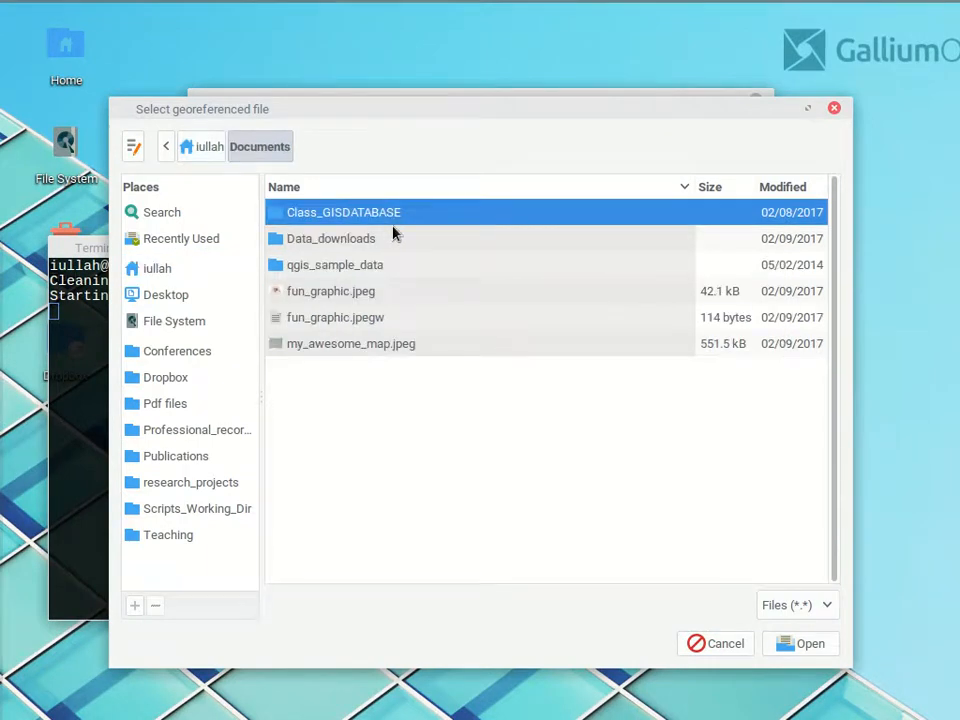
double_click(340, 268)
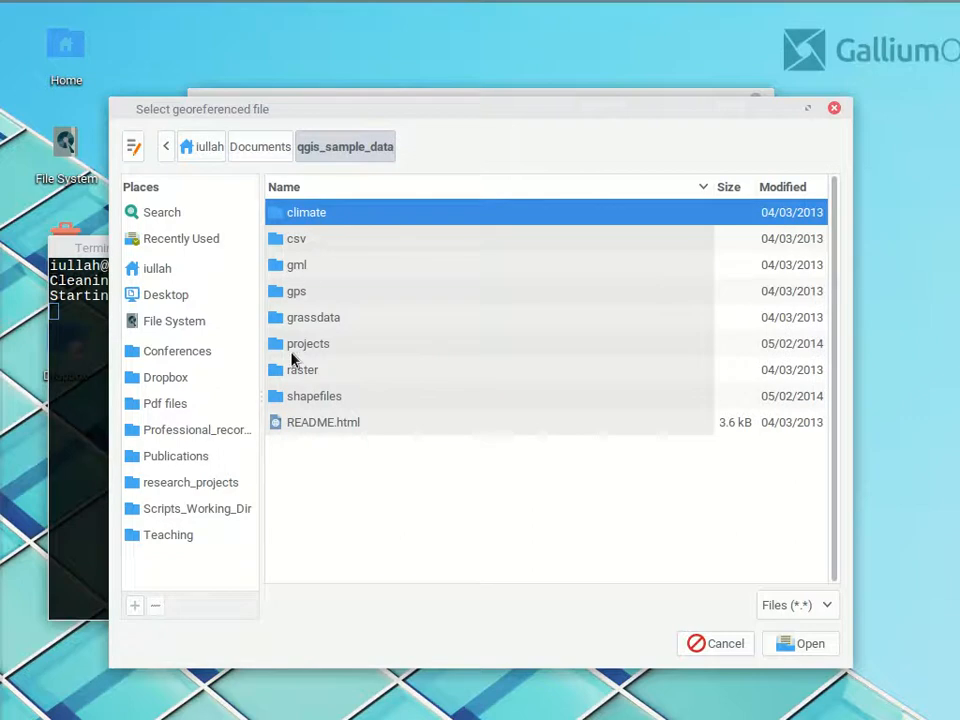
click(270, 148)
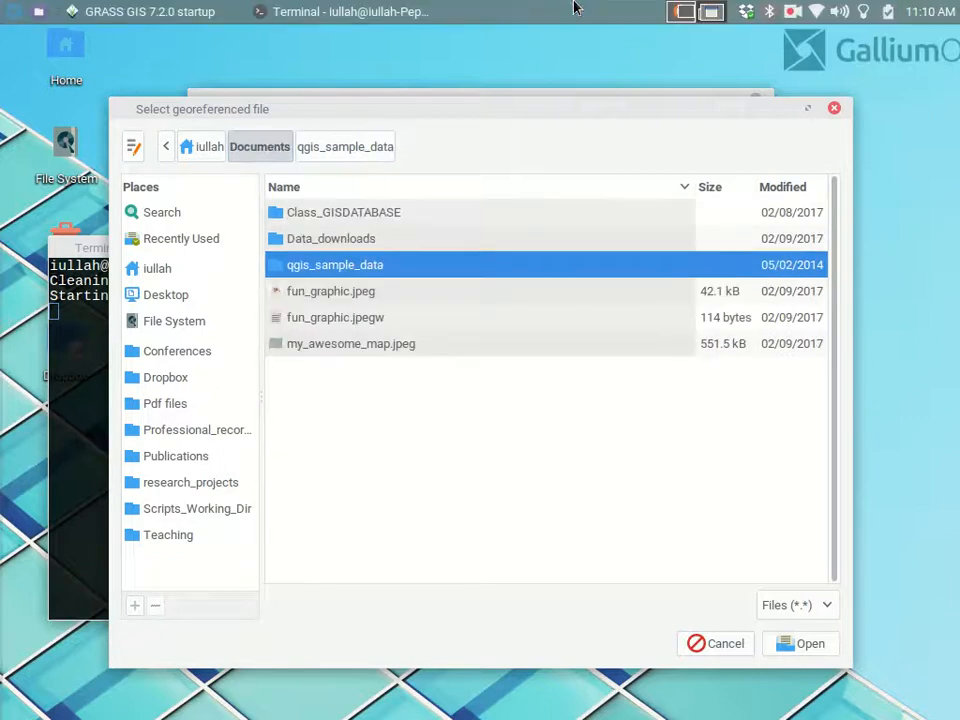
click(791, 12)
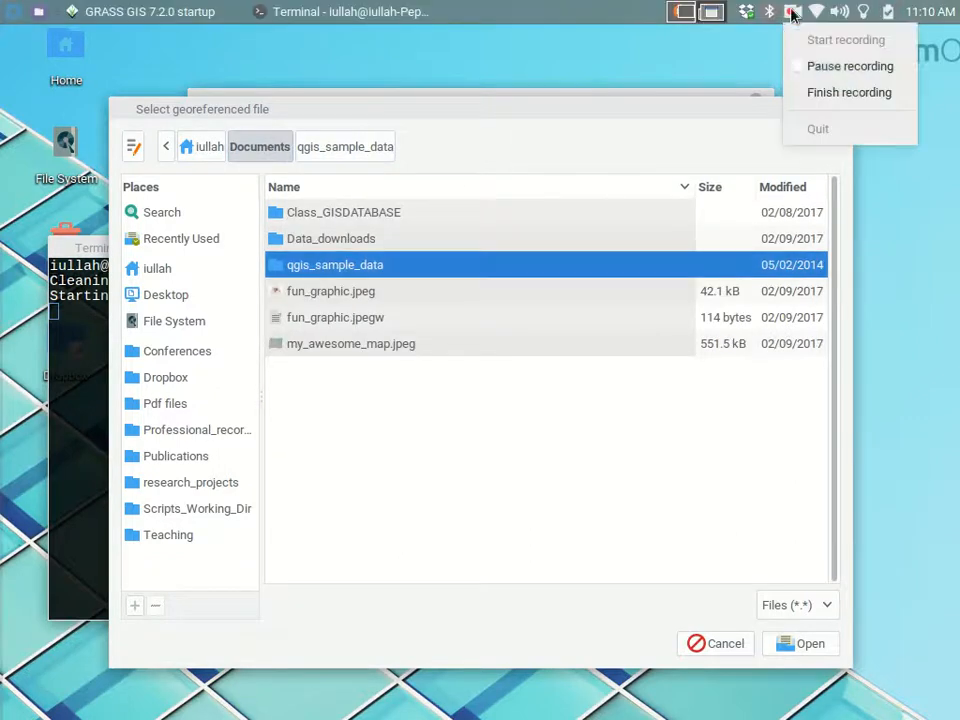
click(821, 70)
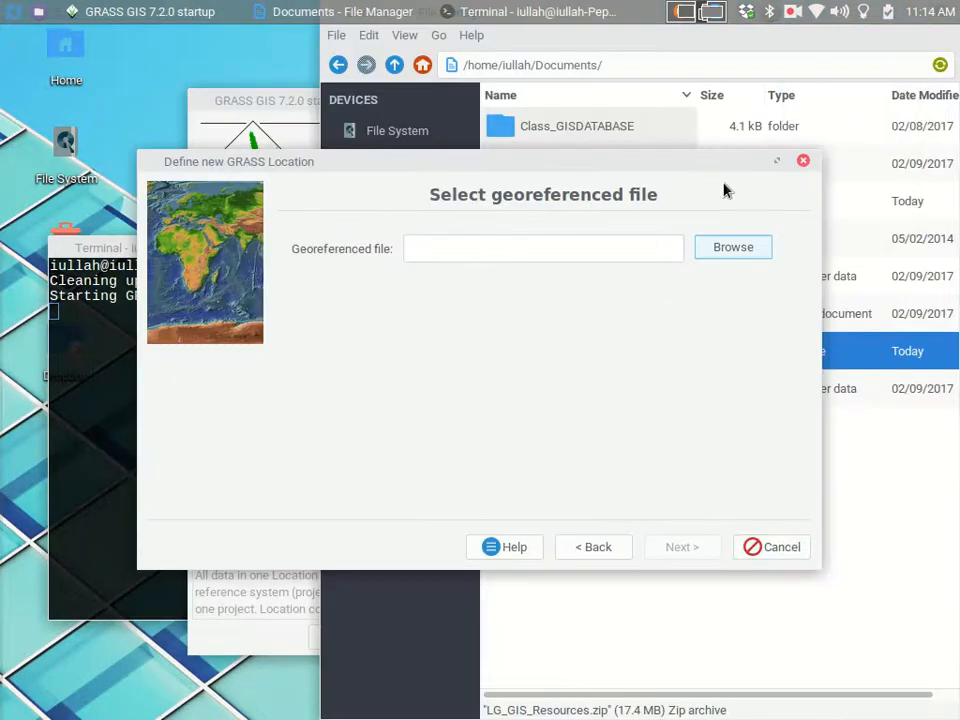
Set Trees_Survey_Grid.shp from Documents/LG_GIS_Resources/Trees_Survey_Grid as the georeferenced file and proceed to the location summary
click(735, 249)
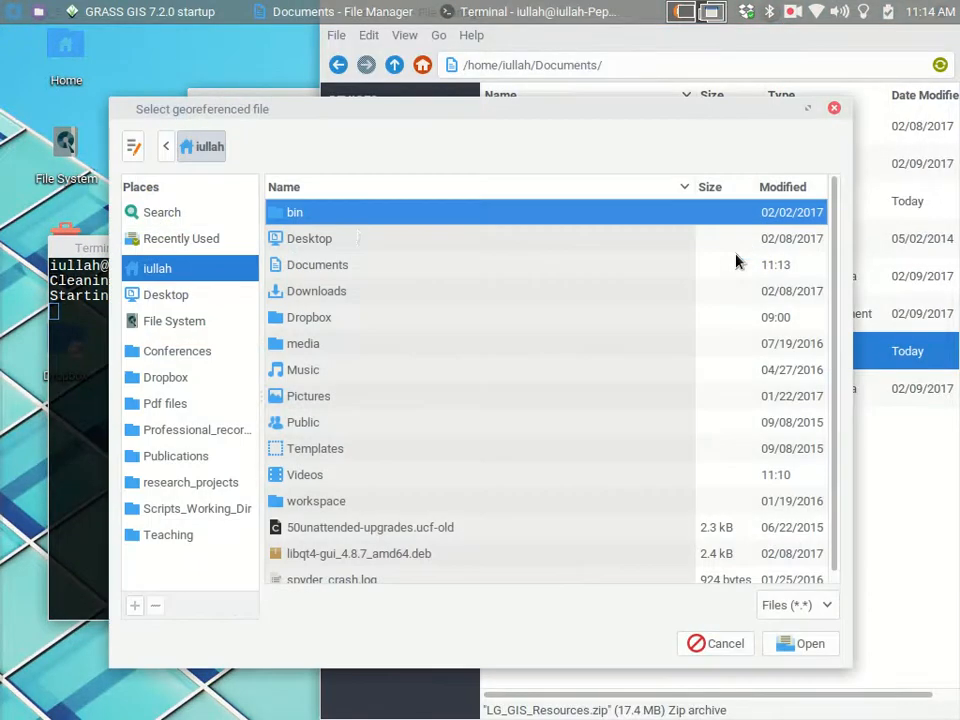
double_click(321, 266)
double_click(321, 266)
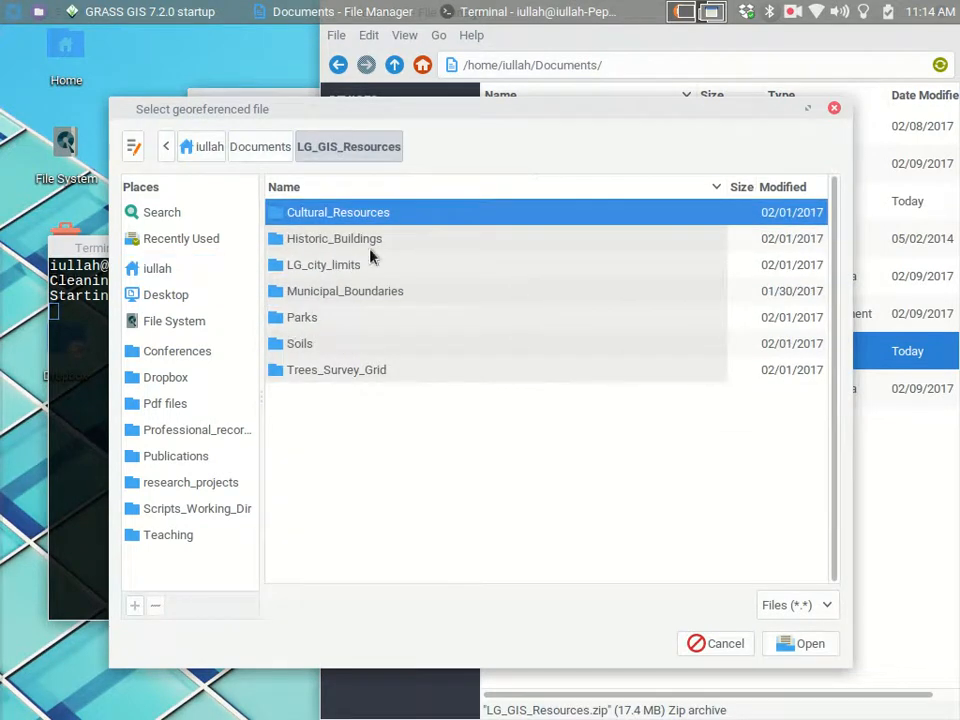
double_click(334, 371)
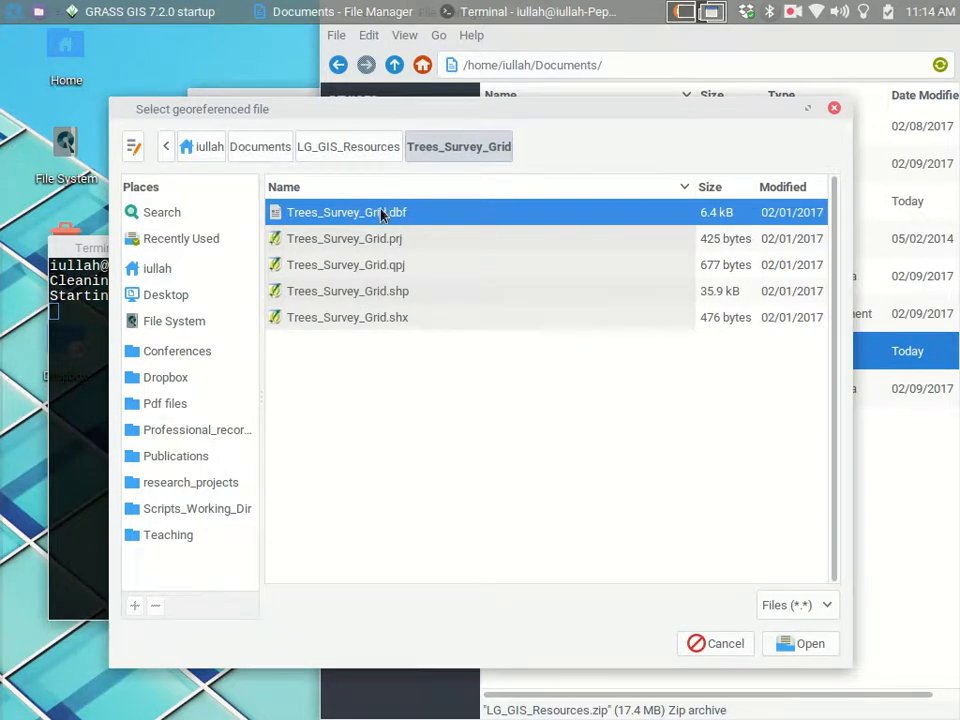
click(369, 291)
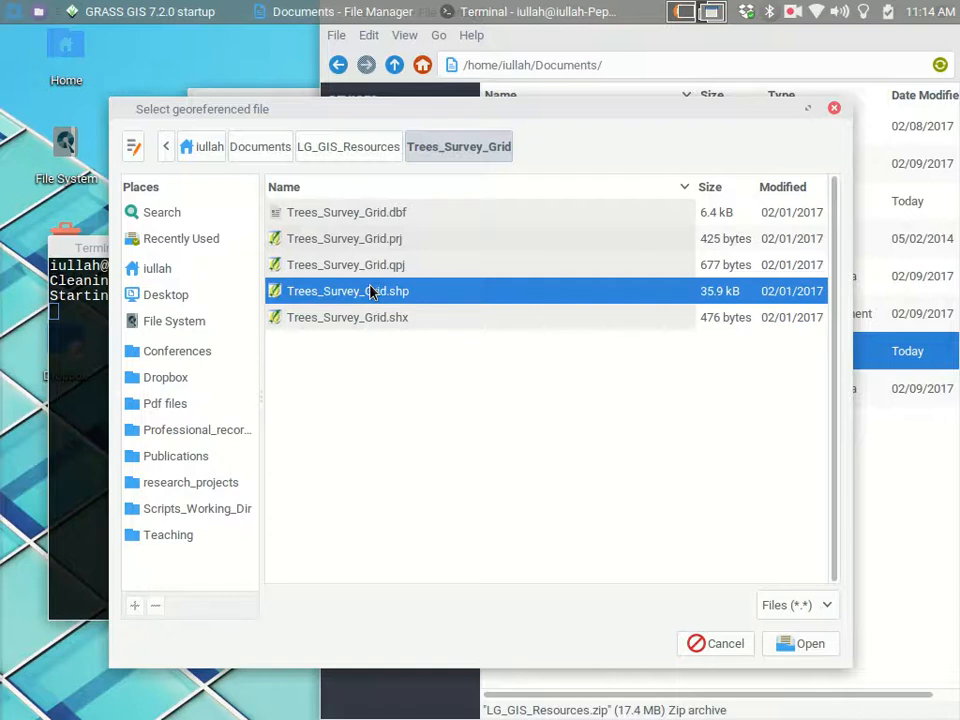
click(806, 645)
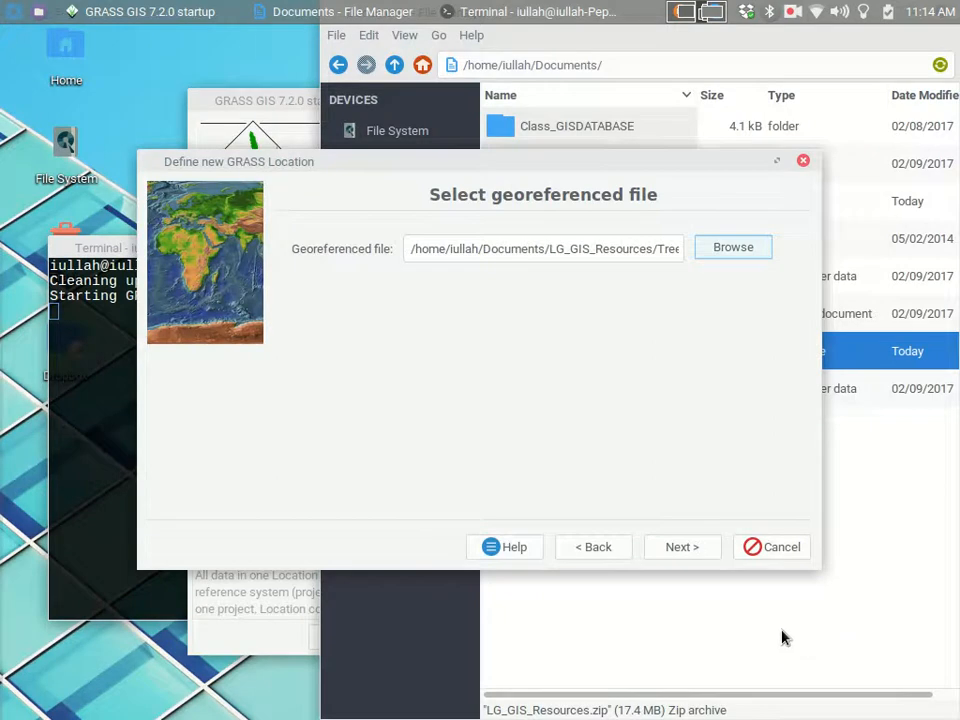
click(681, 547)
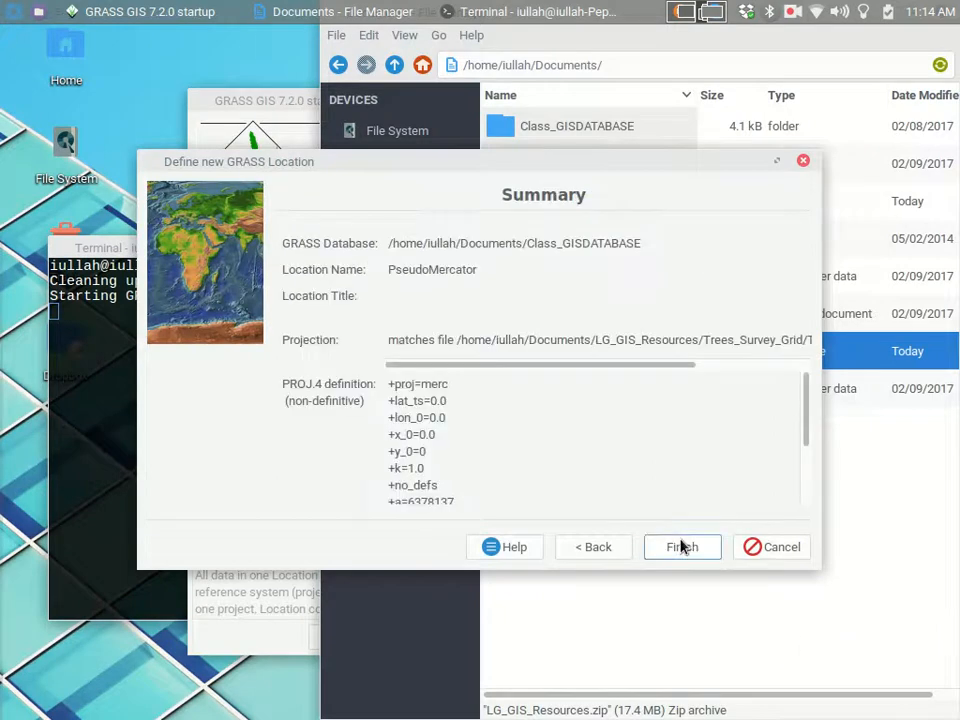
Review the PROJ.4 definition, finish creating the location, and import Trees_Survey_Grid.shp into it
scroll(604, 432, down, 3)
scroll(604, 432, up, 3)
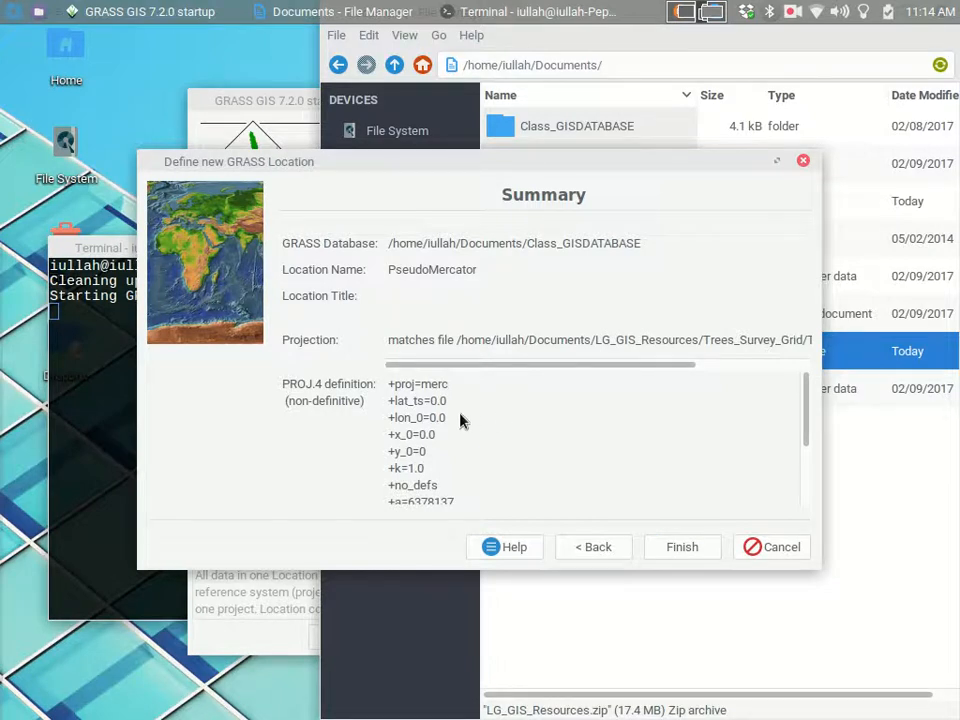
scroll(461, 420, down, 2)
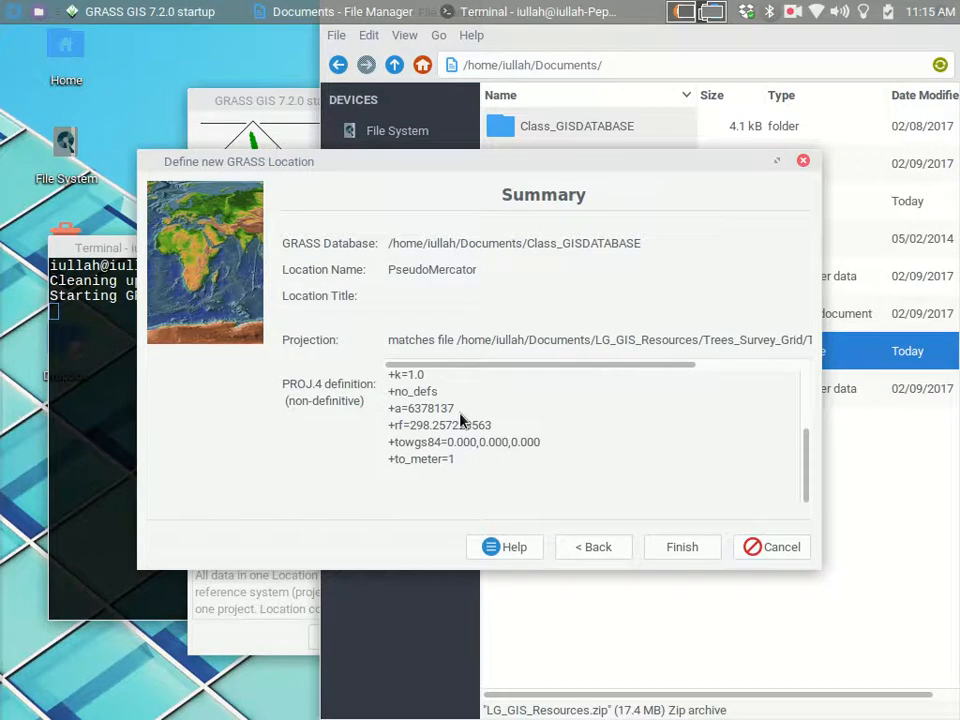
click(668, 552)
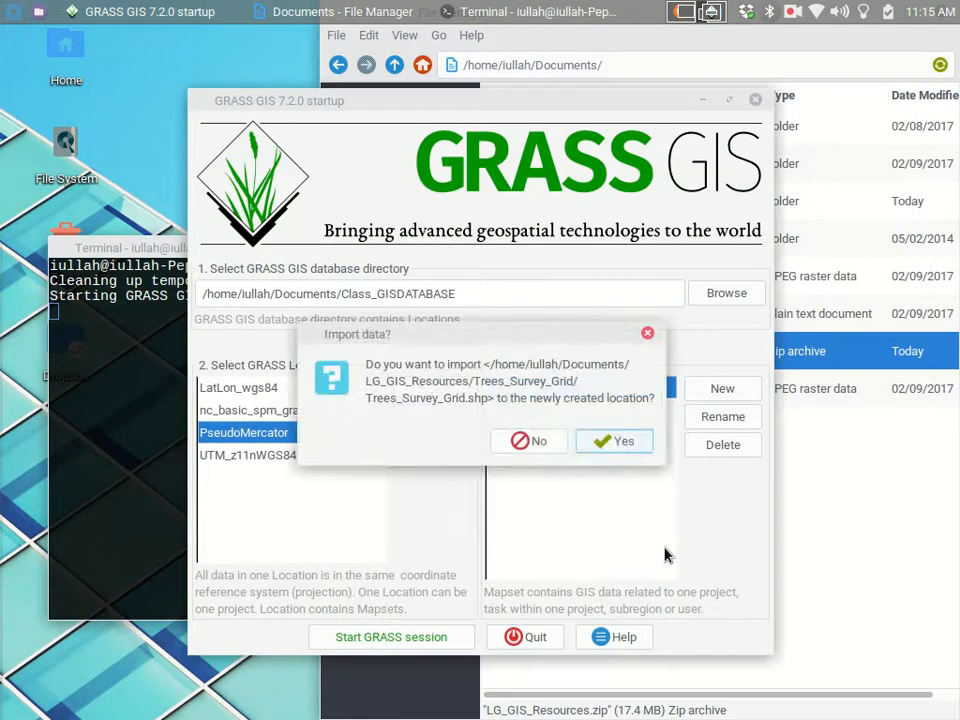
click(612, 441)
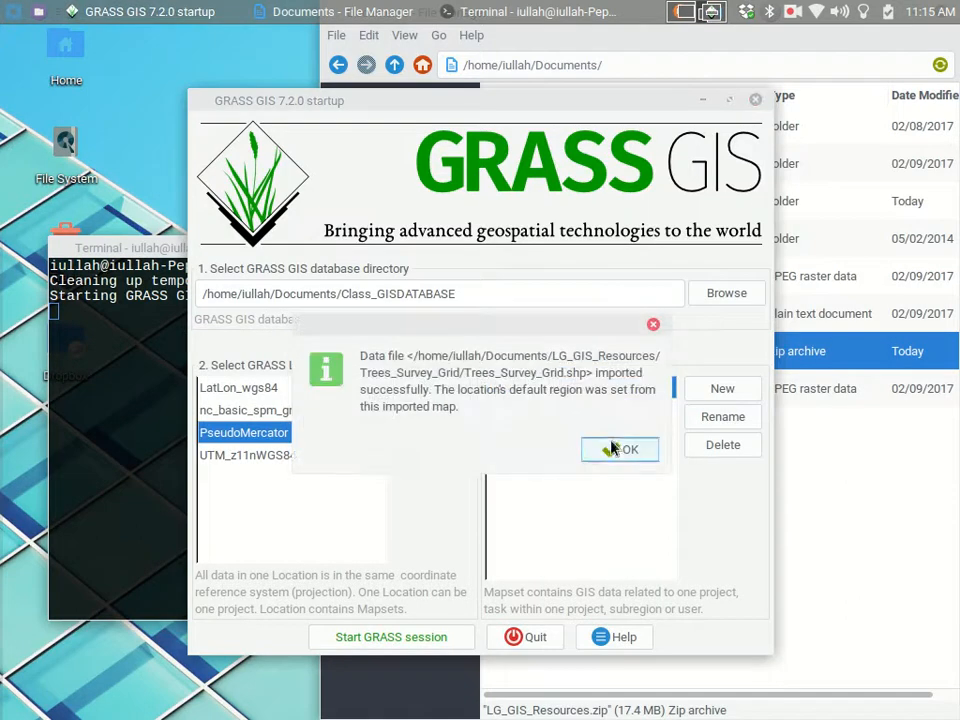
click(618, 450)
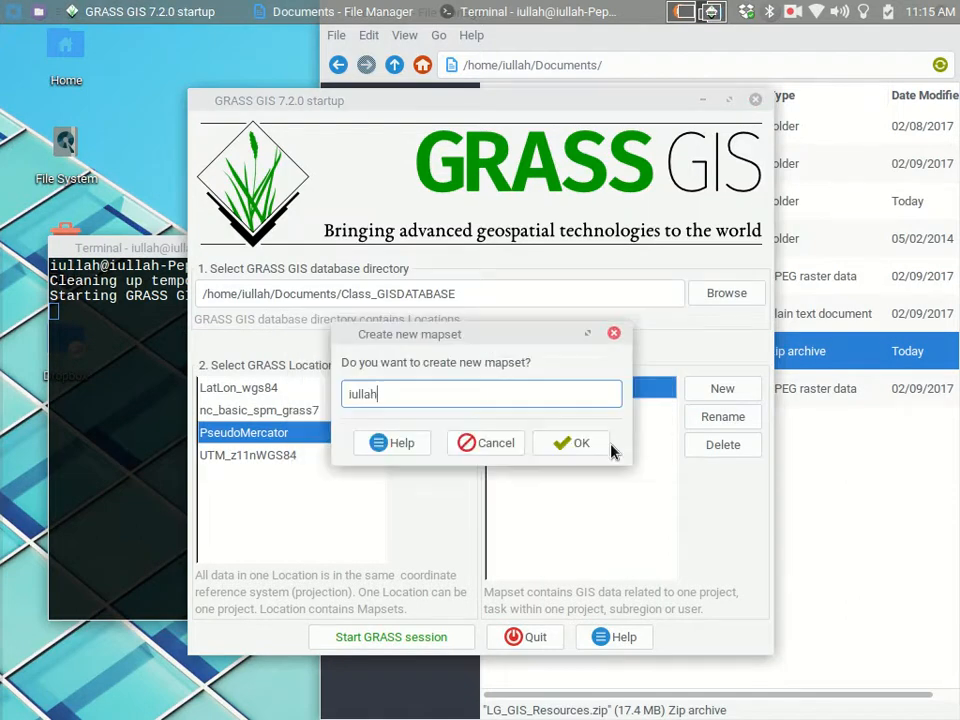
Decline creating a new mapset and start the GRASS session in the PERMANENT mapset of PseudoMercator
click(465, 441)
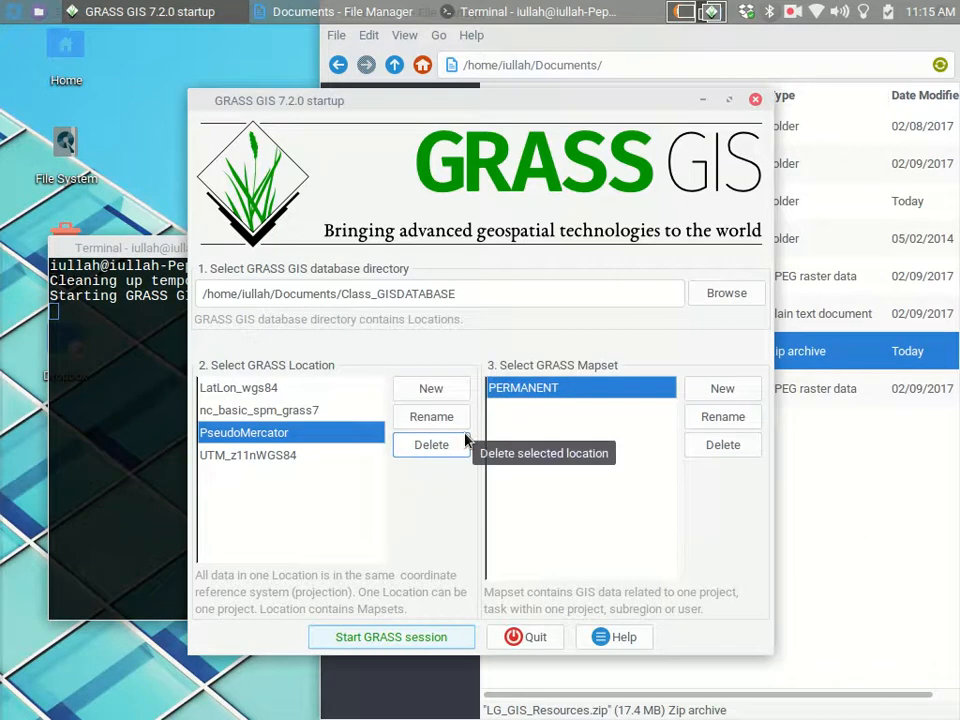
click(390, 640)
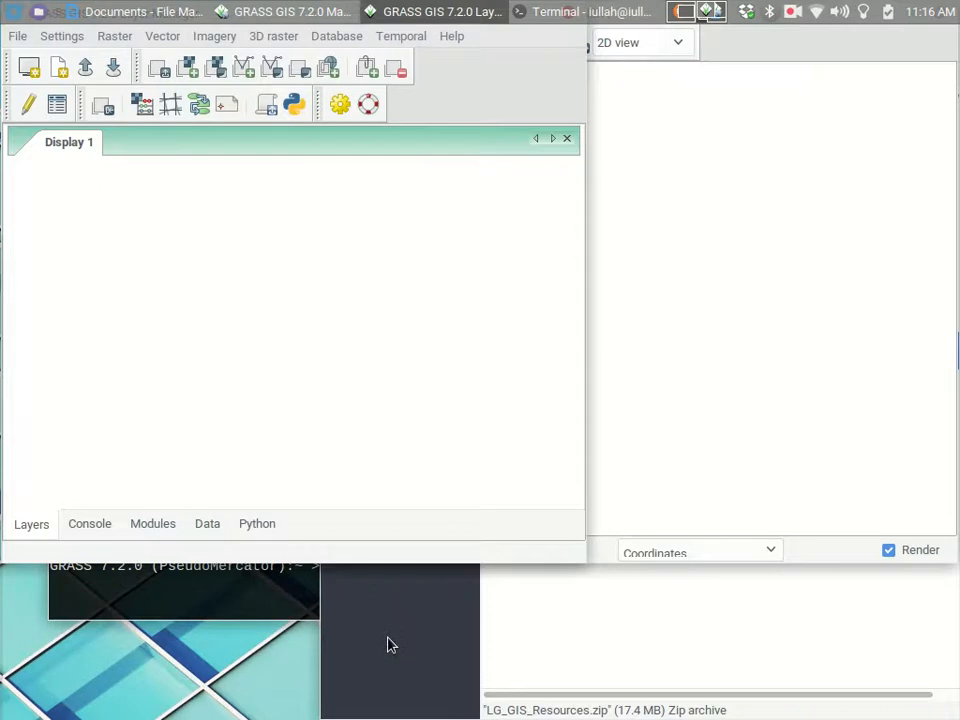
Open the common-formats vector import and choose LG_city_limits.shp from LG_GIS_Resources/LG_city_limits as the source file
click(17, 38)
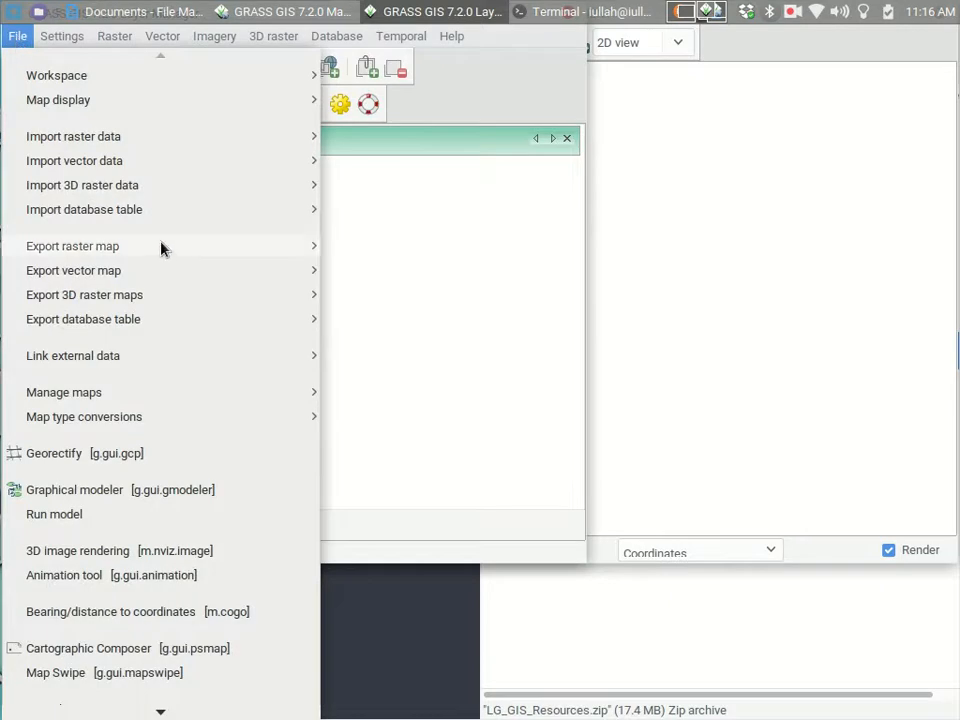
mouse_move(198, 178)
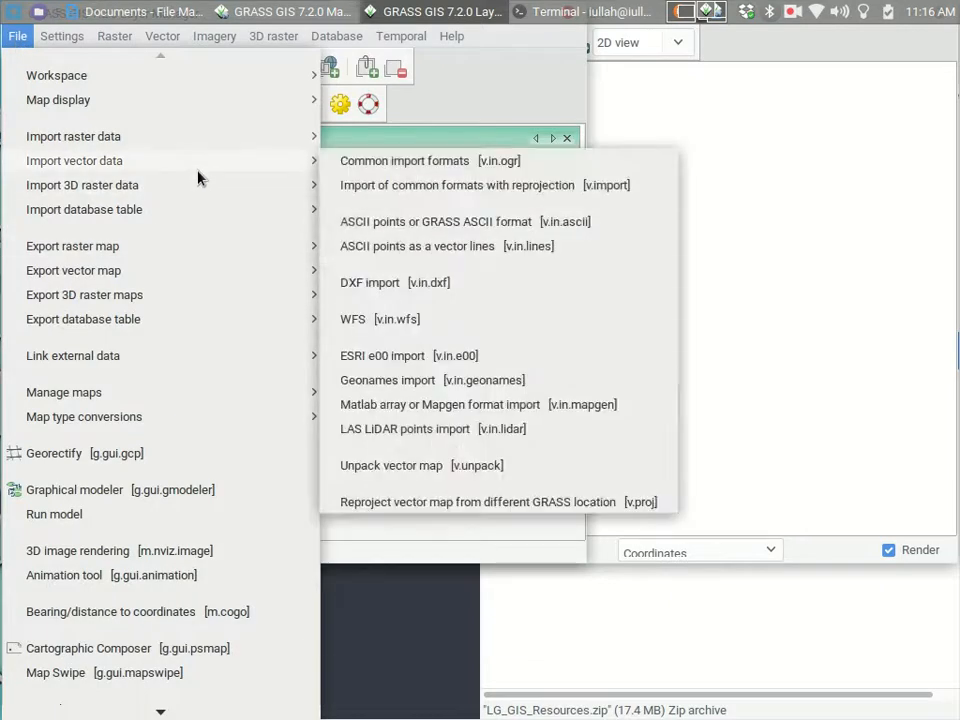
click(419, 163)
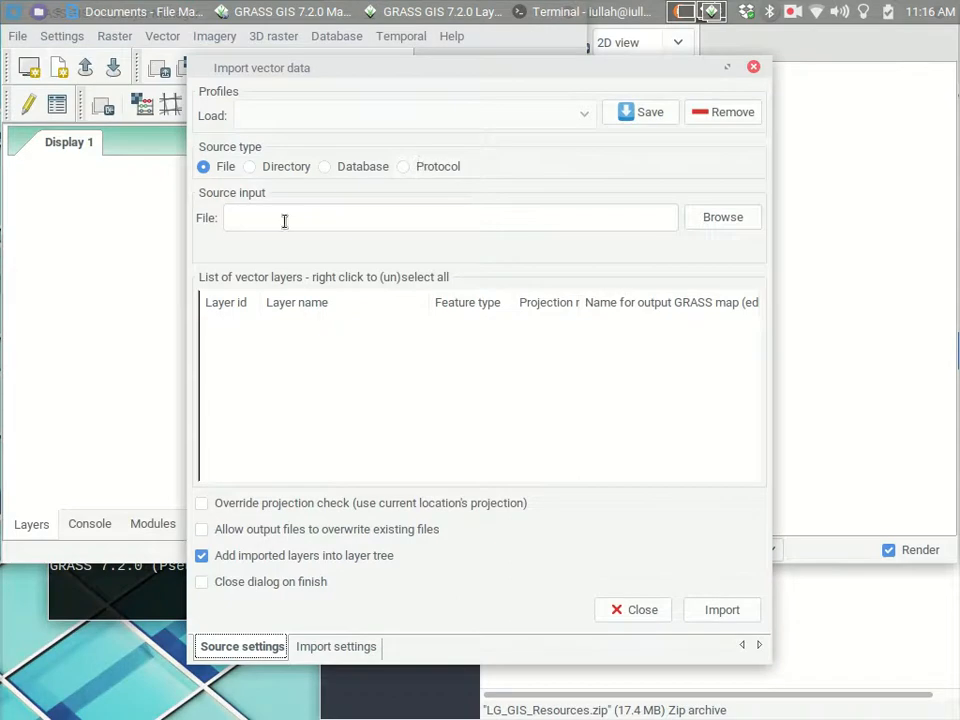
click(722, 218)
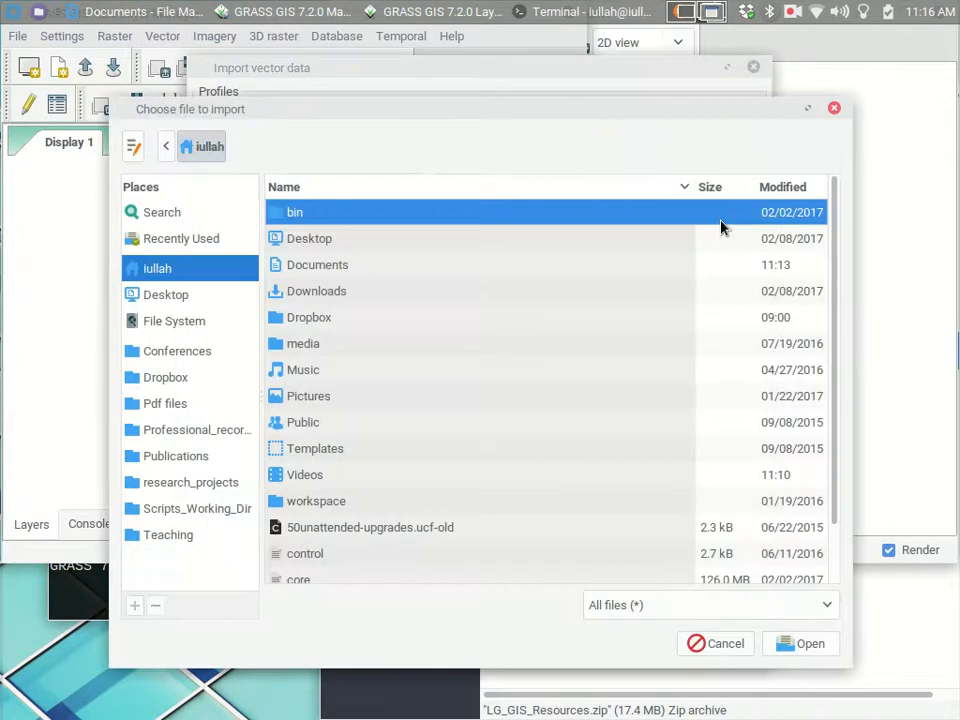
double_click(360, 272)
double_click(360, 272)
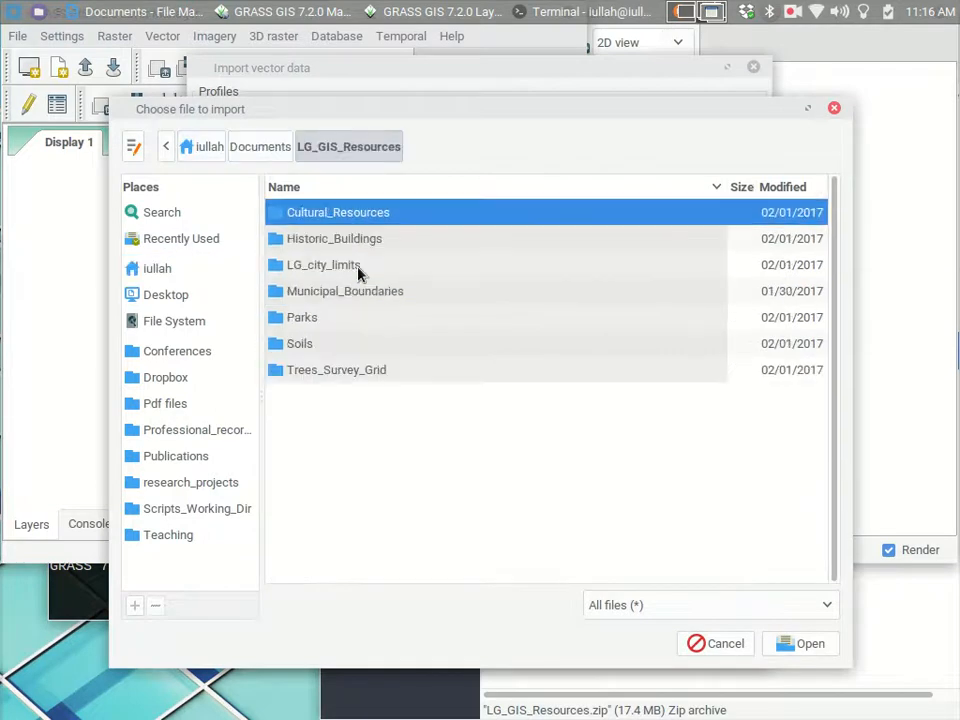
double_click(360, 272)
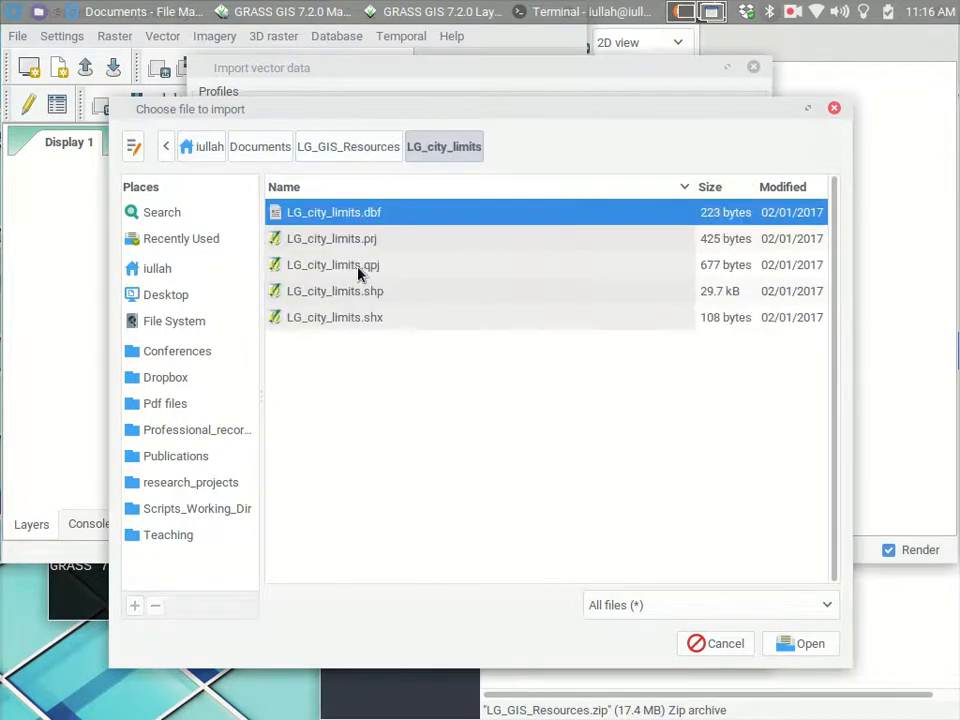
click(376, 292)
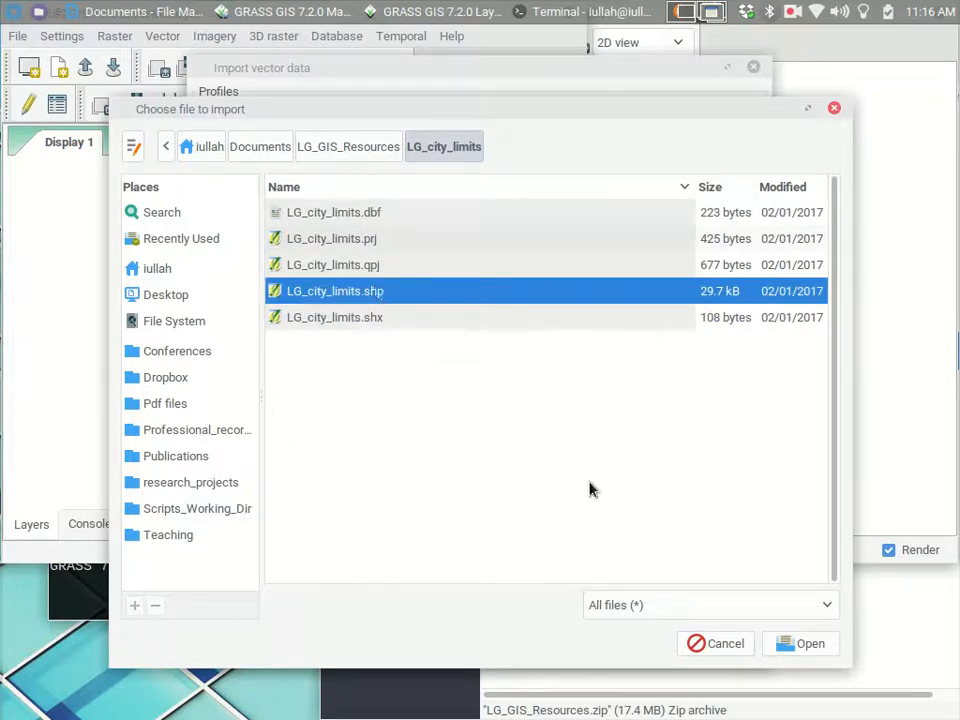
click(802, 648)
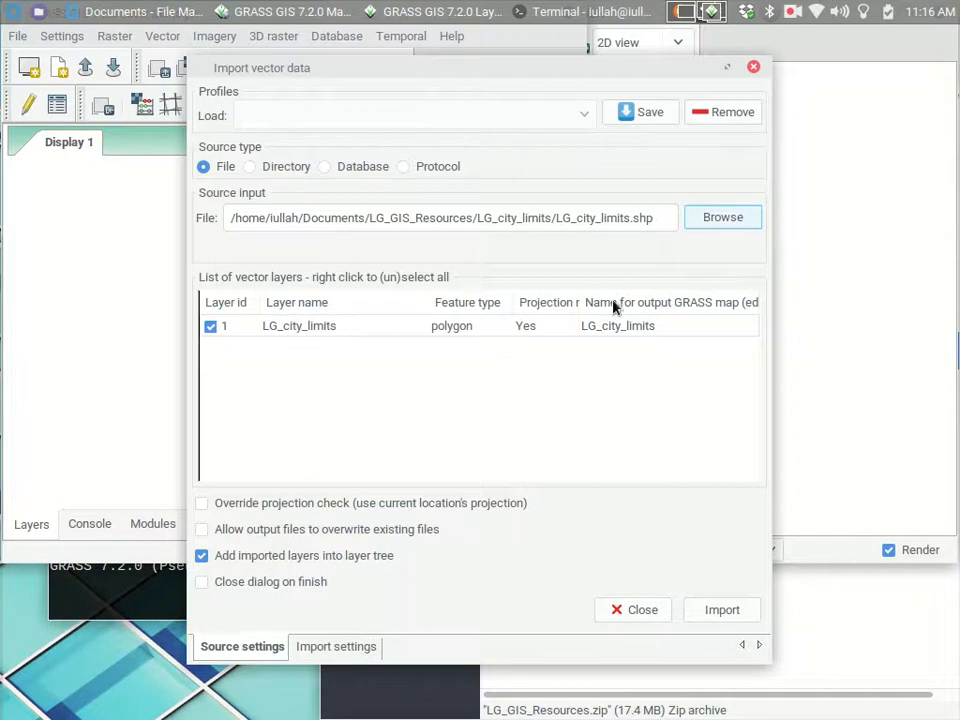
Import the city limits layer, keeping LG_city_limits as the output map name
double_click(627, 327)
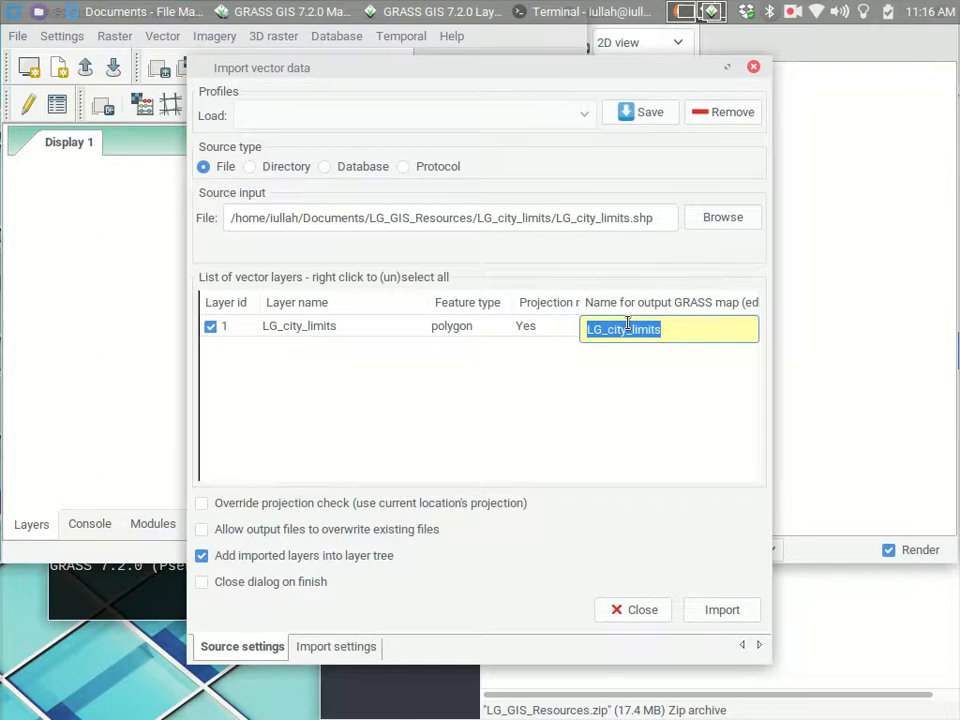
click(586, 402)
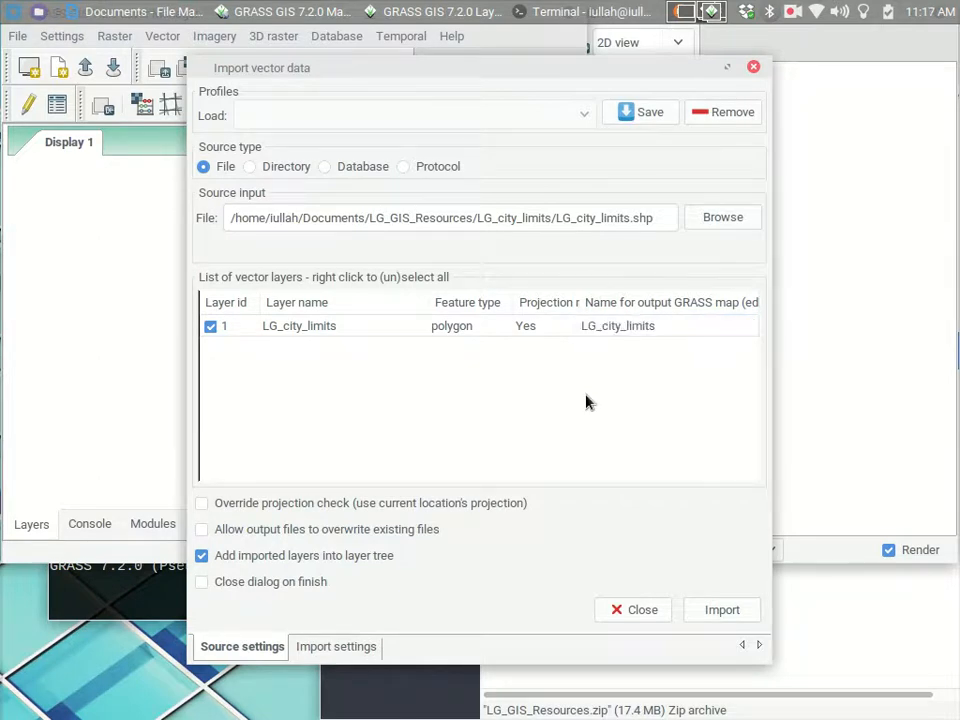
click(709, 608)
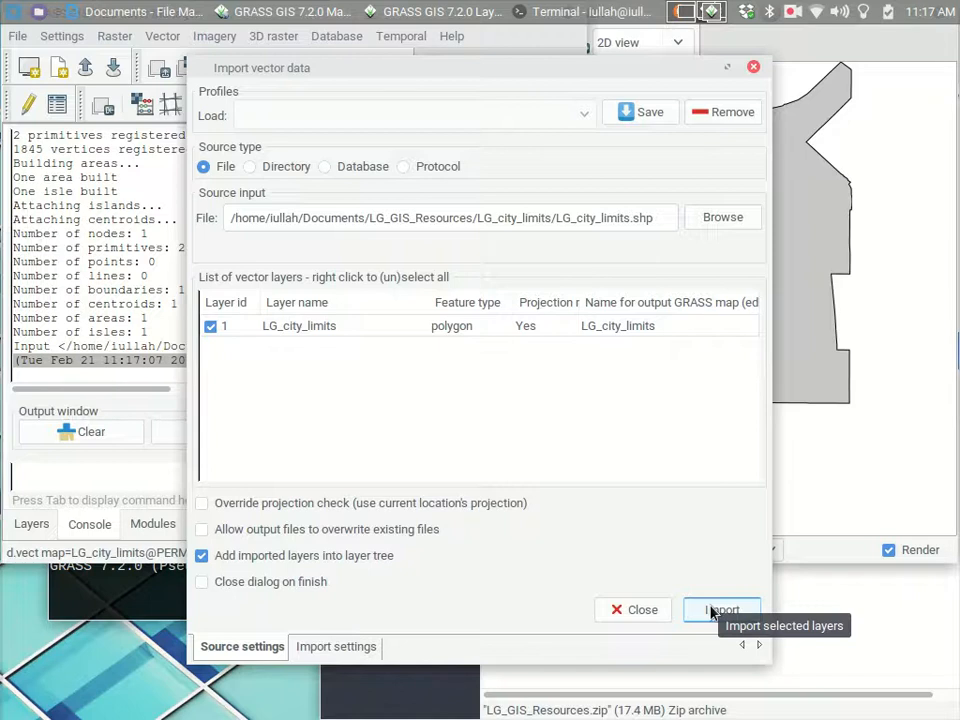
Review the output, optional and input SRS import settings, then close the vector import dialog
click(364, 652)
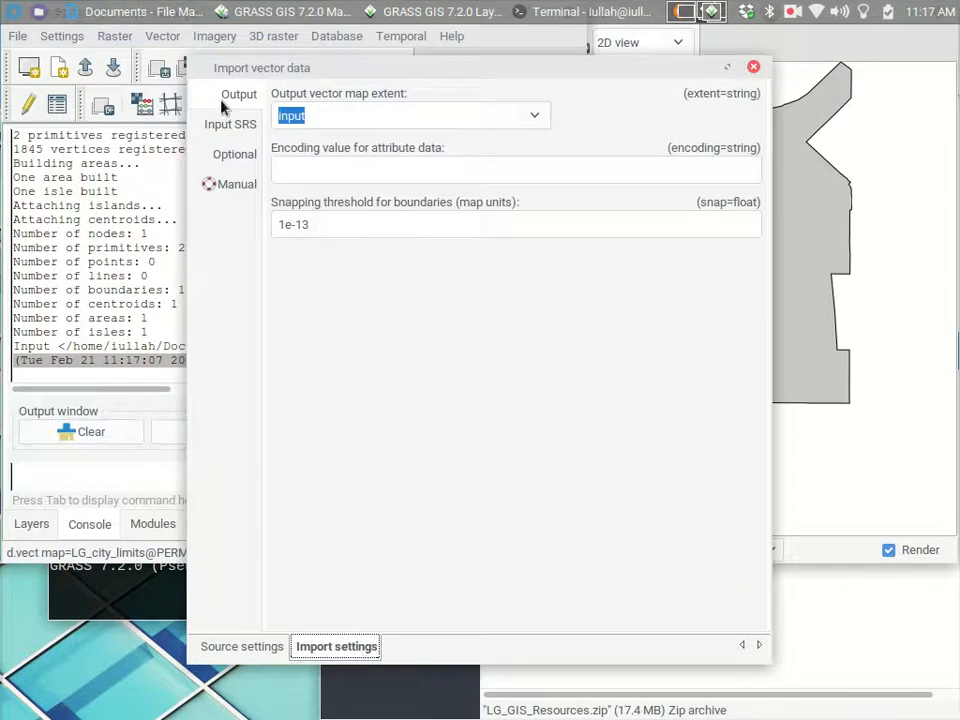
click(224, 158)
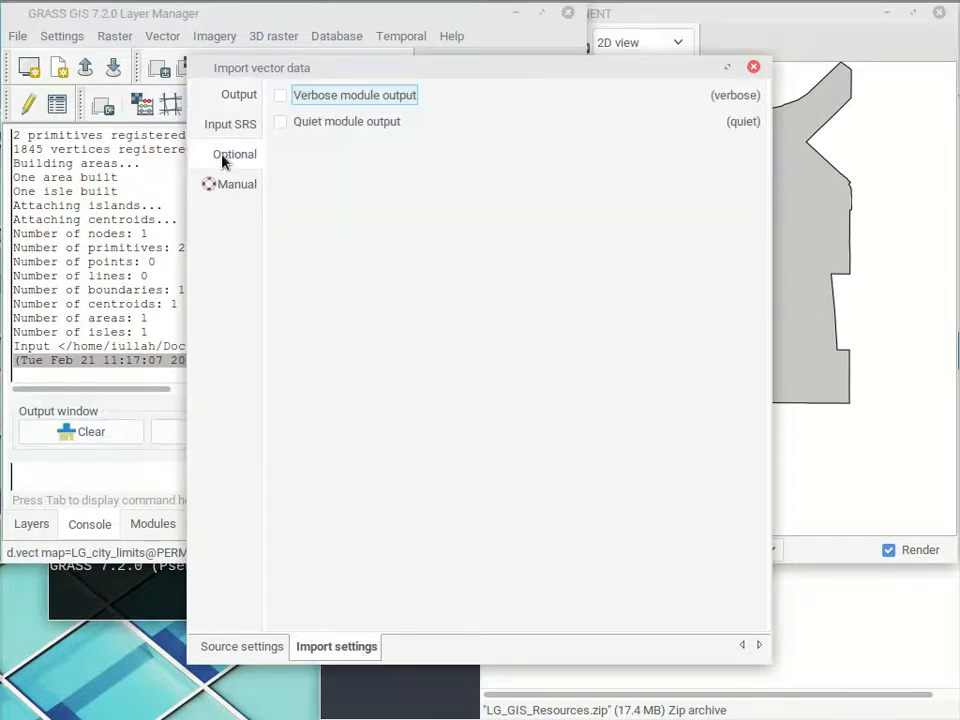
click(218, 136)
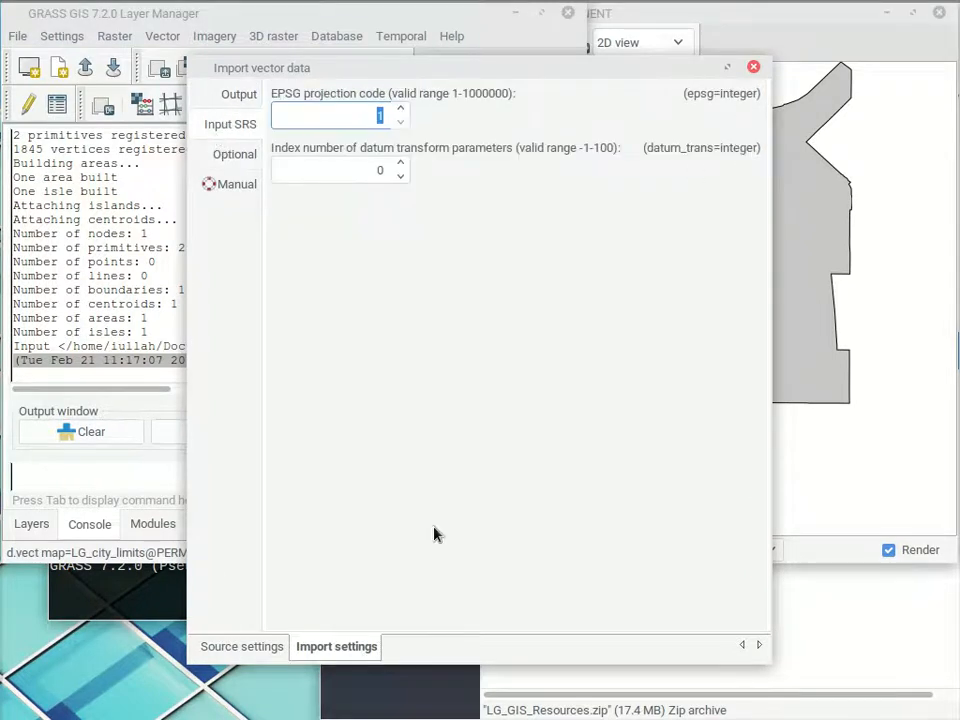
click(262, 650)
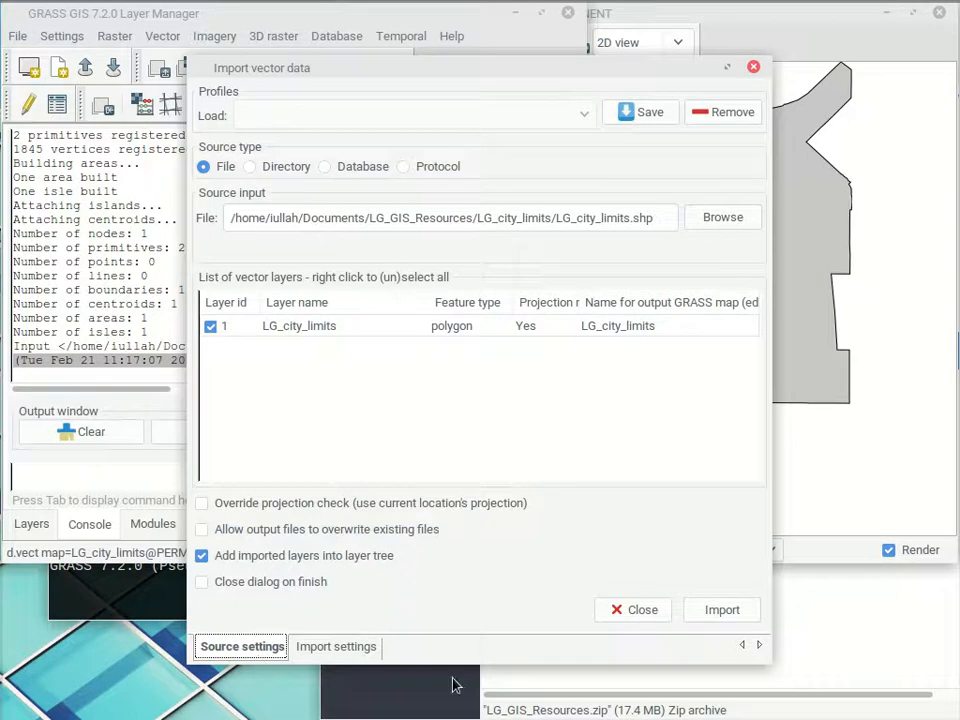
click(643, 609)
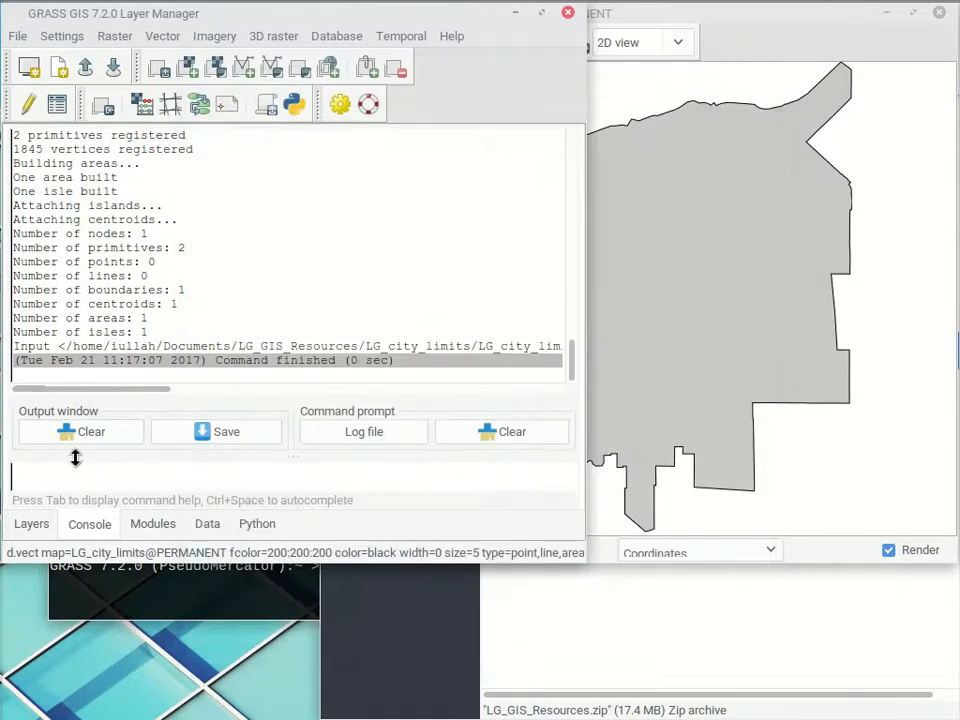
Add the Trees_Survey_Grid vector map from the PERMANENT mapset to the map display above the city limits
click(48, 521)
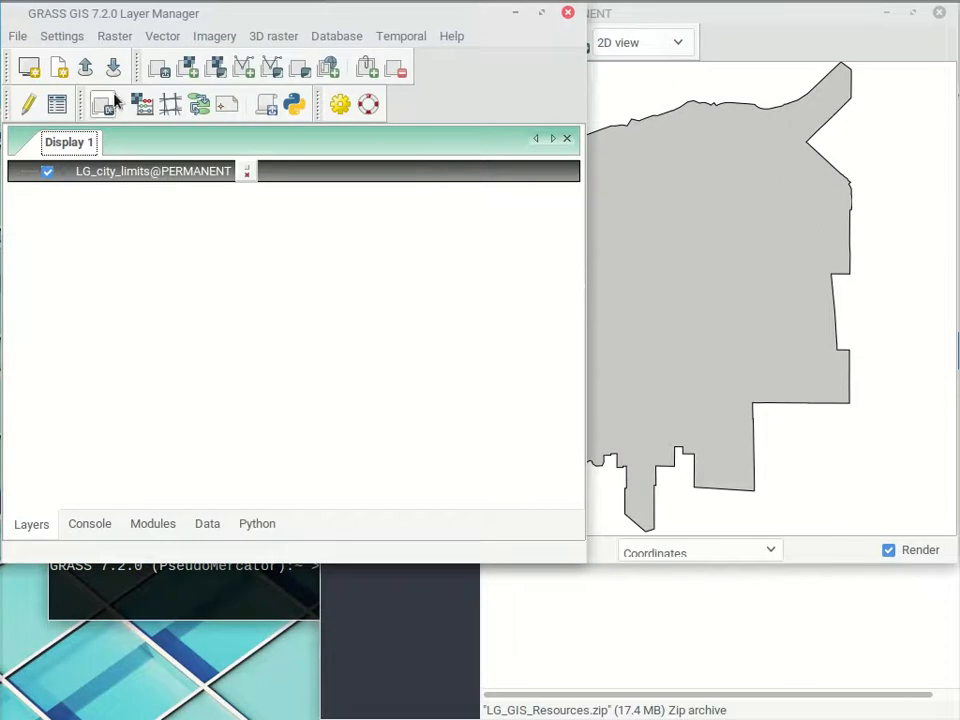
click(239, 80)
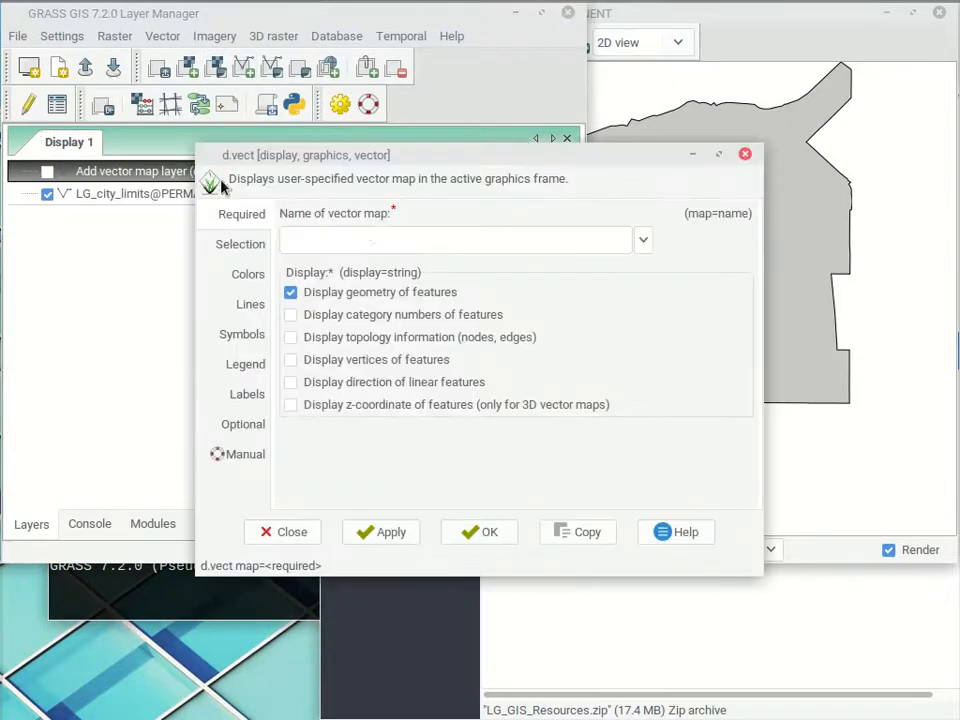
click(641, 241)
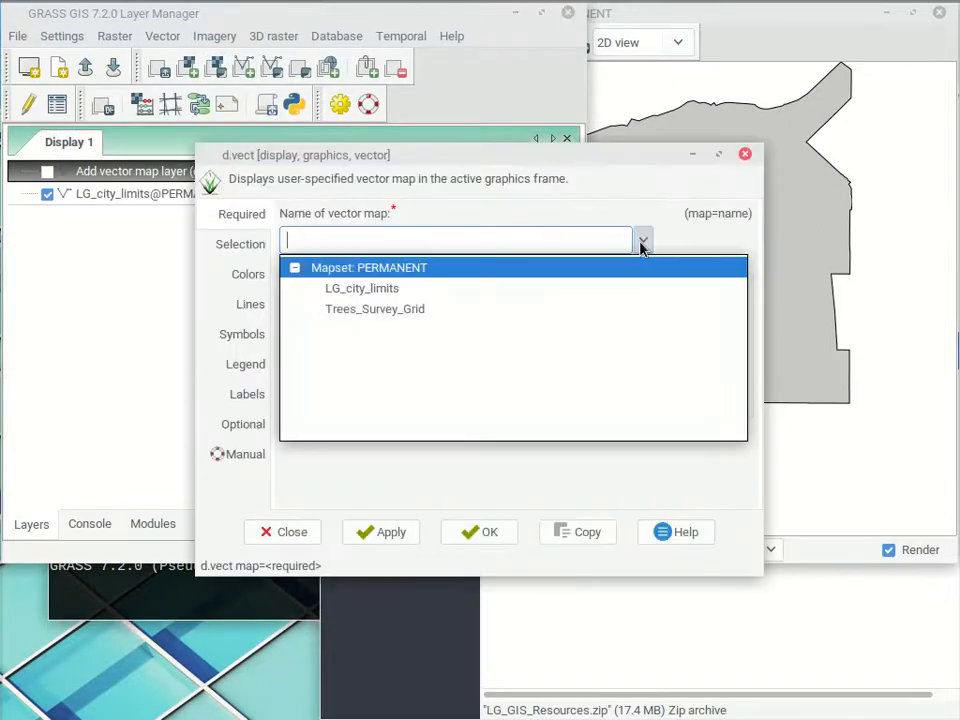
click(390, 310)
click(480, 531)
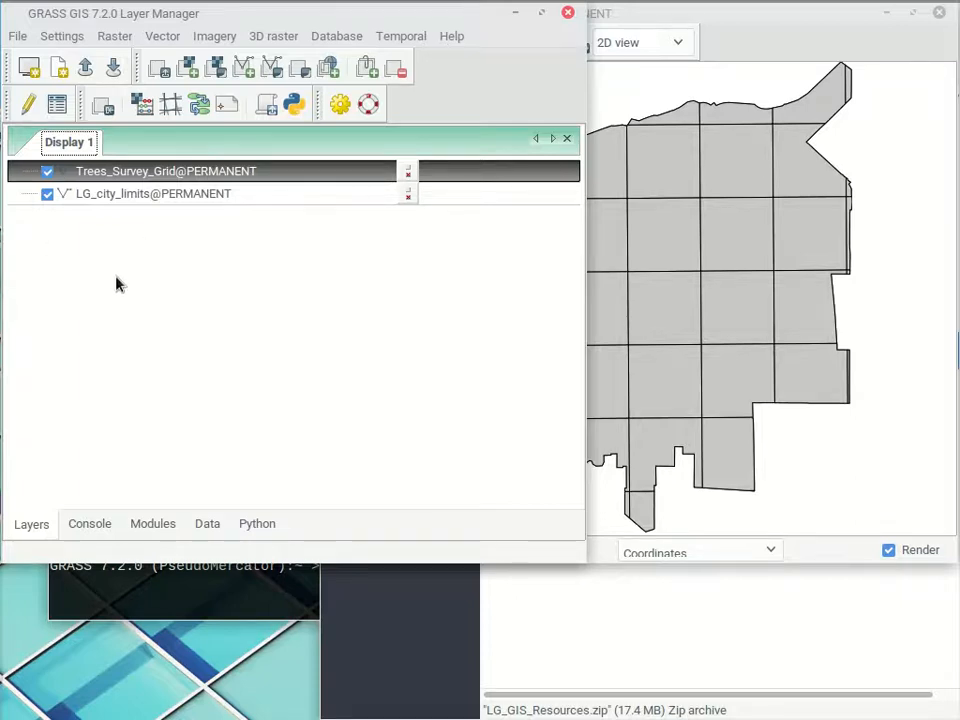
Quit GRASS GIS completely without storing the current settings to a workspace file
click(18, 36)
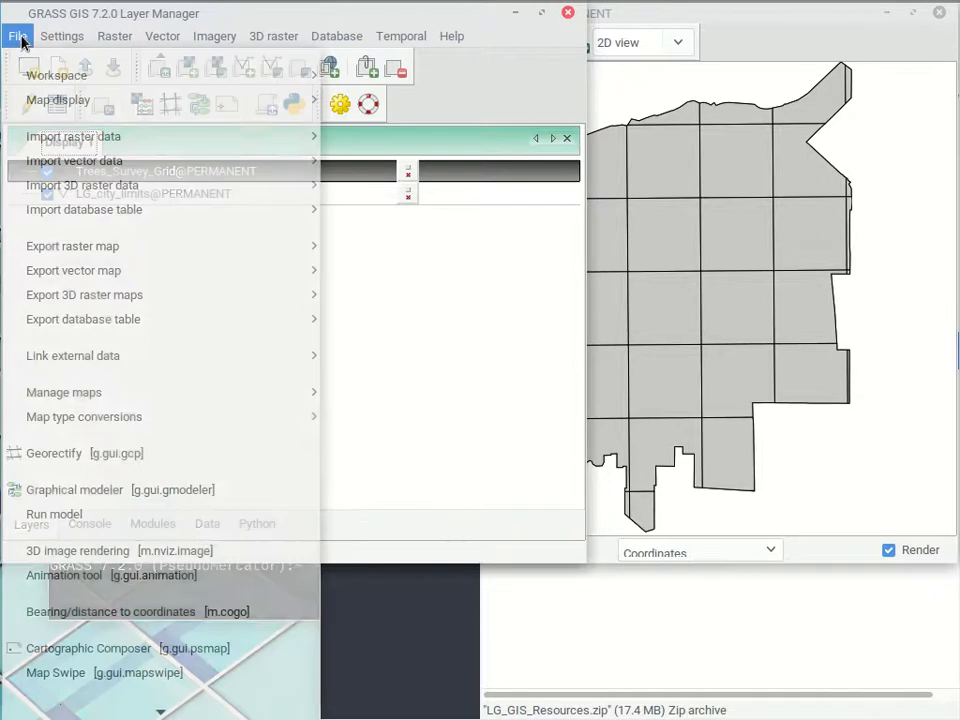
scroll(30, 700, down, 2)
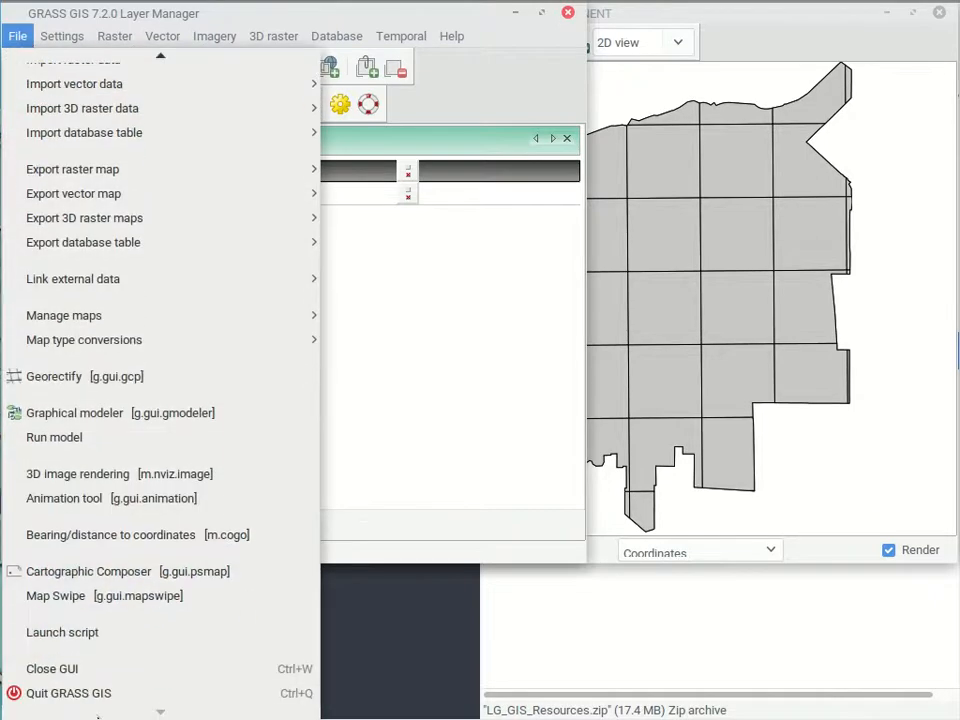
click(35, 698)
click(447, 355)
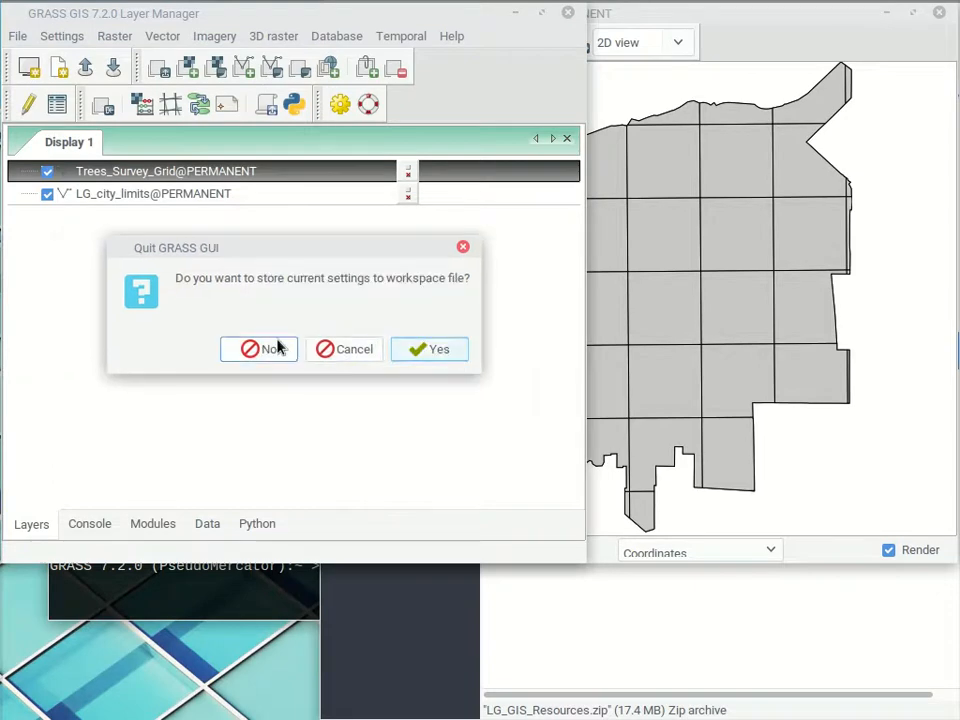
click(270, 348)
click(278, 341)
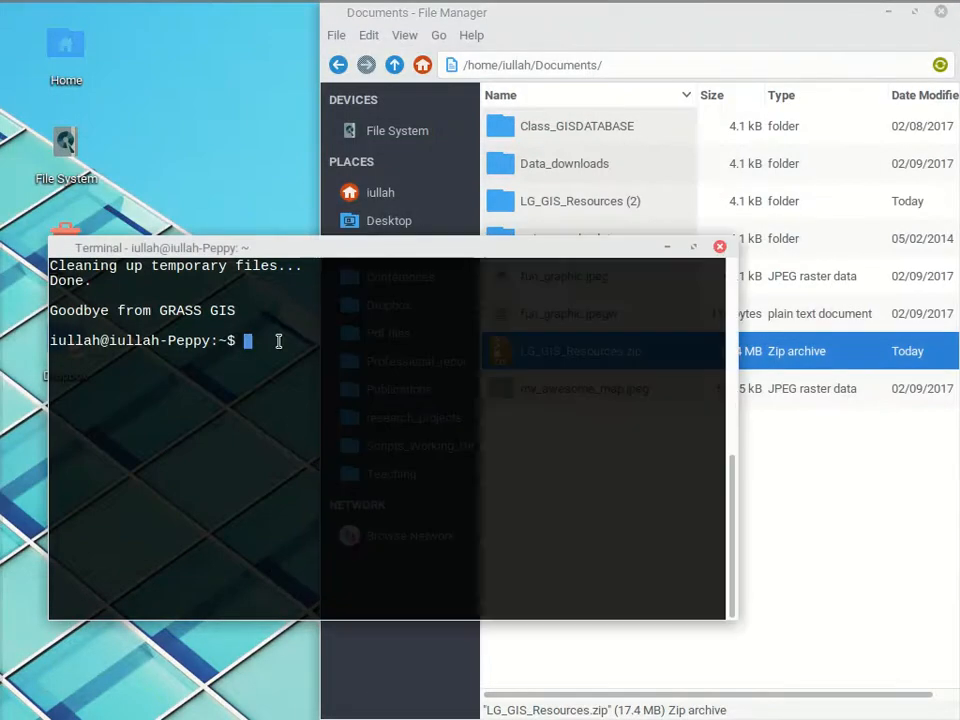
Relaunch GRASS from the terminal with grass72 and define a new project location named LATLON_SD
text(grass72)
key(Return)
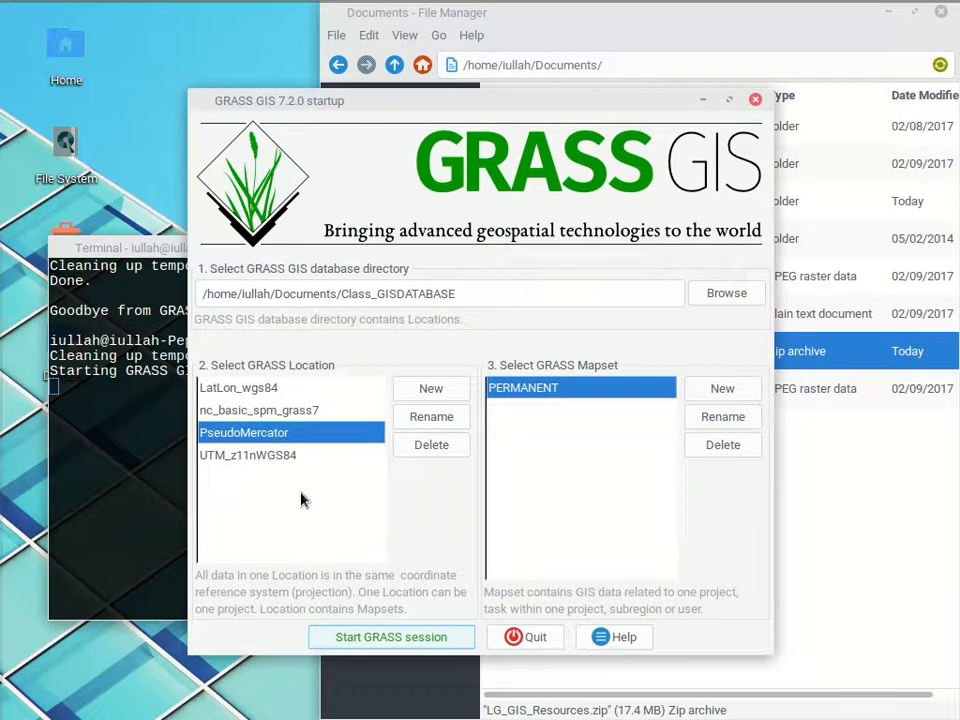
click(433, 393)
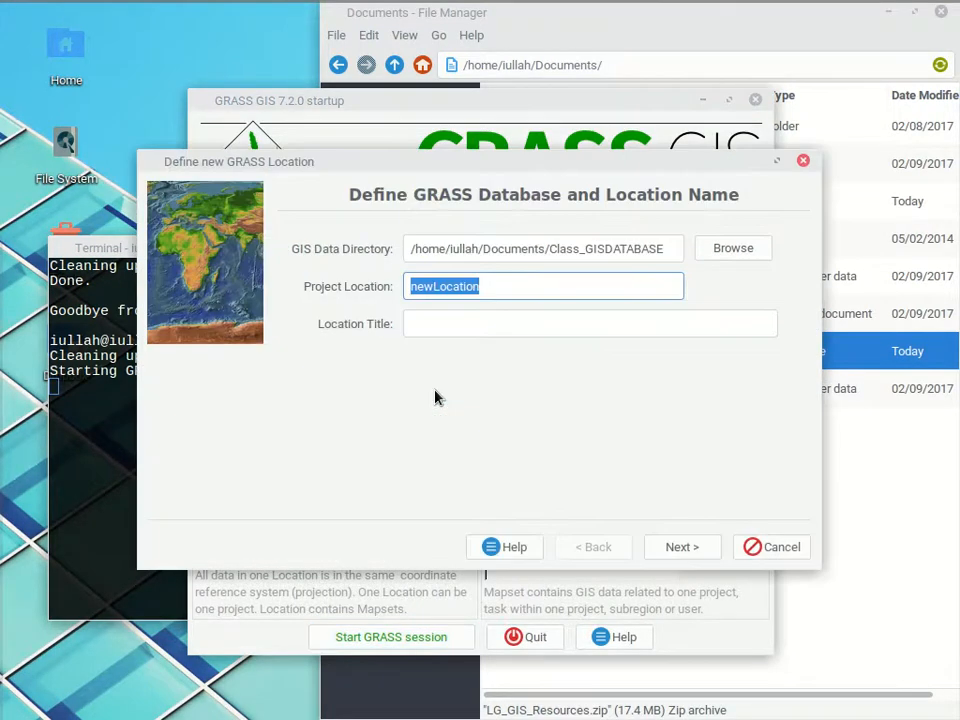
text(LA)
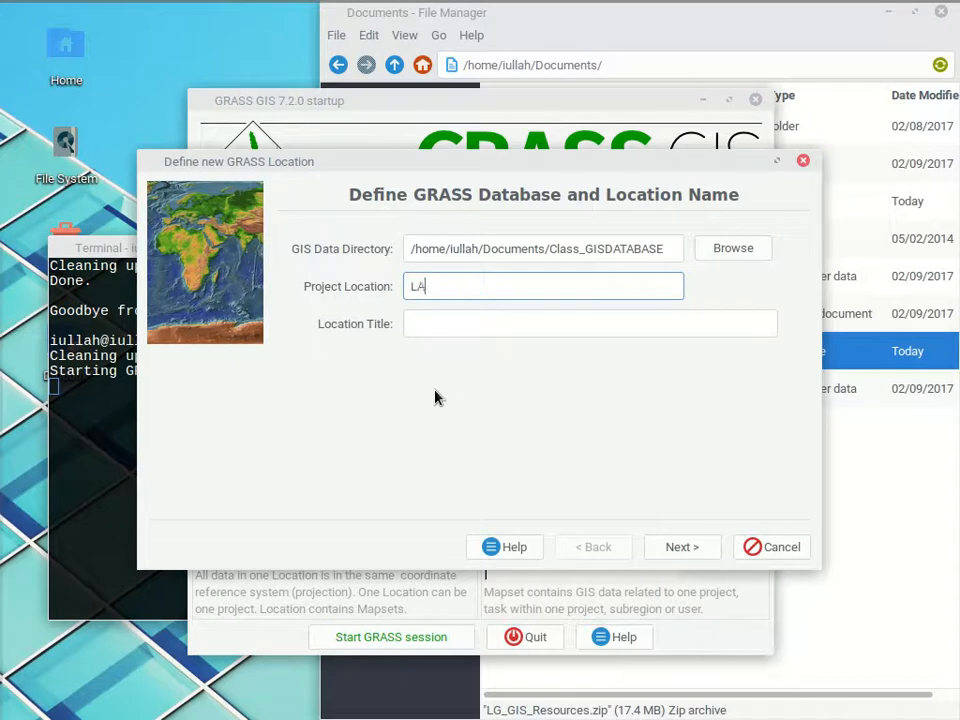
text(TLON_SD)
click(690, 552)
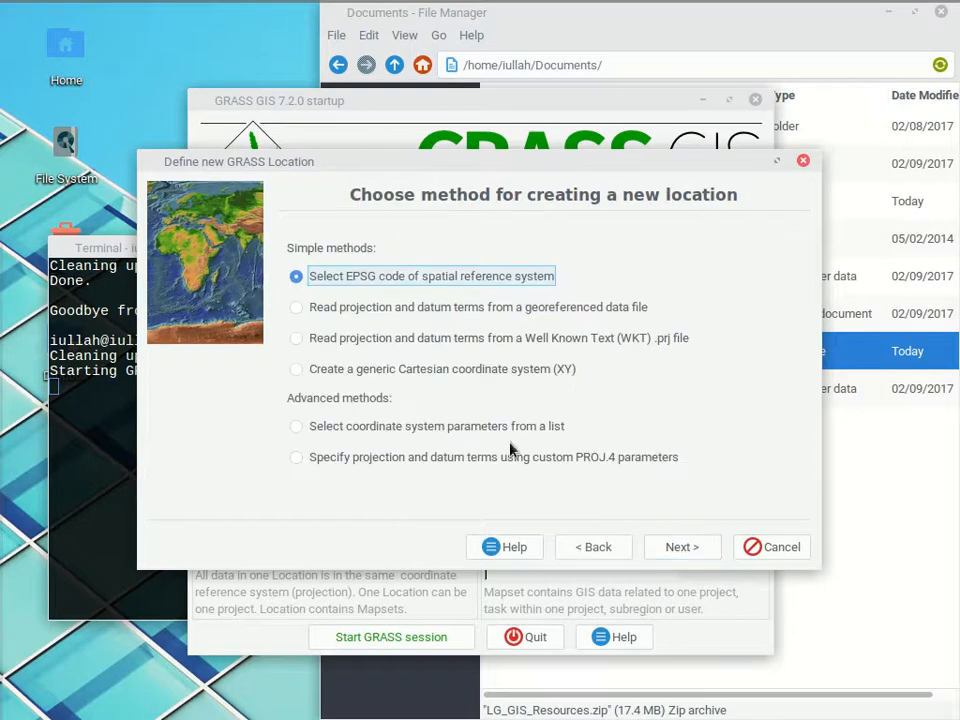
Base the location's projection on a georeferenced data file, choosing Historic_Buildings.shp from LG_GIS_Resources/Historic_Buildings
click(455, 312)
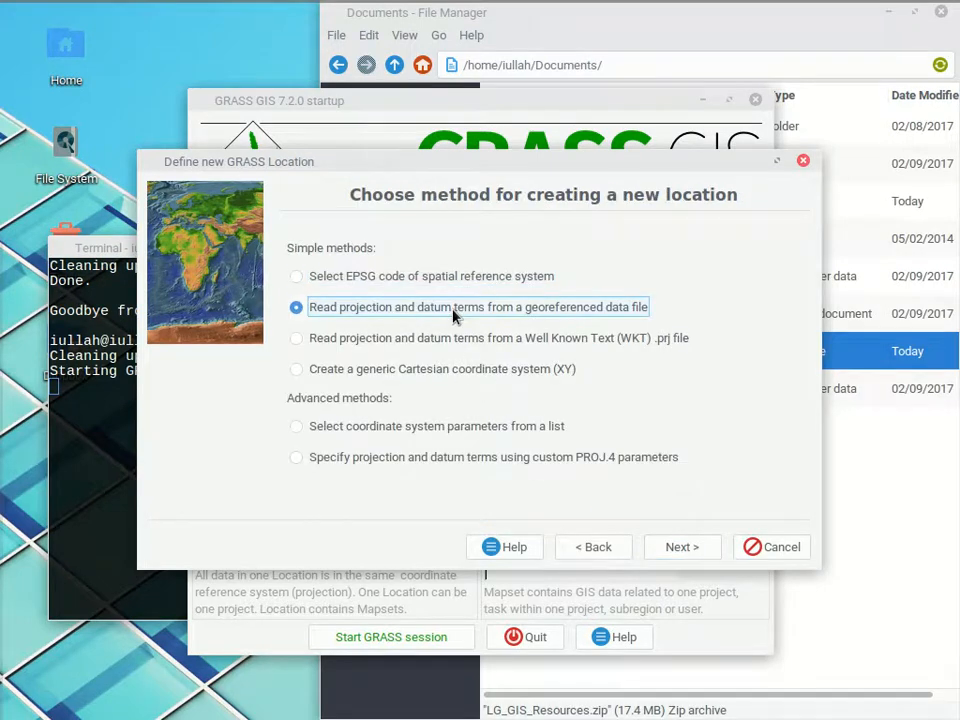
click(680, 547)
click(724, 248)
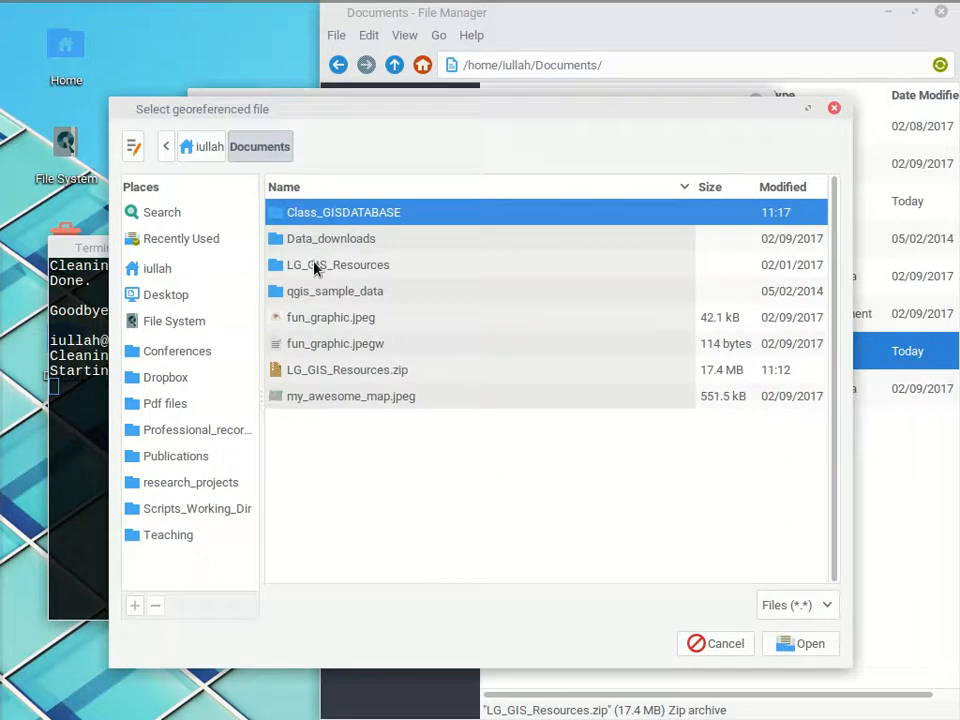
click(342, 266)
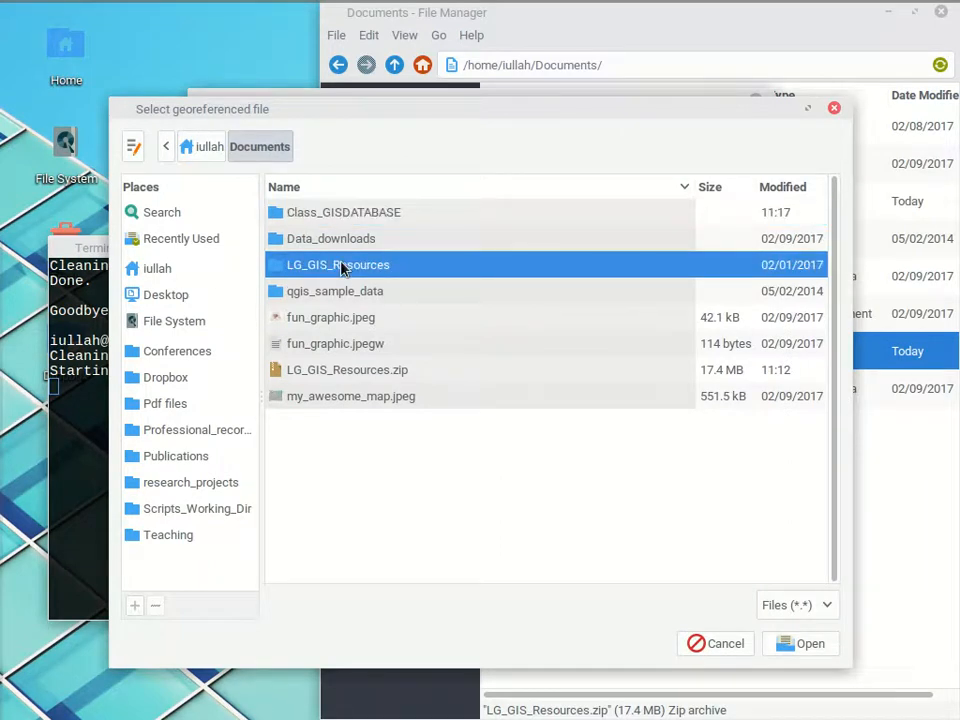
double_click(342, 266)
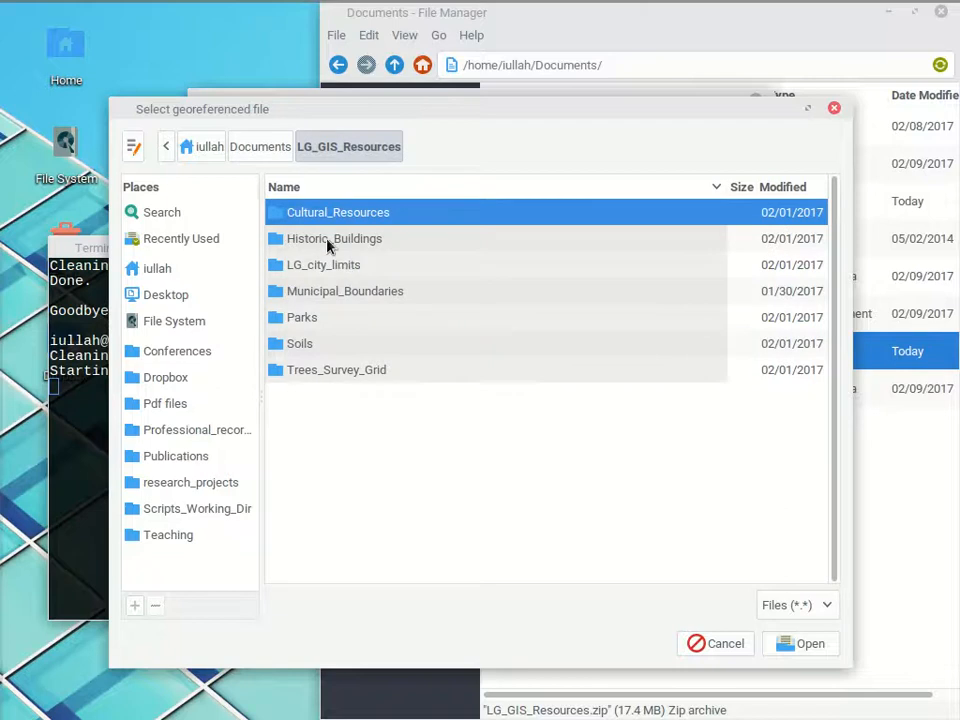
click(327, 246)
double_click(327, 246)
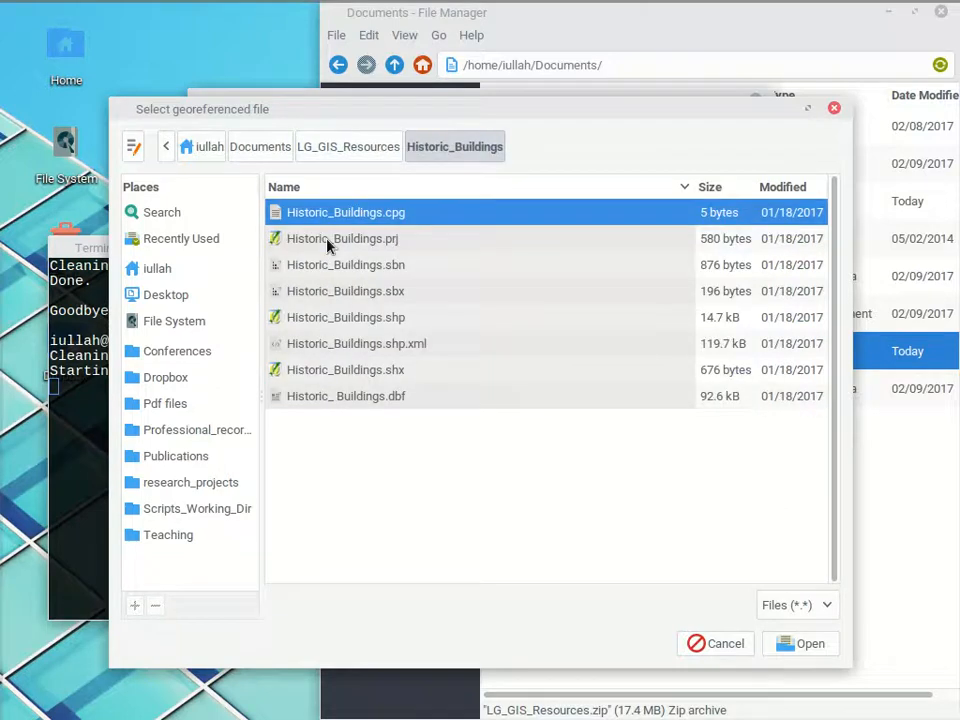
click(381, 317)
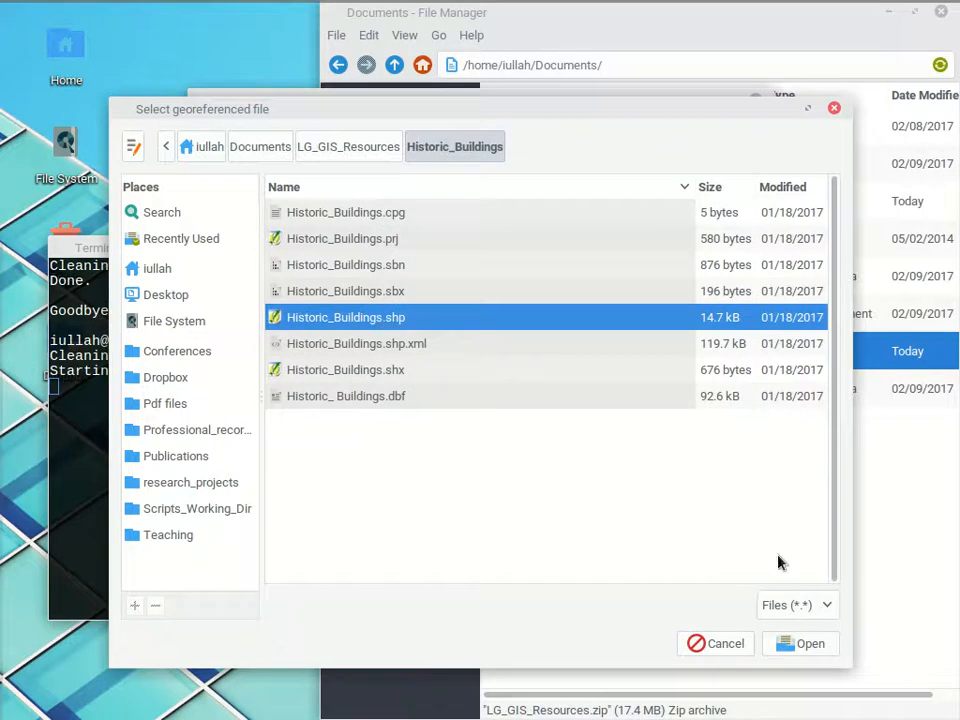
click(808, 644)
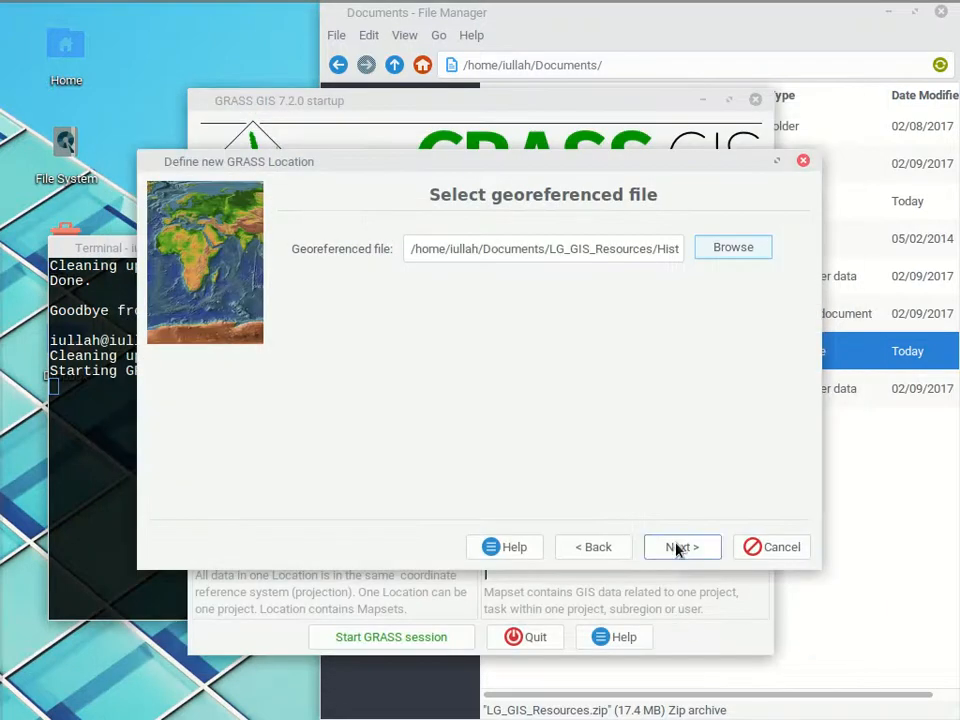
Review the PROJ.4 definition, finish creating the LATLON_SD location, and import Historic_Buildings.shp into it
click(677, 546)
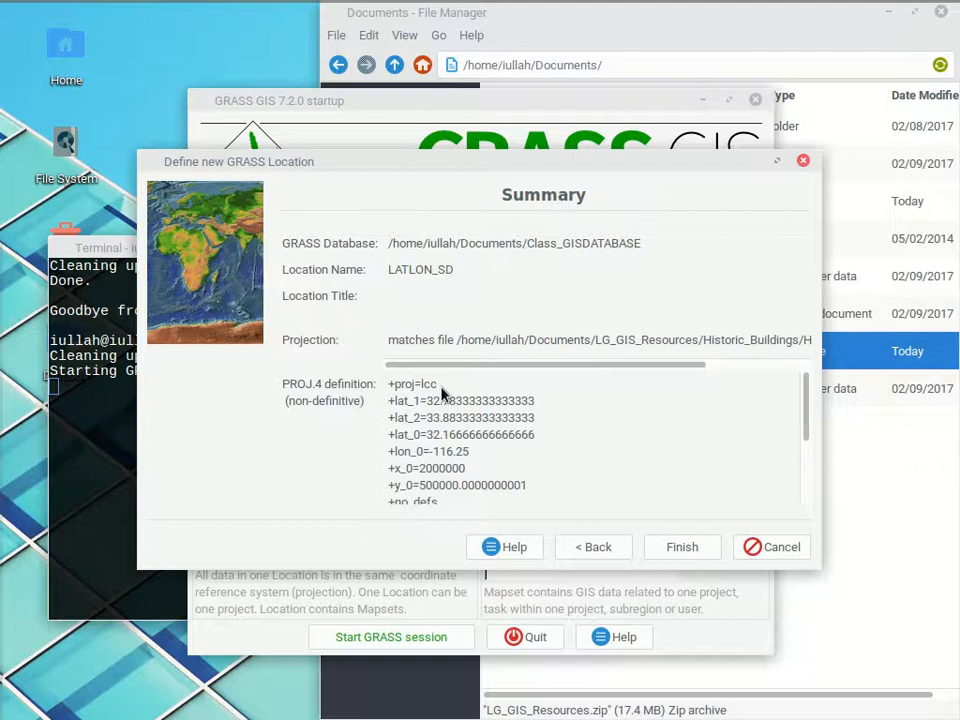
scroll(443, 392, down, 3)
scroll(443, 392, up, 3)
click(679, 548)
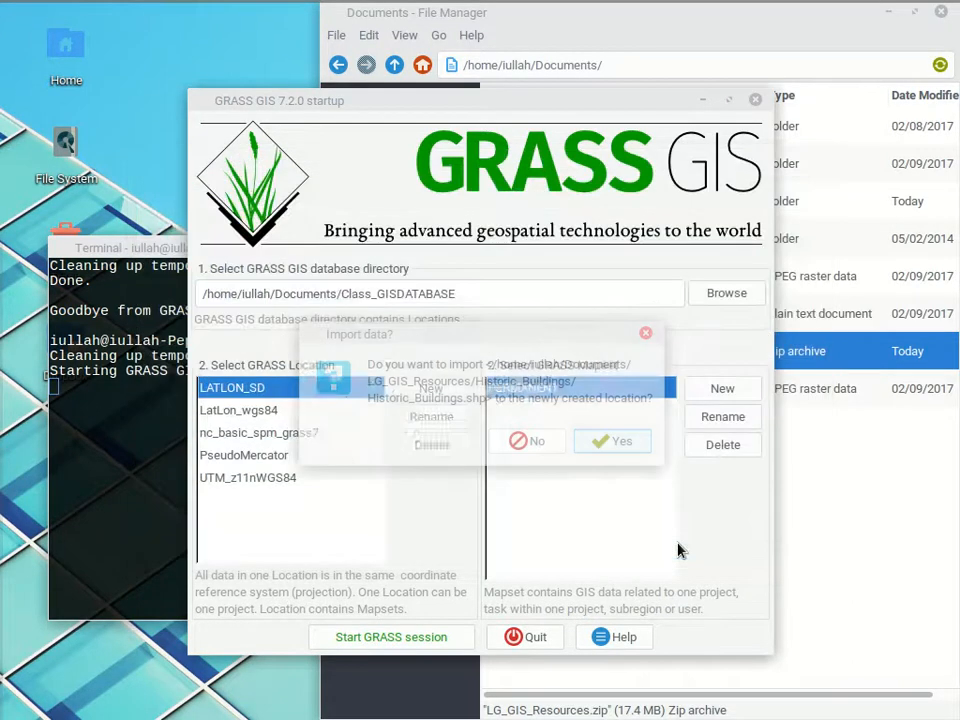
click(618, 442)
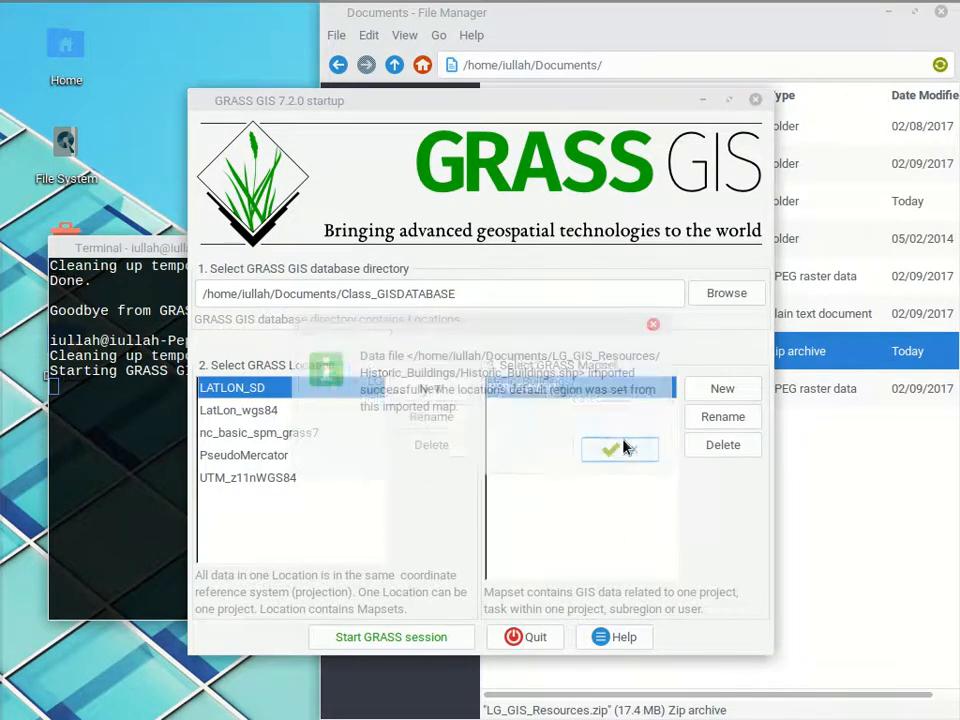
click(624, 447)
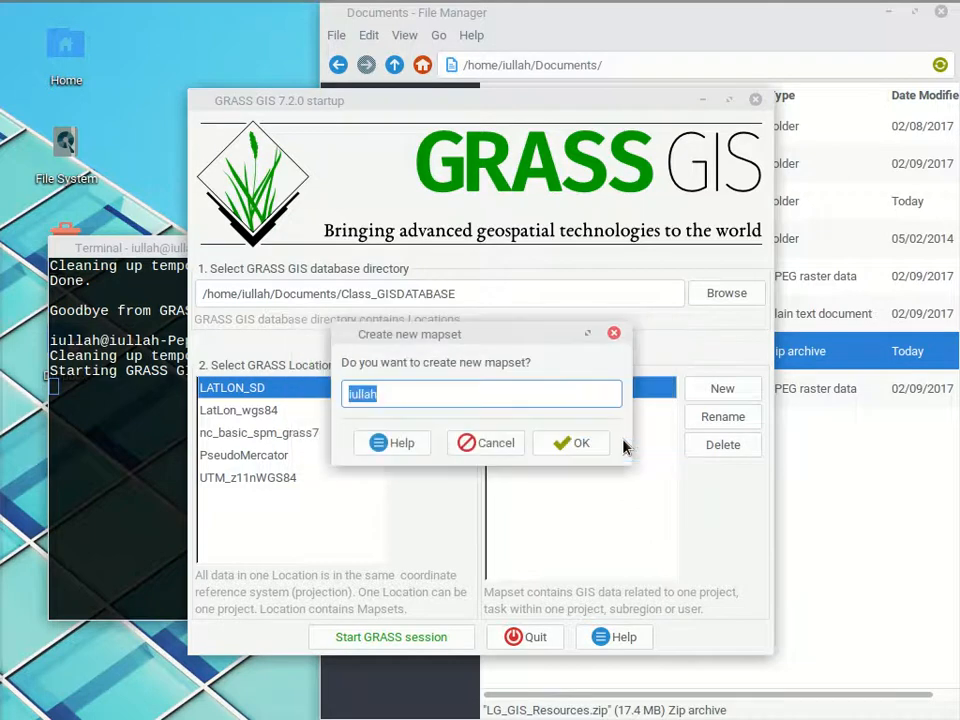
Decline creating a new mapset and start the GRASS session in the PERMANENT mapset of LATLON_SD
click(474, 448)
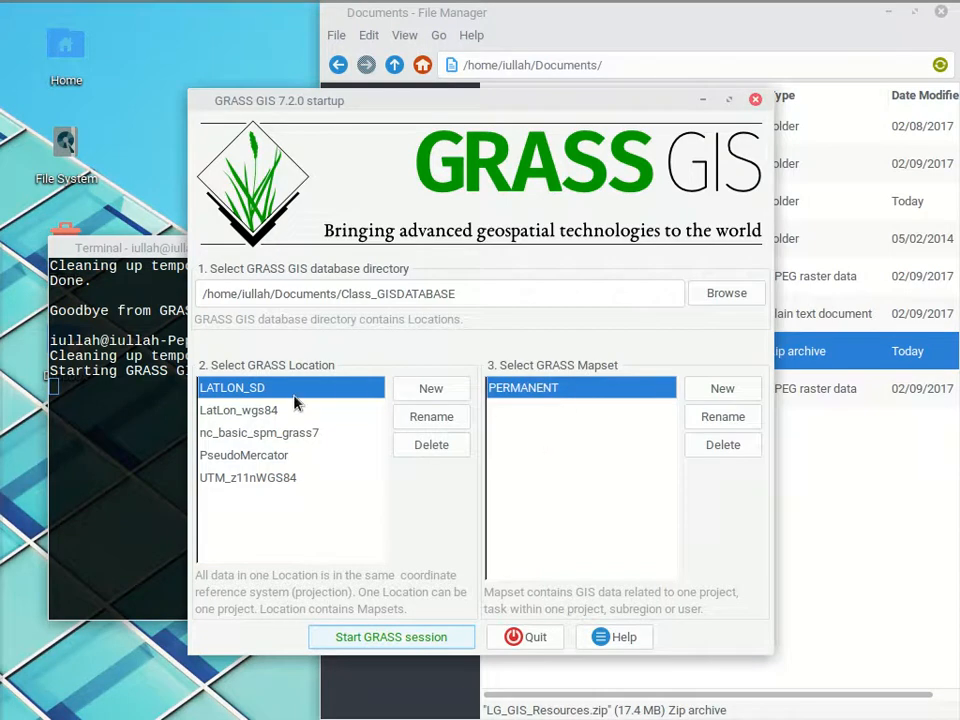
click(425, 637)
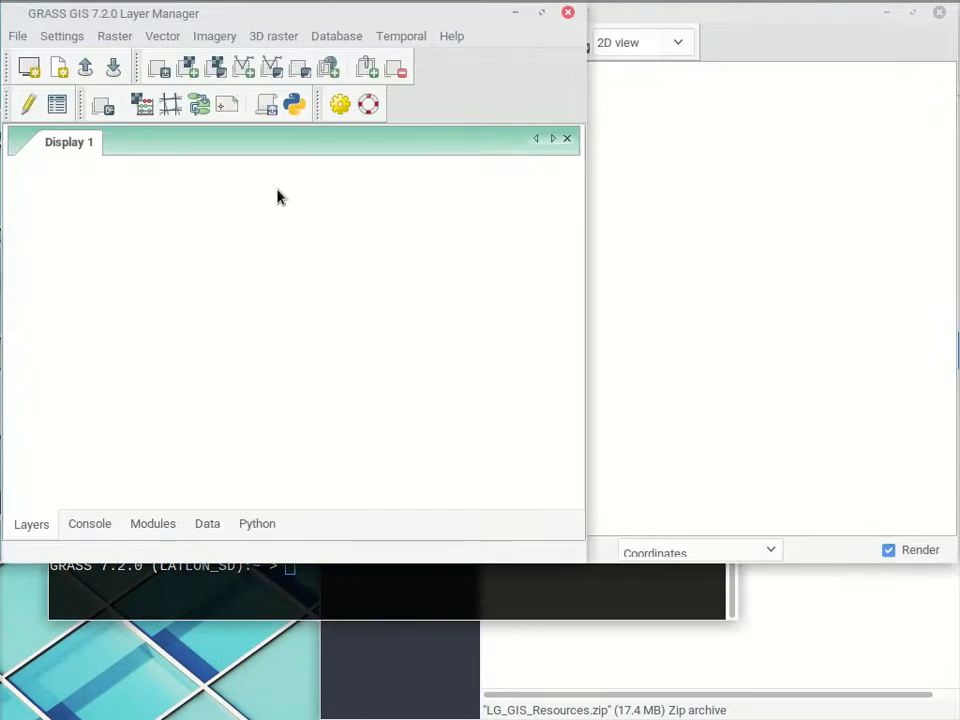
Add the Historic_Buildings vector map from the PERMANENT mapset to the empty map display
click(244, 68)
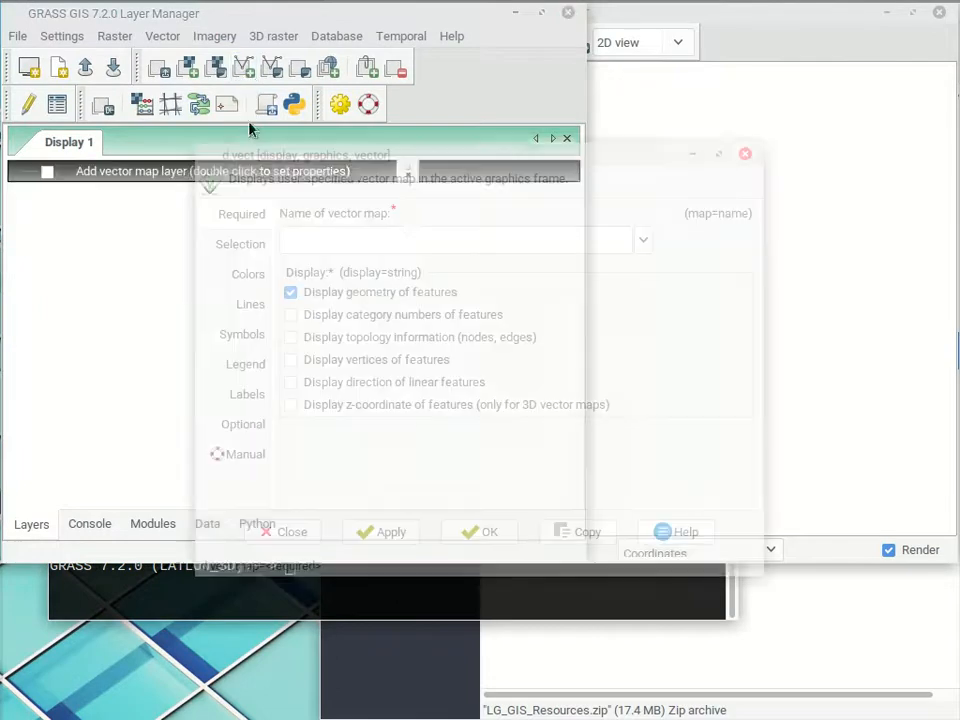
click(642, 241)
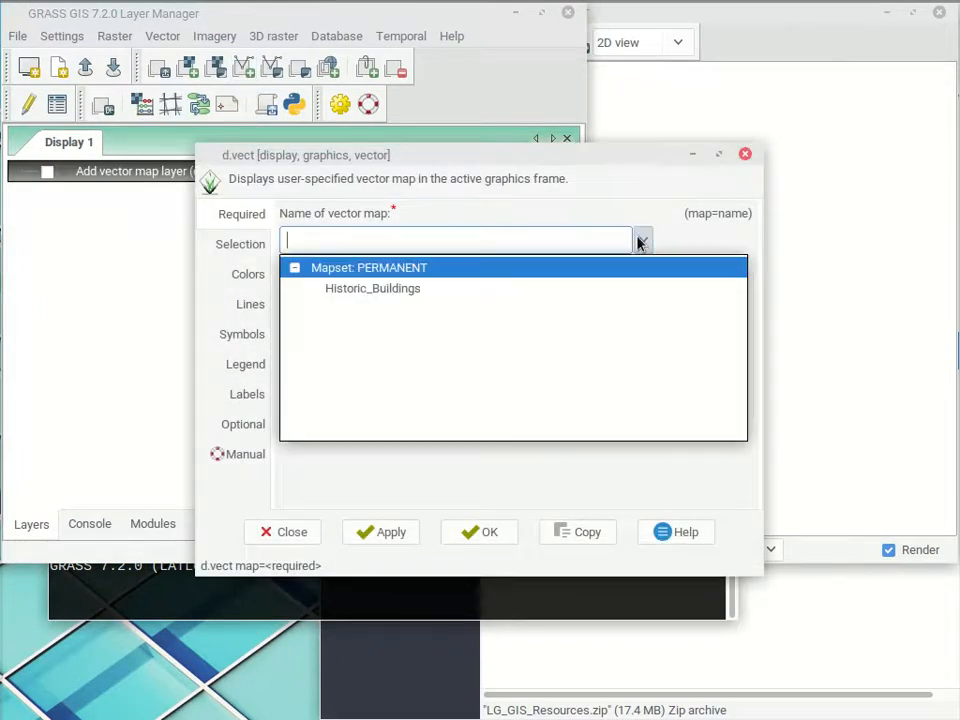
click(356, 295)
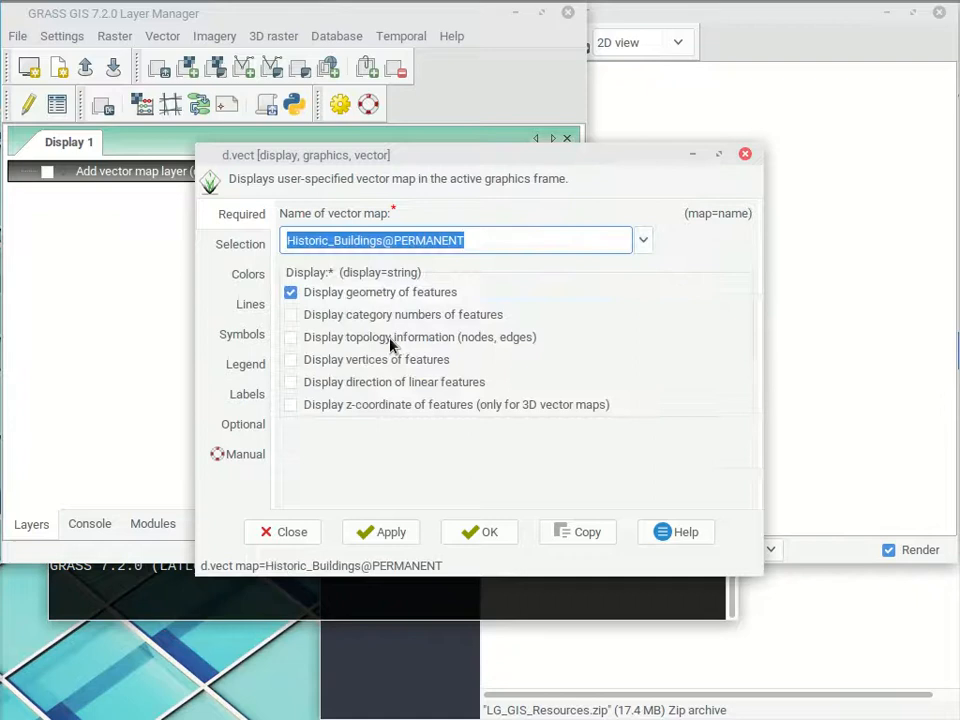
click(487, 537)
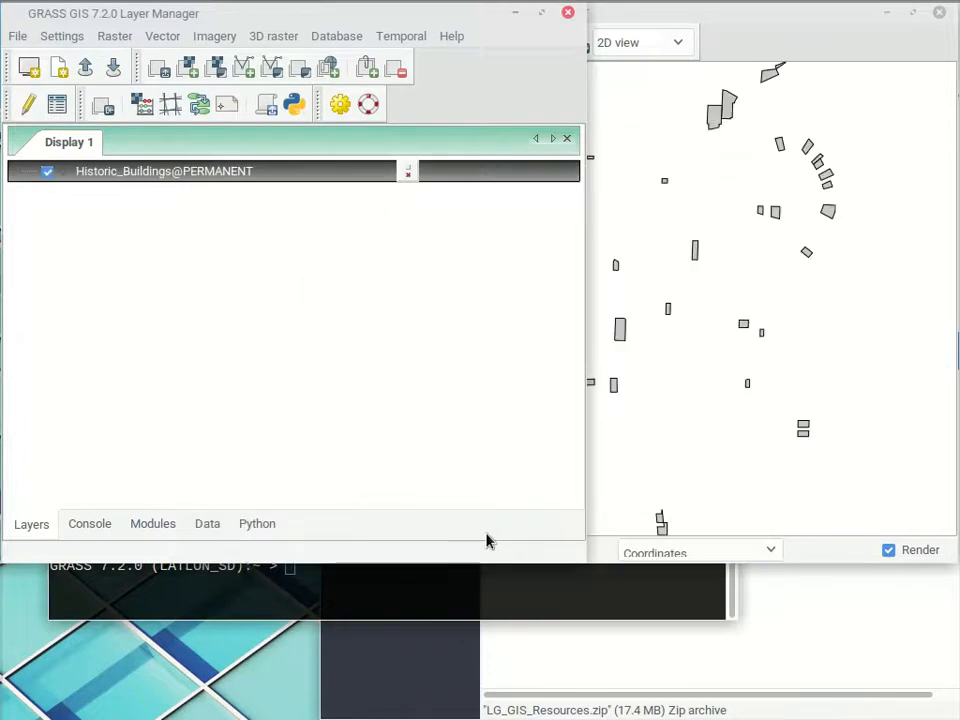
Choose Cultural_Resources.shp from LG_GIS_Resources/Cultural_Resources as the source file for a common-format vector import
click(17, 37)
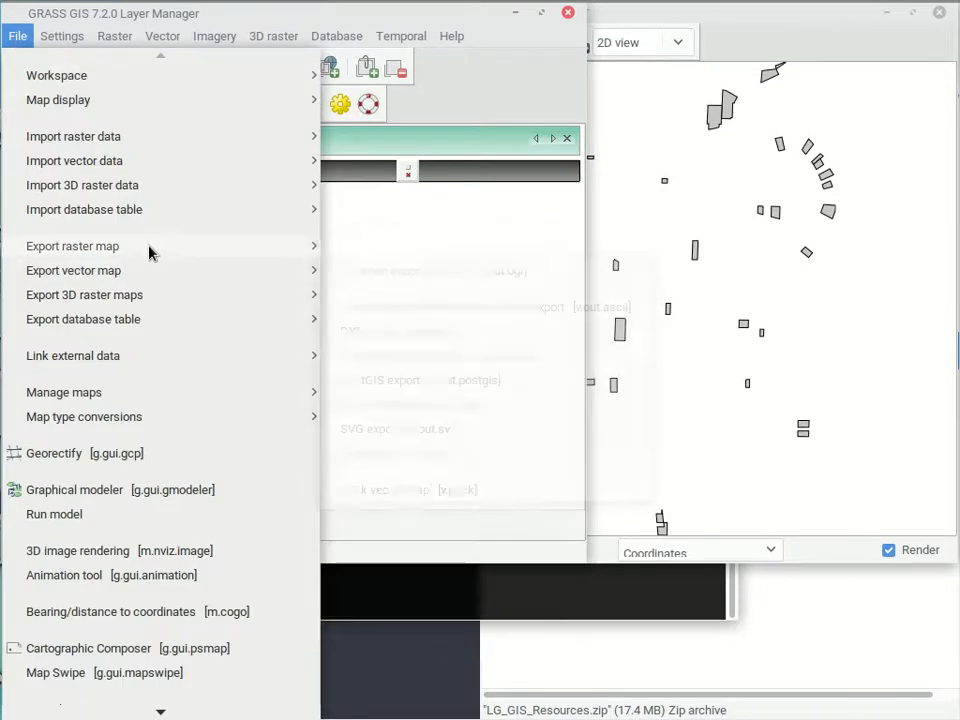
mouse_move(316, 157)
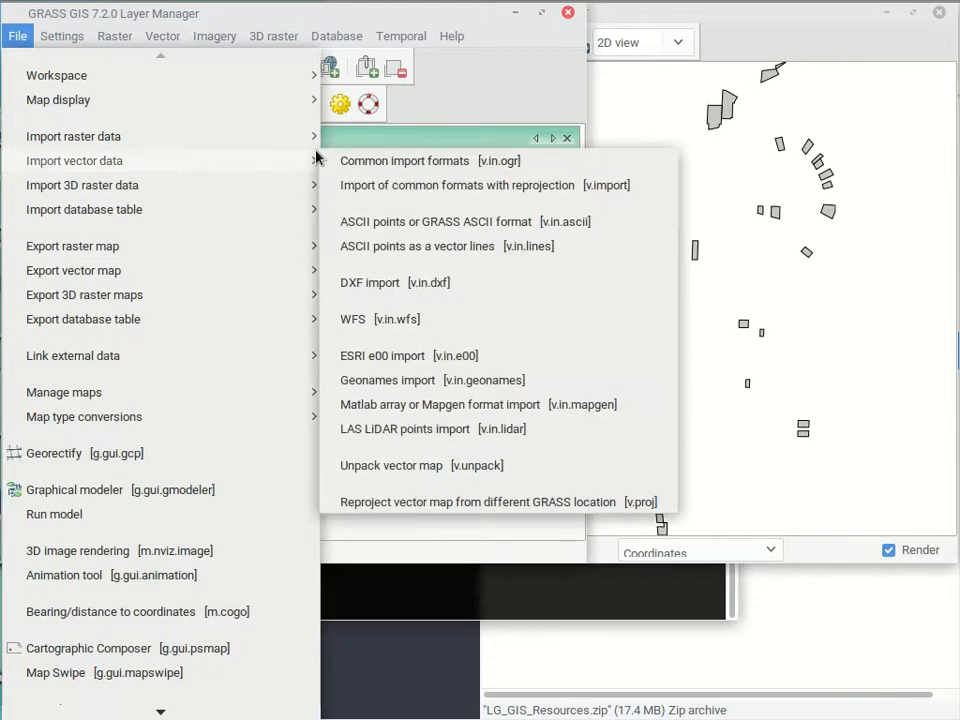
click(373, 161)
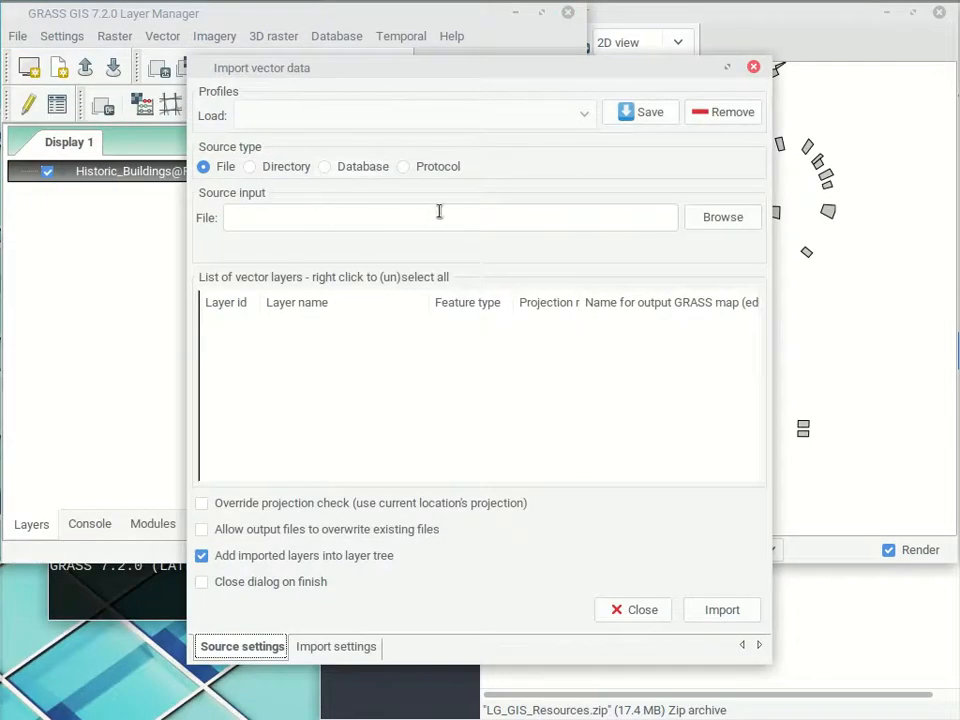
click(712, 216)
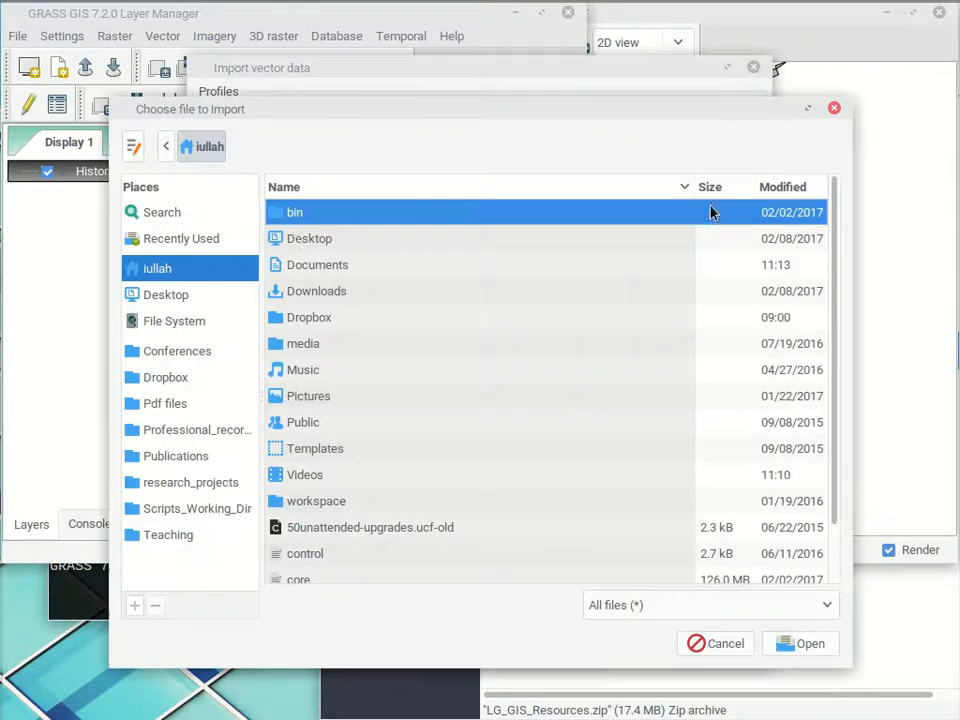
double_click(300, 263)
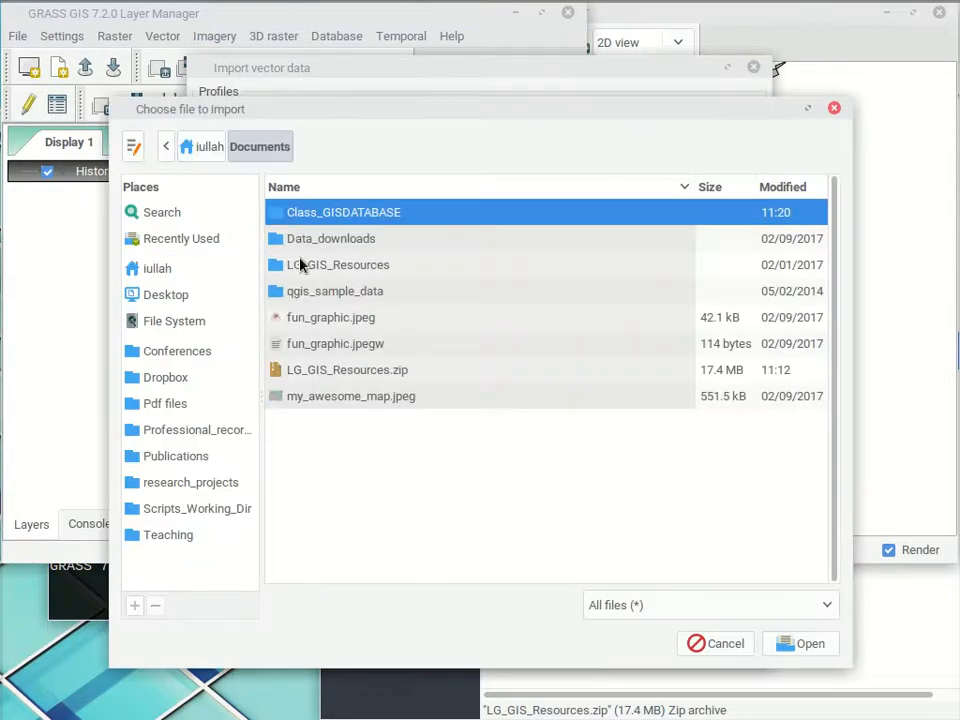
double_click(300, 264)
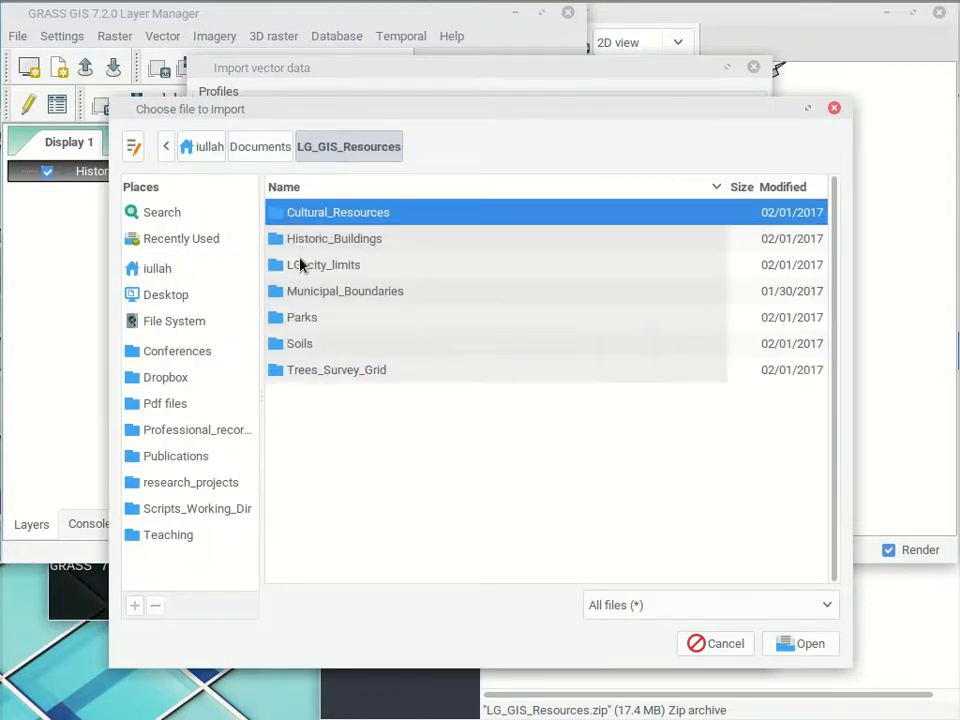
double_click(345, 216)
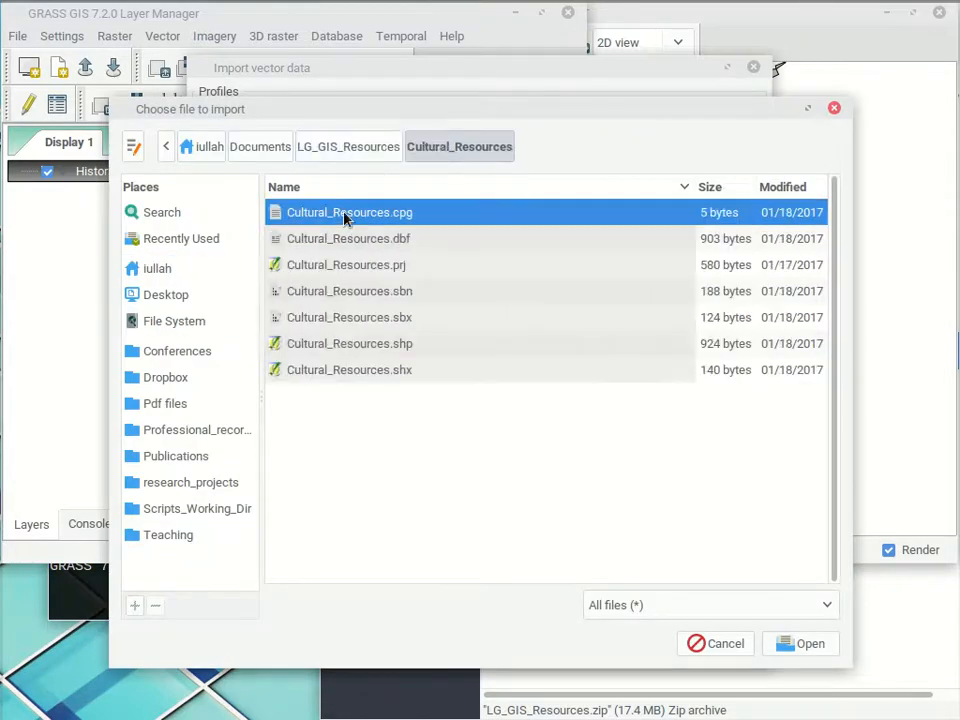
click(394, 345)
click(808, 642)
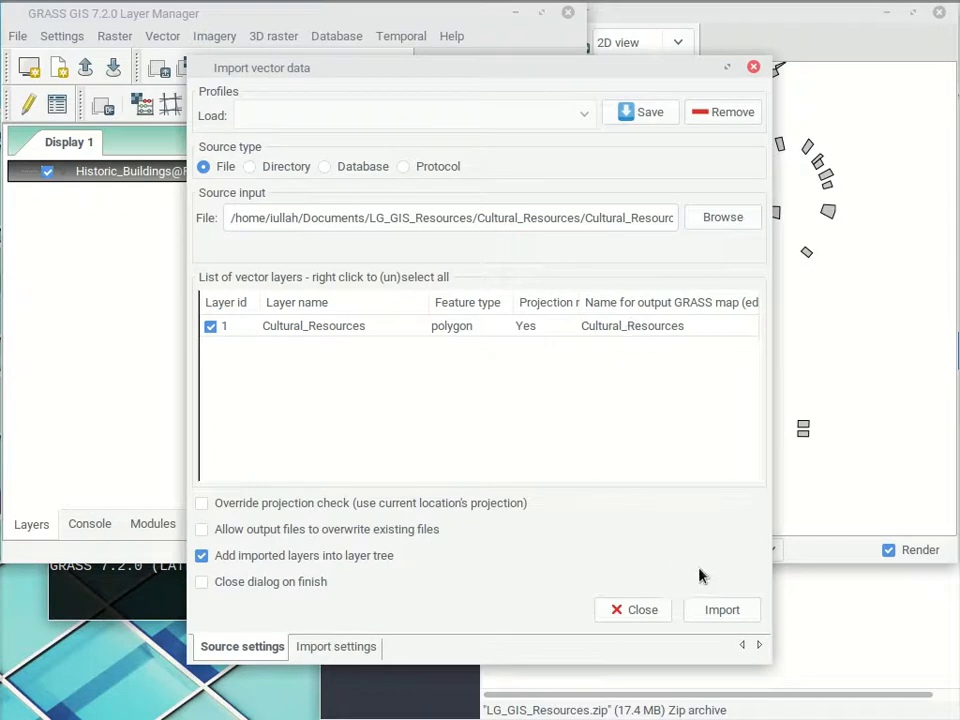
Import the Cultural_Resources layer into the layer tree, close the import dialog, and check the map display
click(731, 604)
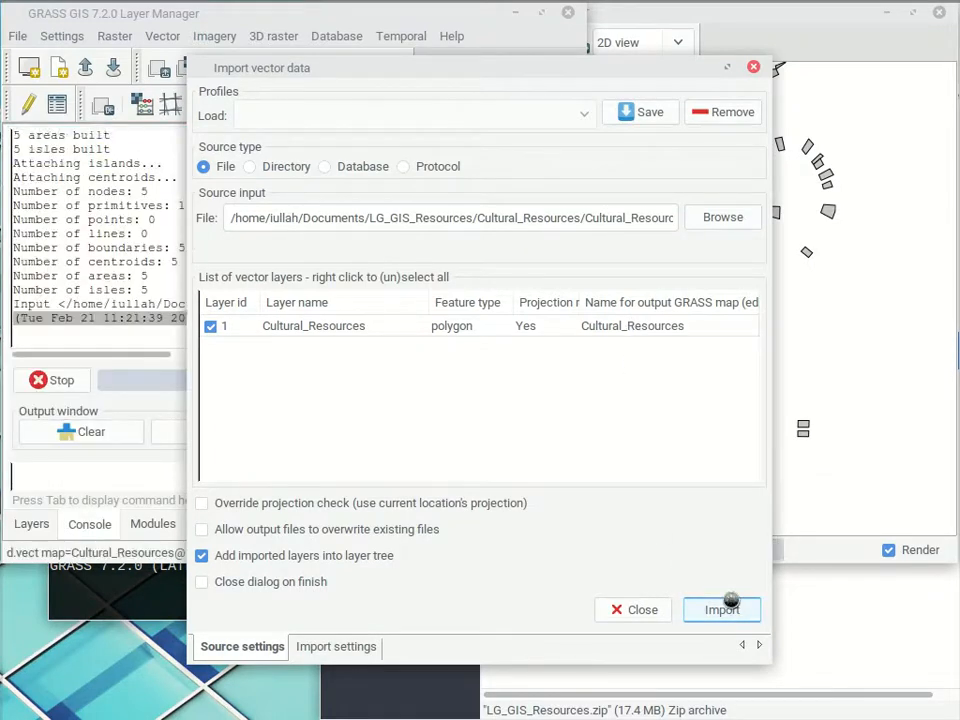
click(636, 610)
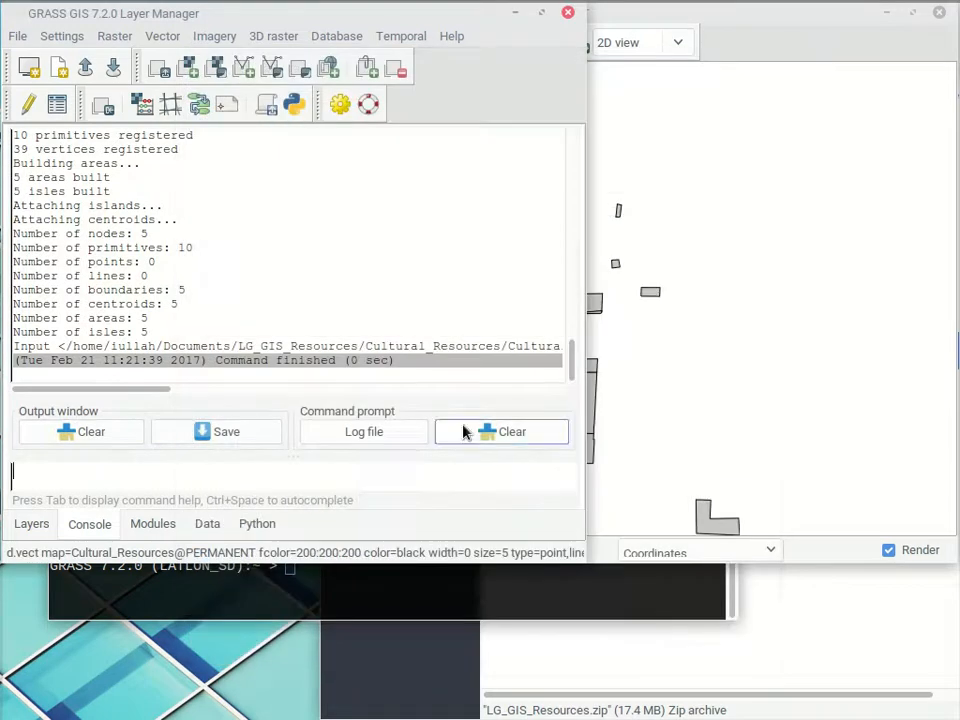
click(740, 325)
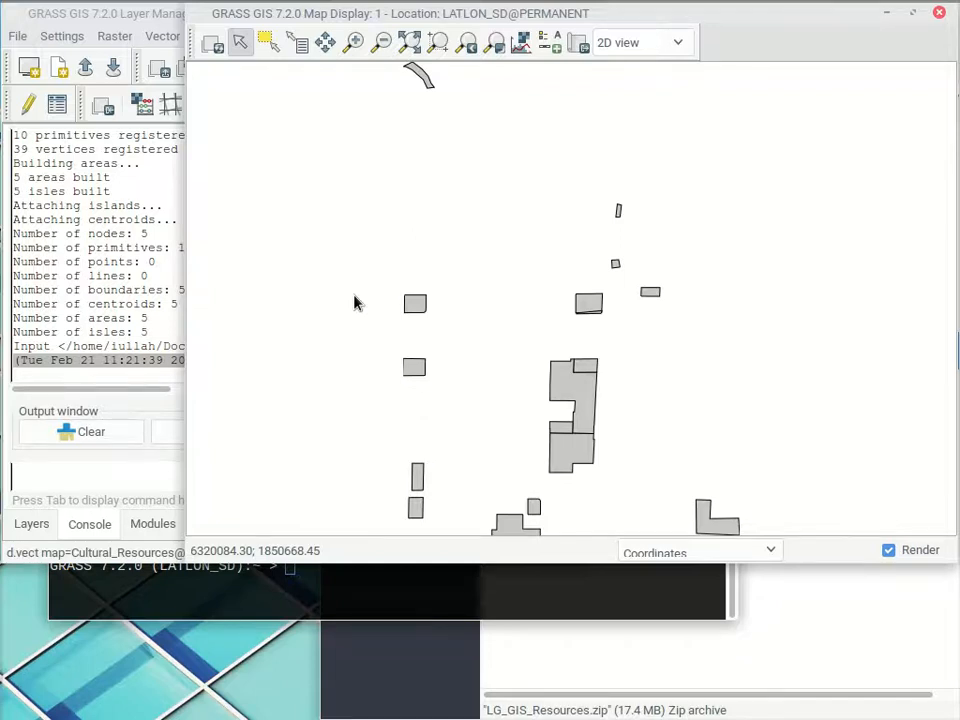
click(156, 183)
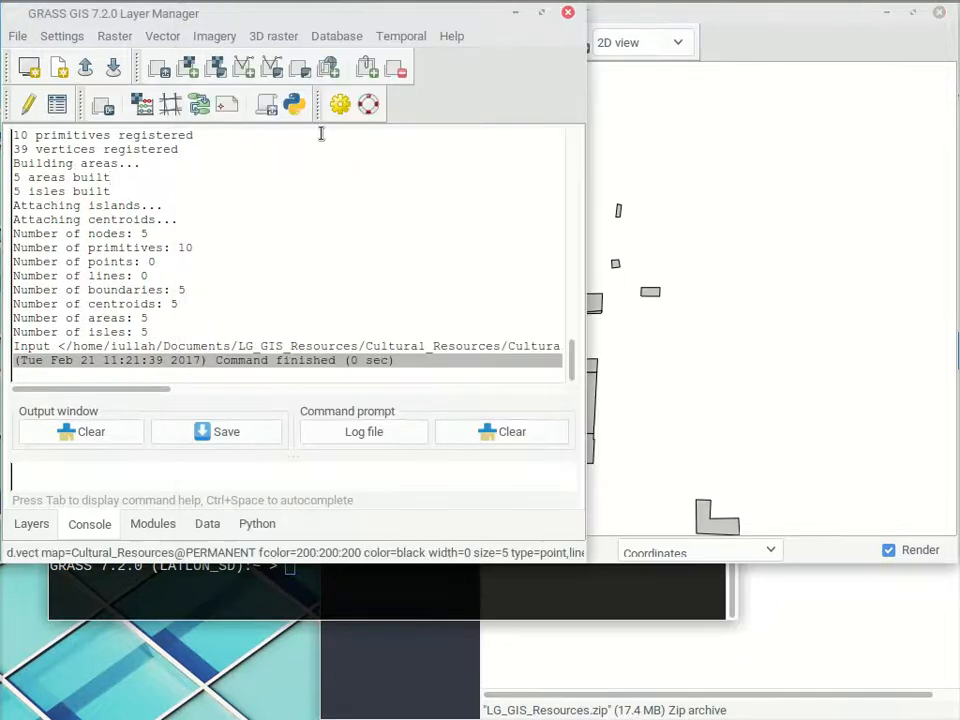
Set up a v.proj reprojection of the Trees_Survey_Grid vector map from the PERMANENT mapset of the PseudoMercator location
click(163, 36)
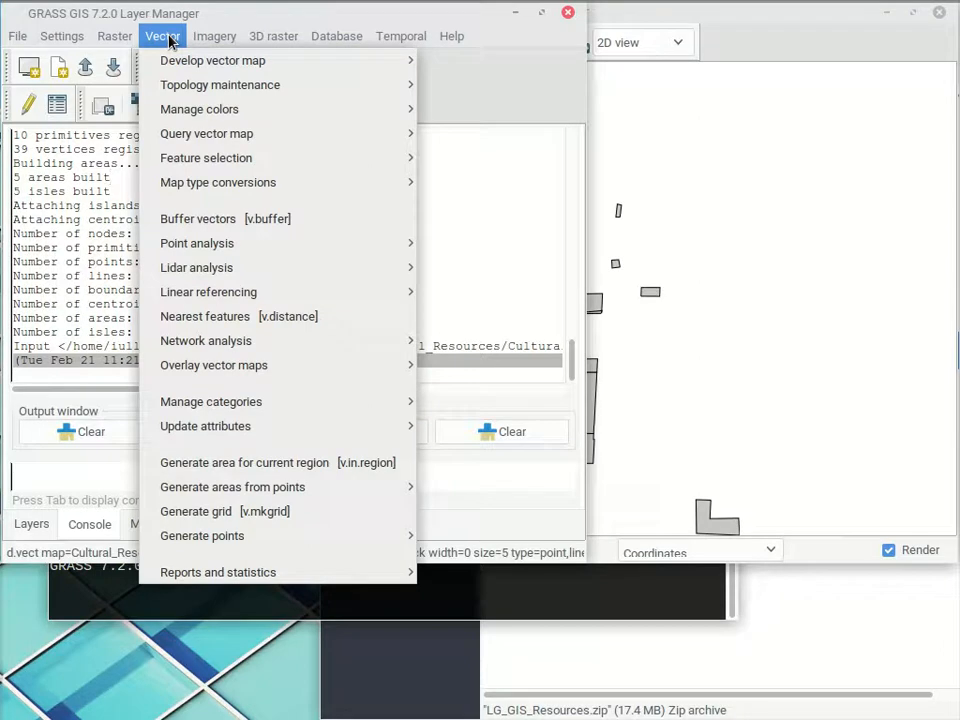
mouse_move(192, 60)
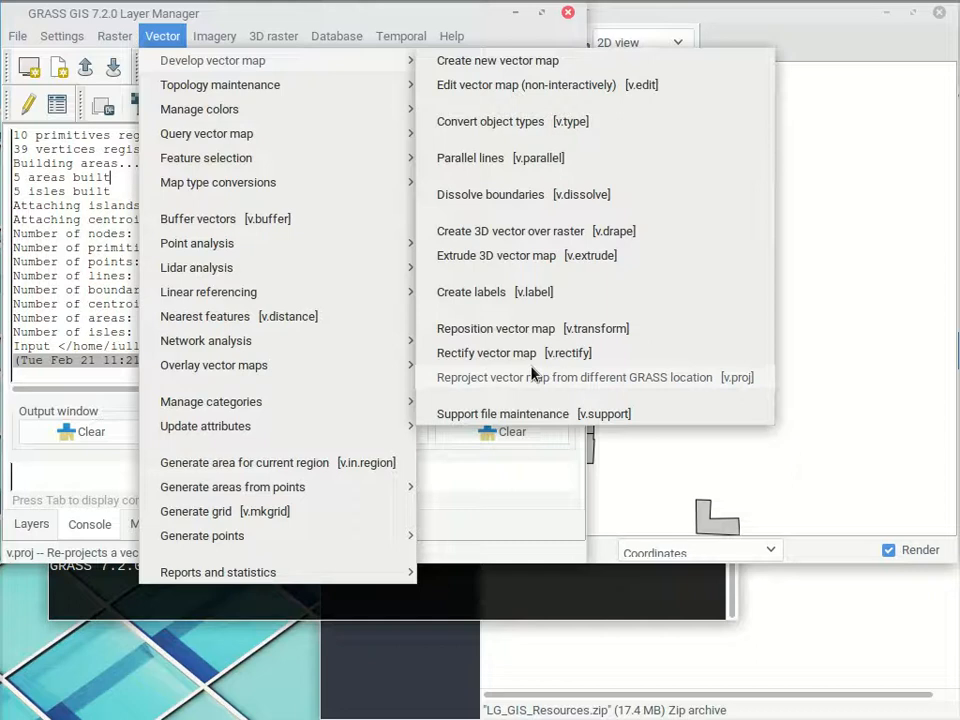
click(533, 375)
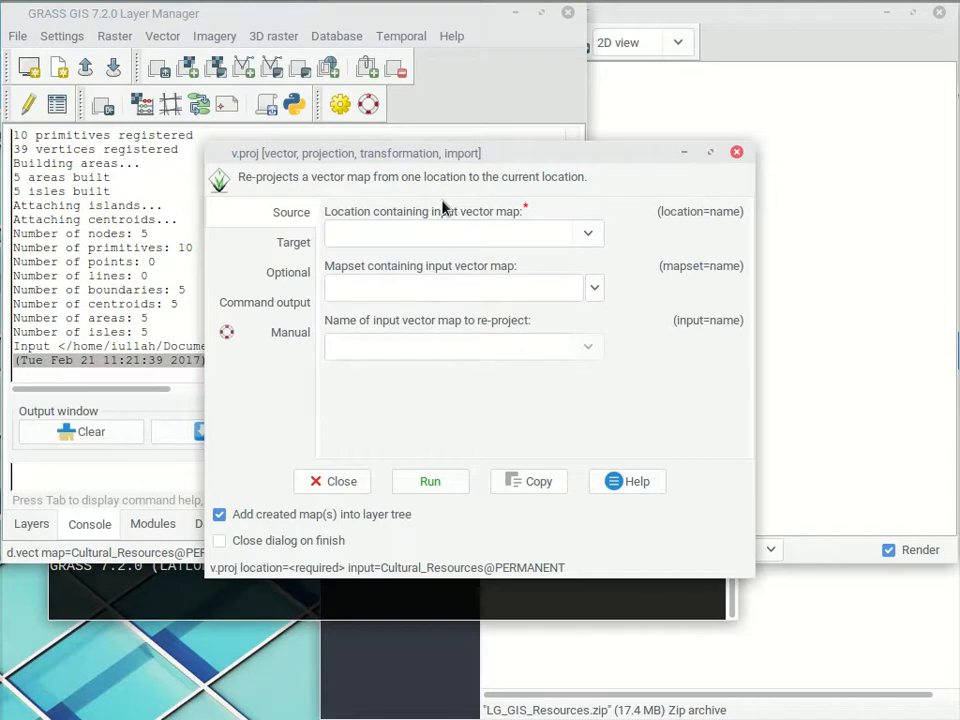
click(586, 236)
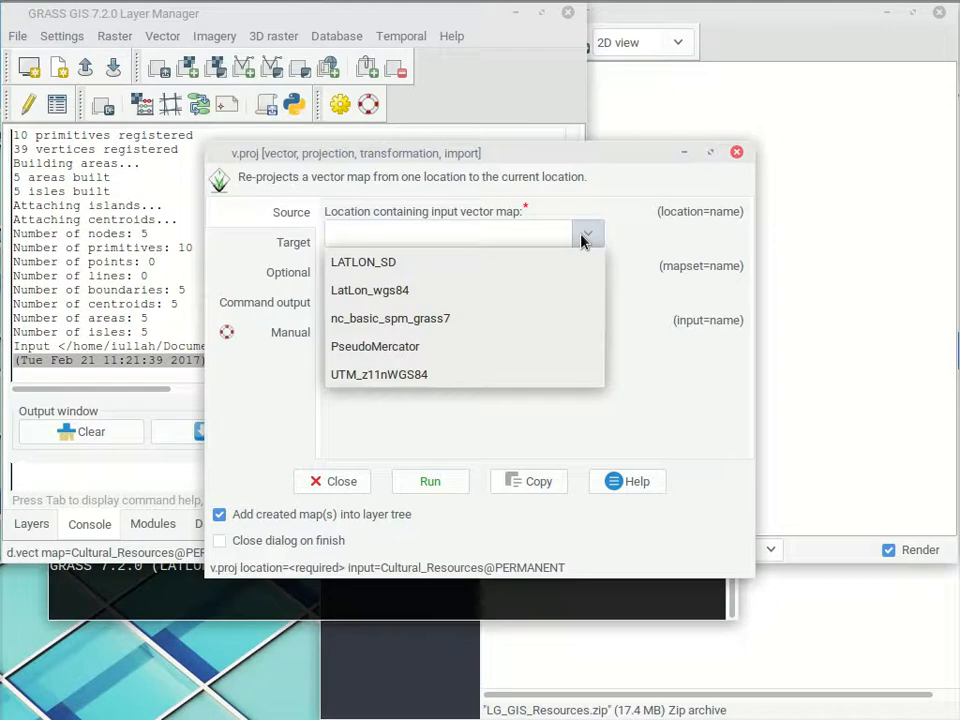
click(406, 346)
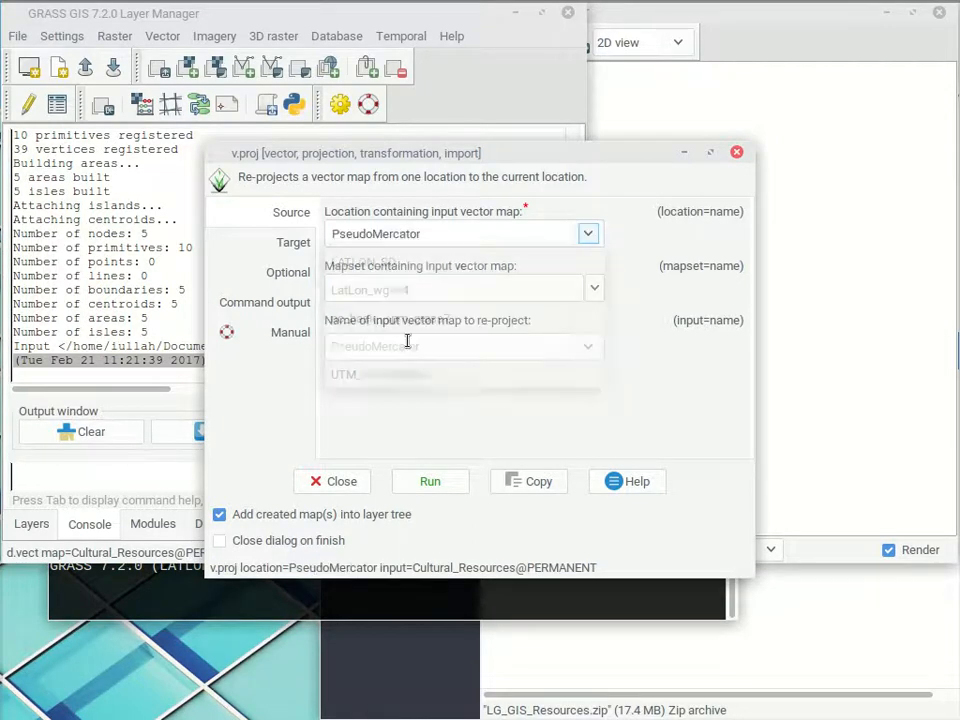
click(593, 289)
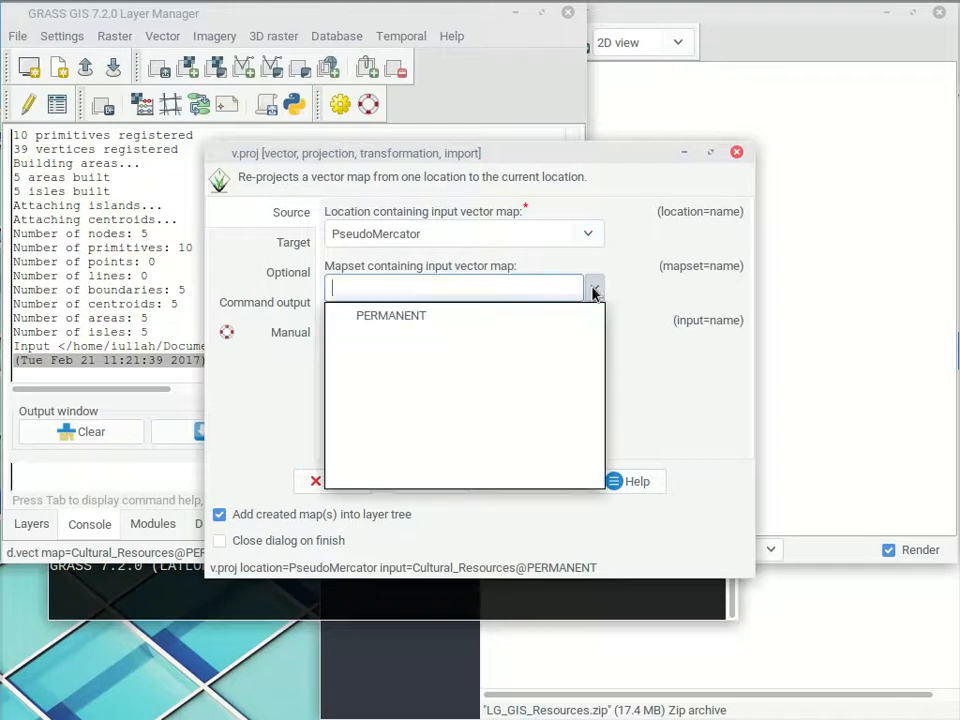
click(397, 316)
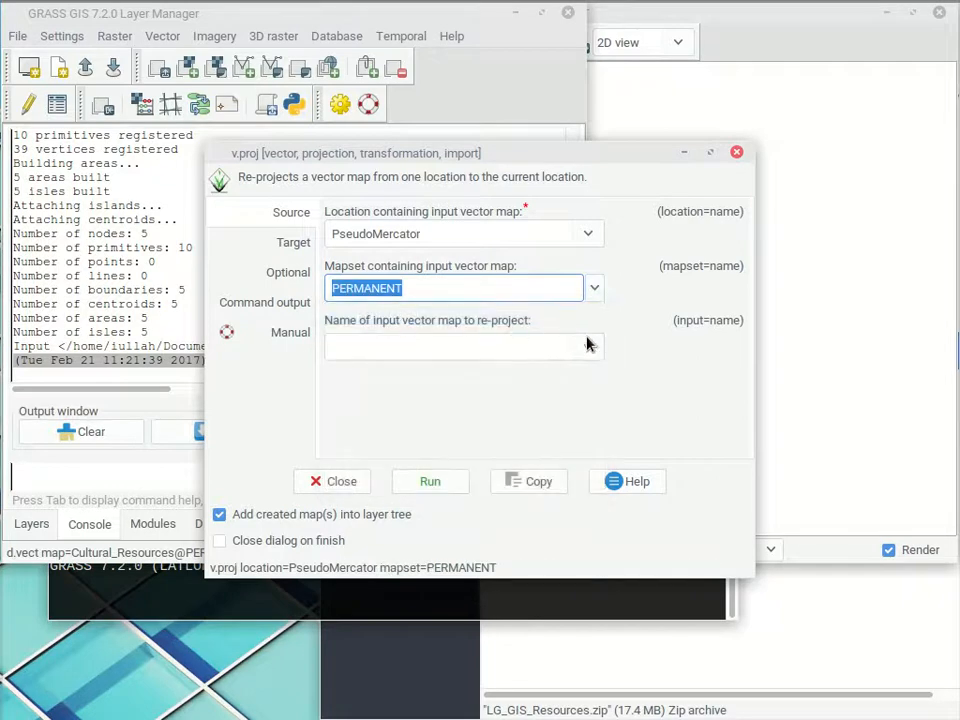
click(590, 346)
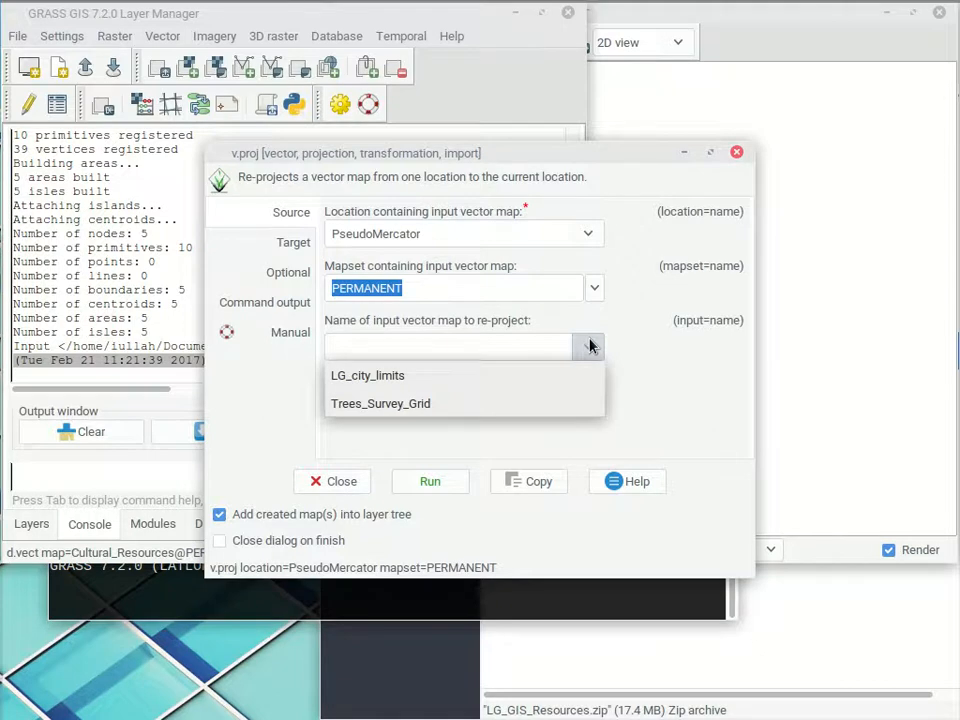
click(424, 404)
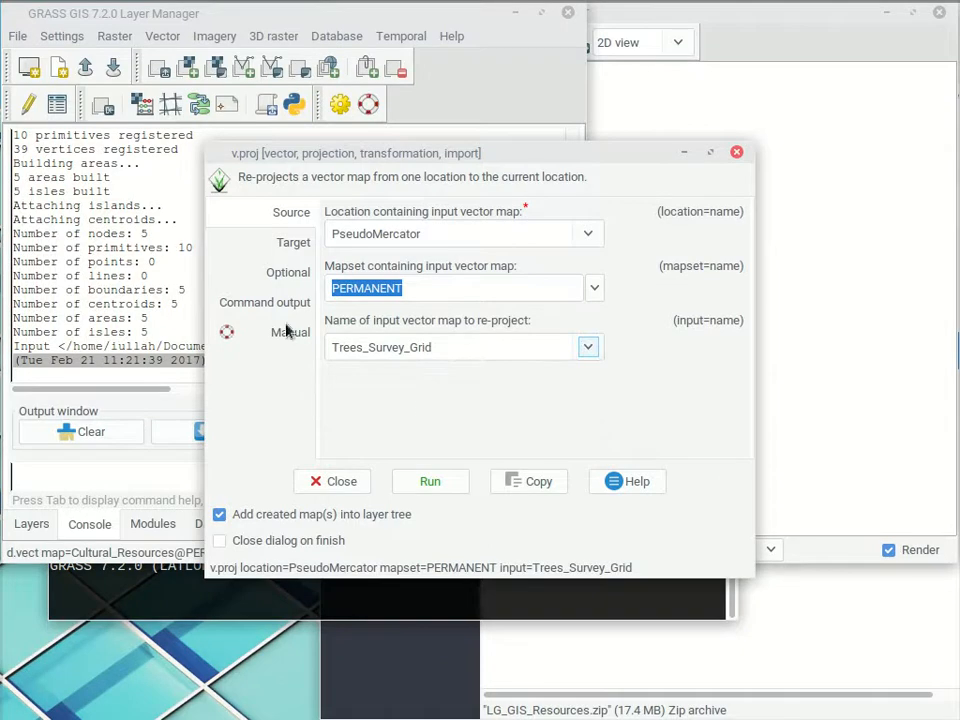
Review the target and optional v.proj settings, and try to reproject Trees_Survey_Grid with the default options
click(285, 248)
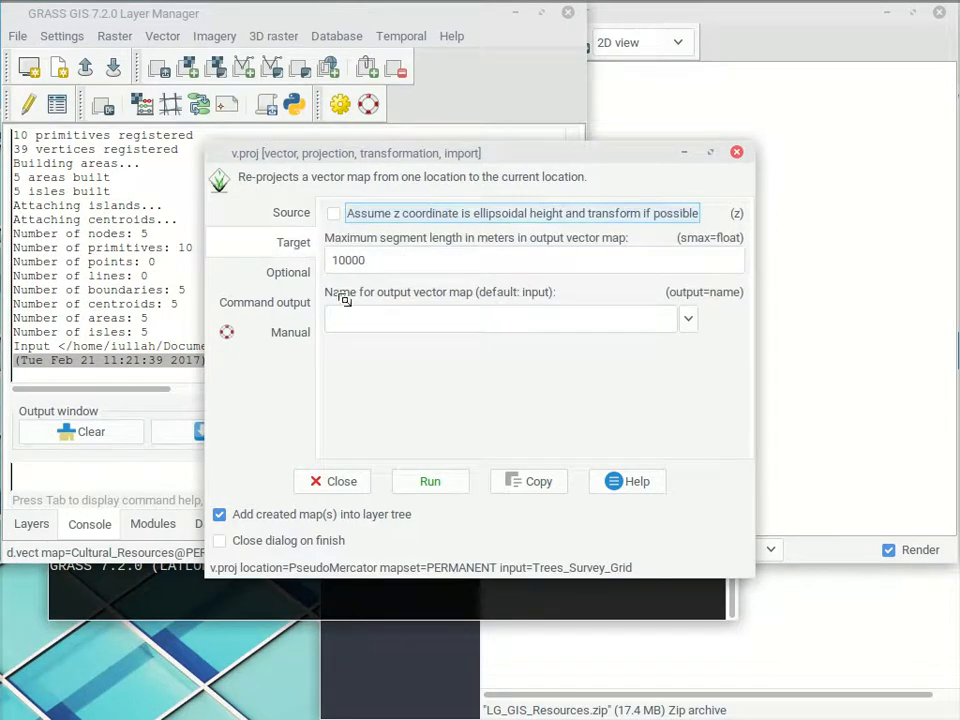
click(285, 272)
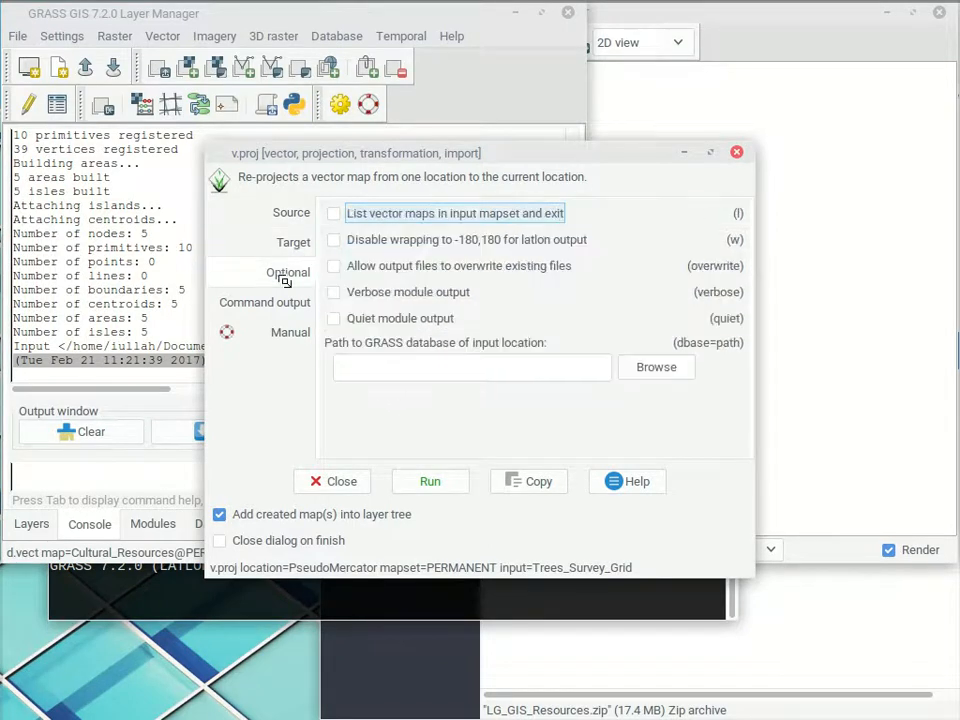
click(284, 216)
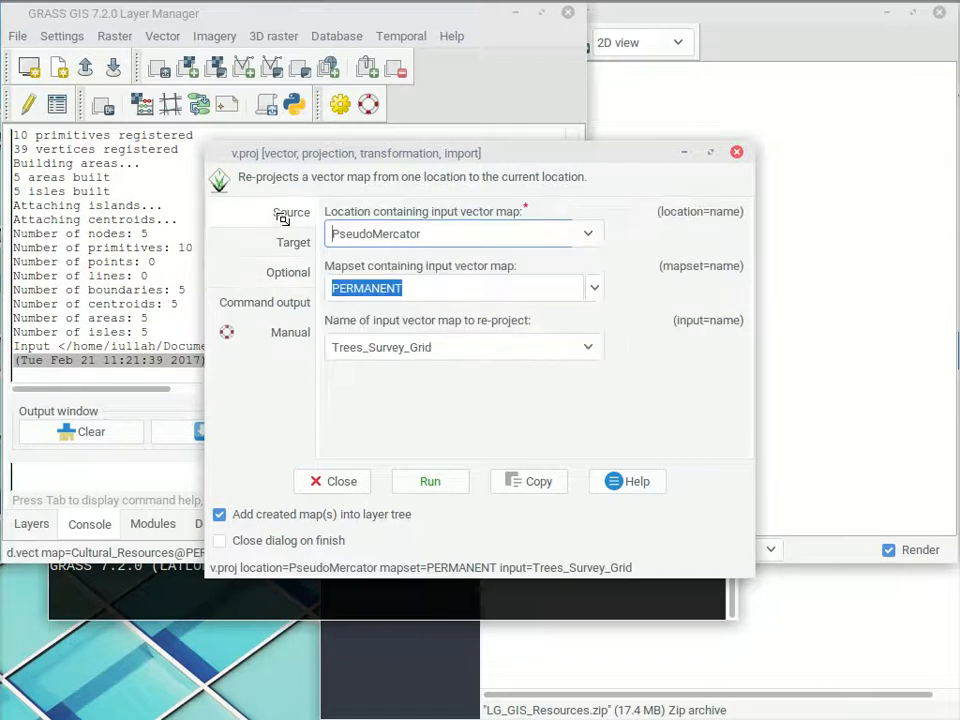
click(432, 481)
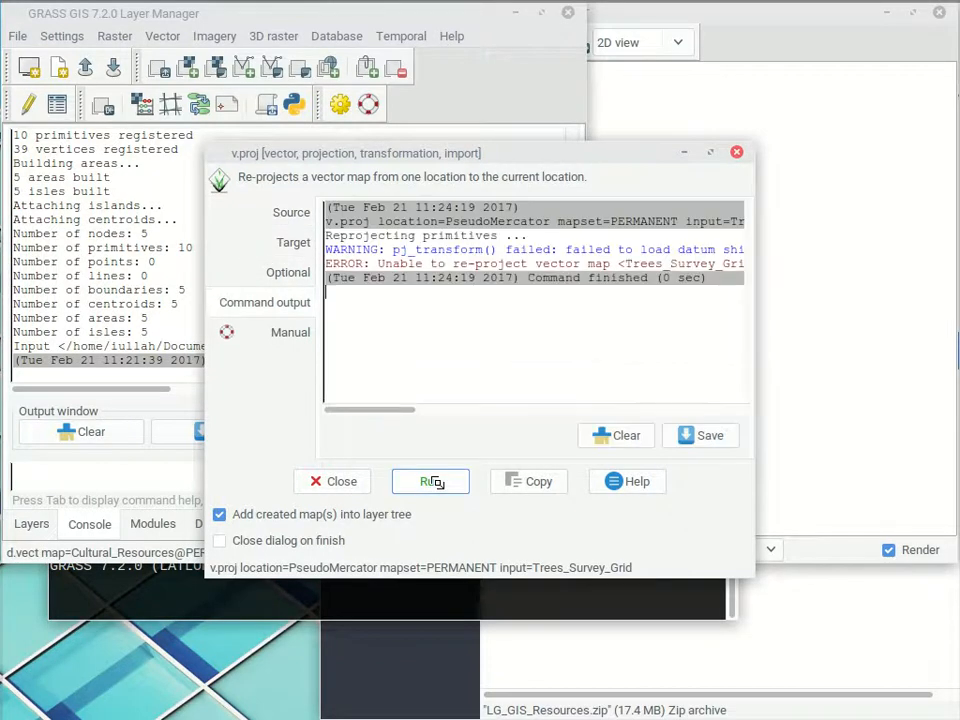
drag(379, 419, 352, 390)
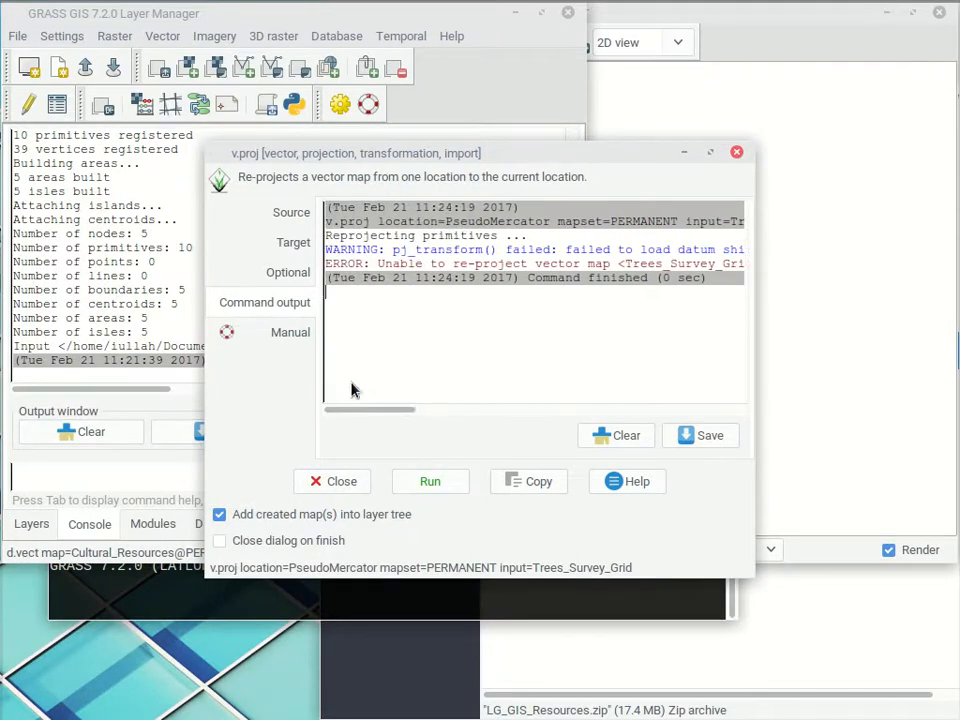
Disable wrapping to -180,180 for latlon output and try the Trees_Survey_Grid reprojection again
click(287, 273)
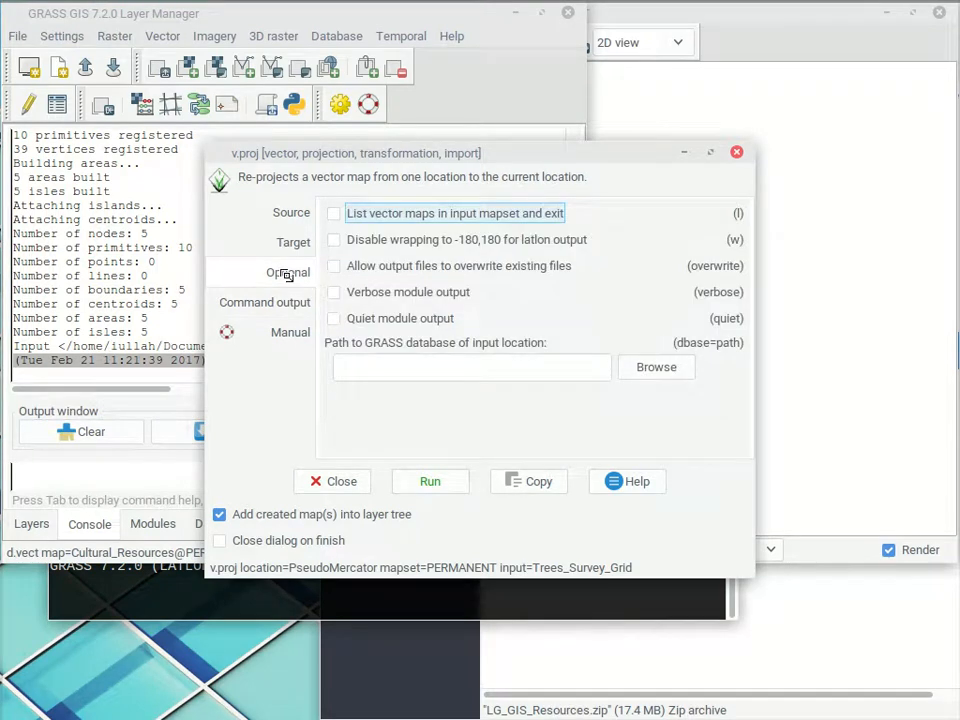
click(338, 240)
click(338, 240)
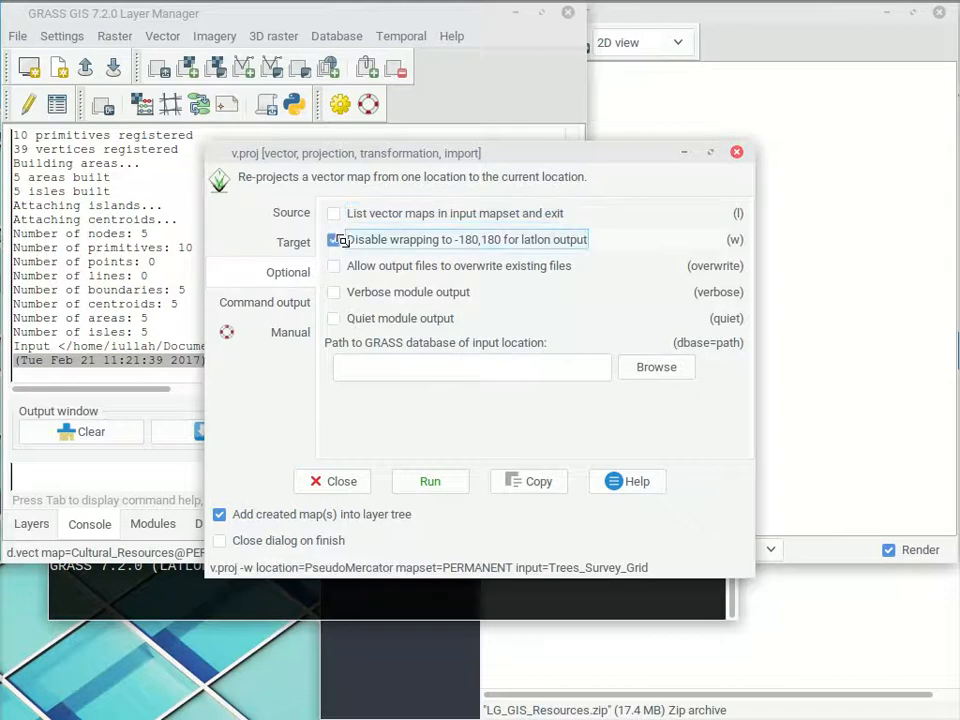
click(428, 480)
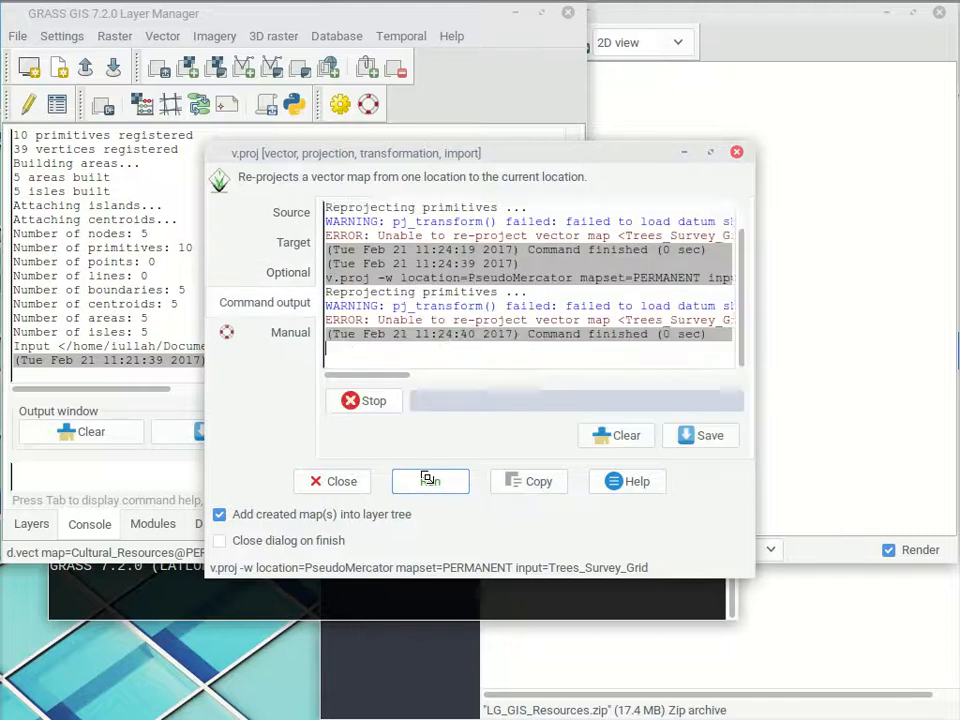
Recheck the optional, target and source settings, retry reprojecting Trees_Survey_Grid with wrapping disabled, and close the v.proj dialog
click(283, 272)
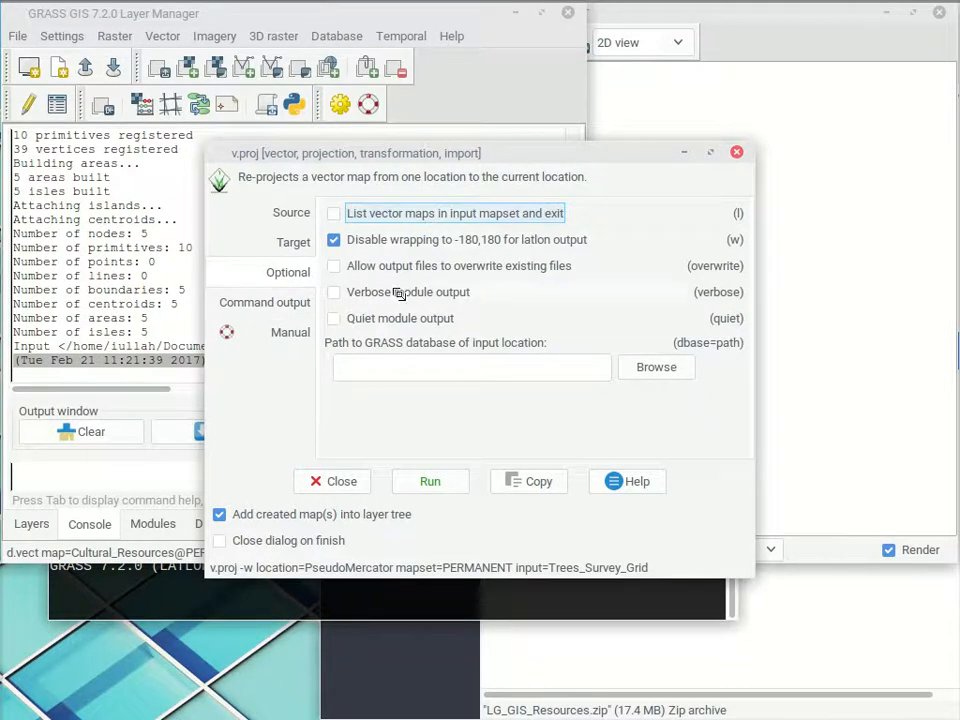
click(282, 242)
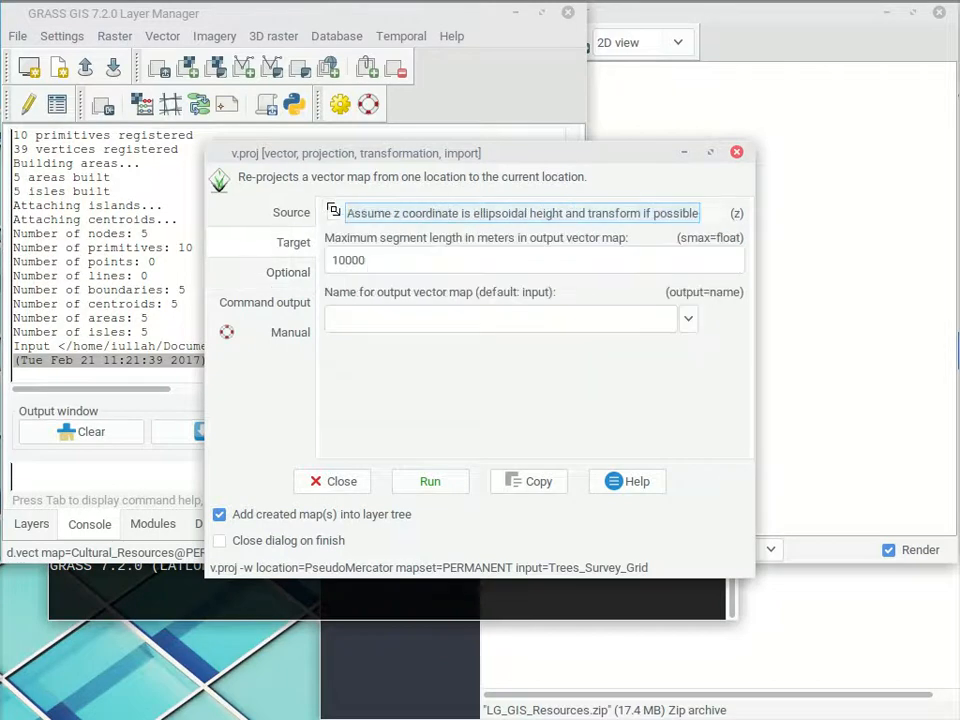
click(333, 213)
click(333, 213)
click(272, 211)
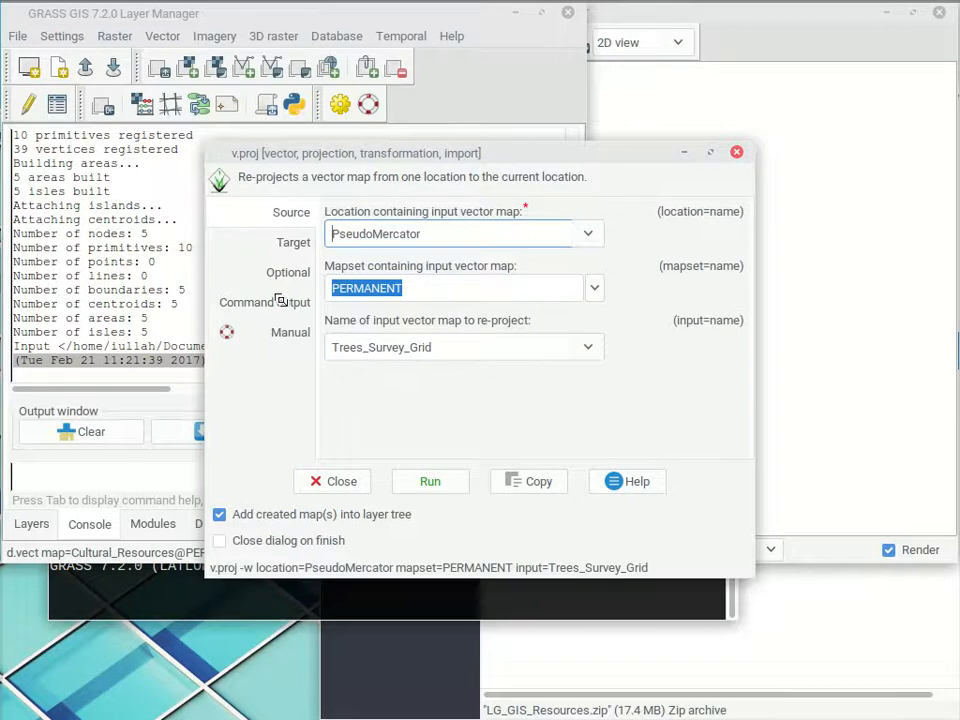
click(278, 273)
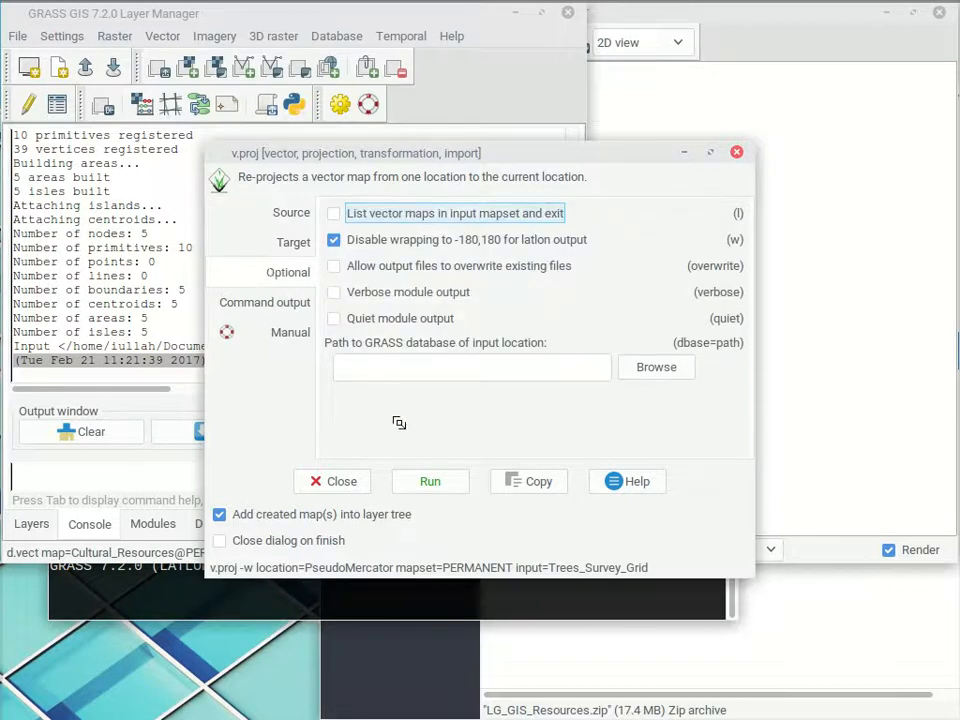
click(453, 478)
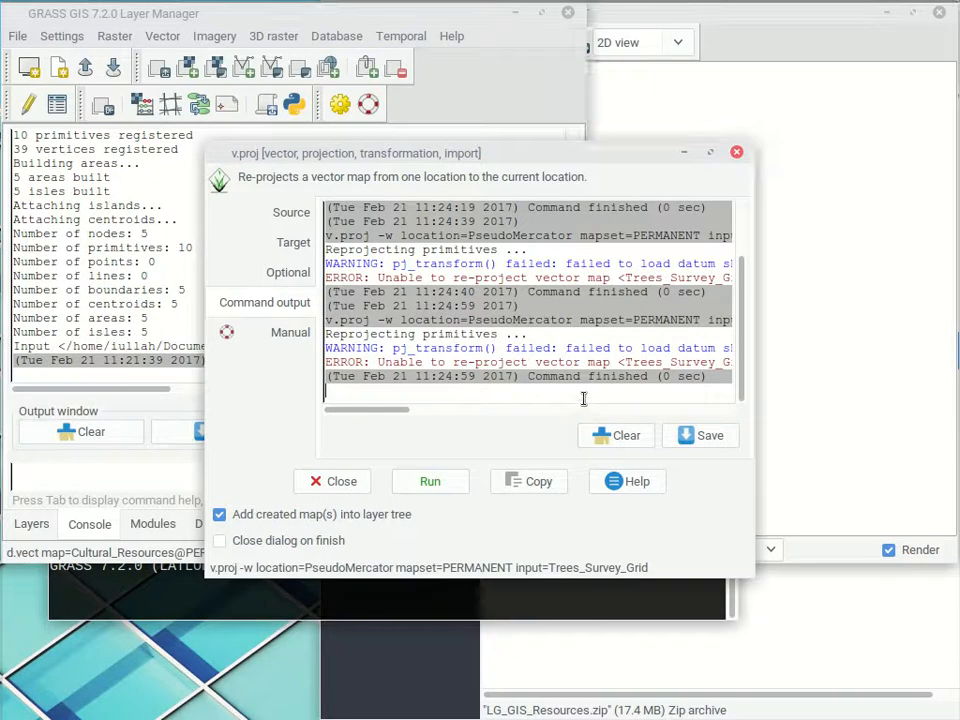
click(318, 484)
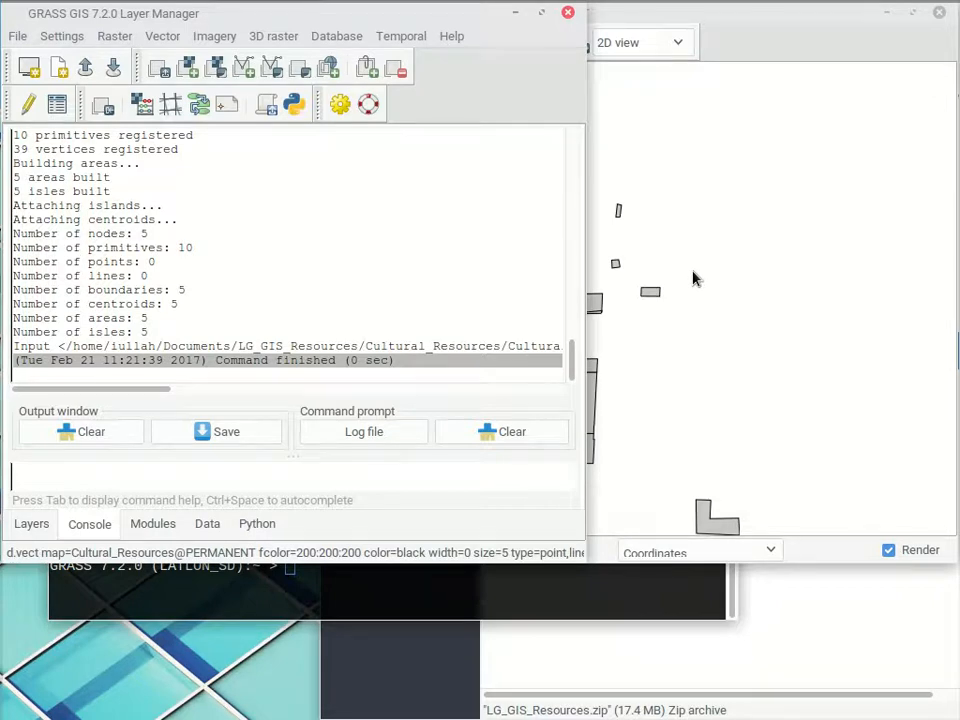
Quit GRASS GIS including its shell session, without storing the current settings to a workspace file
click(24, 39)
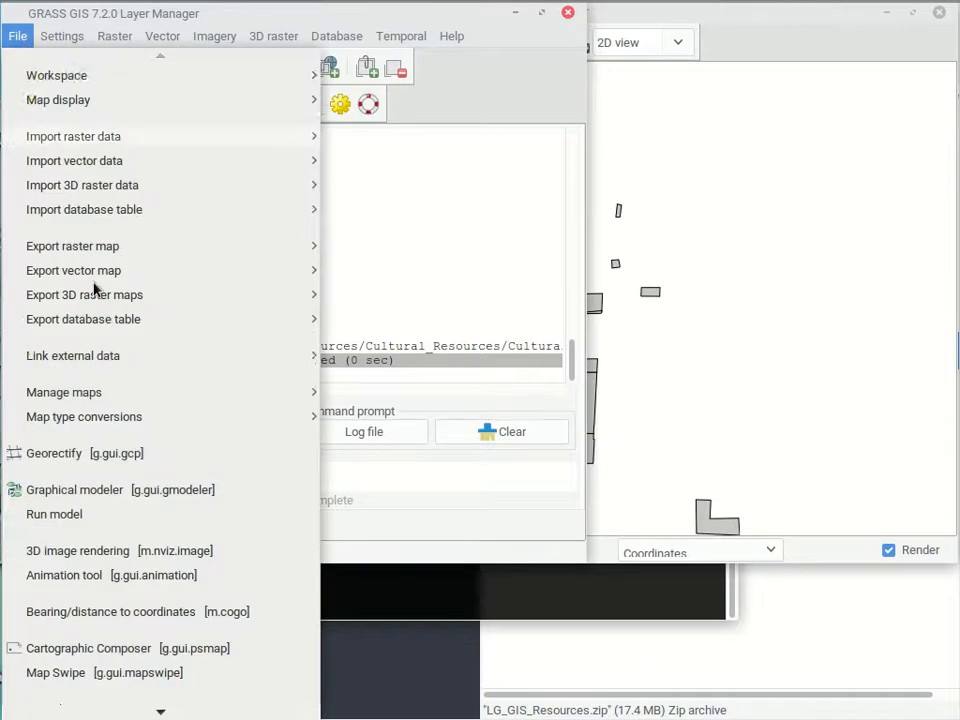
click(83, 700)
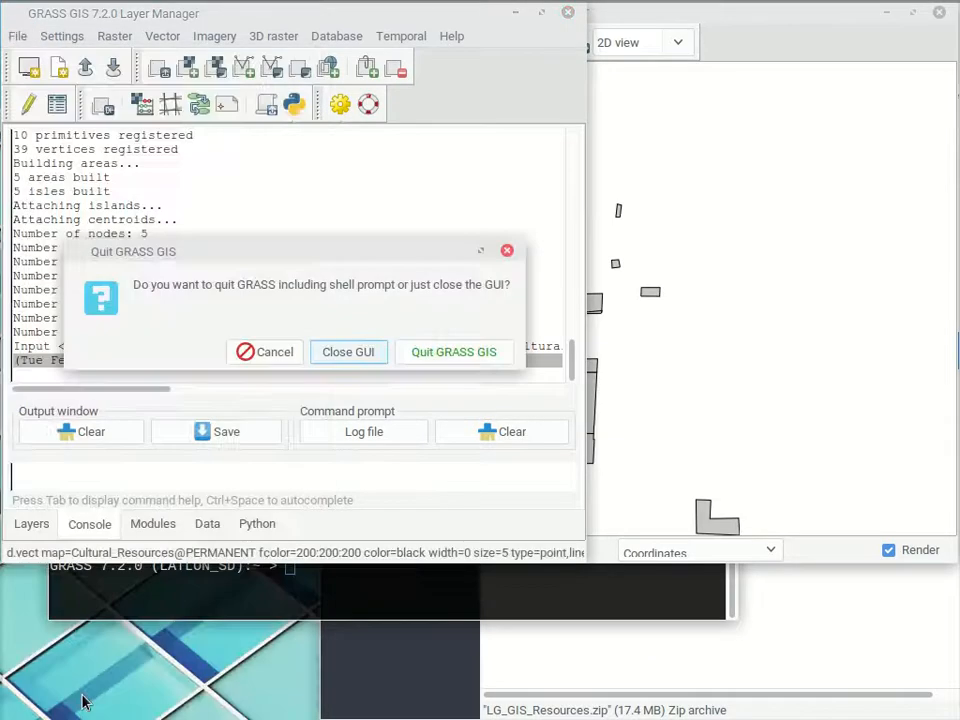
click(475, 364)
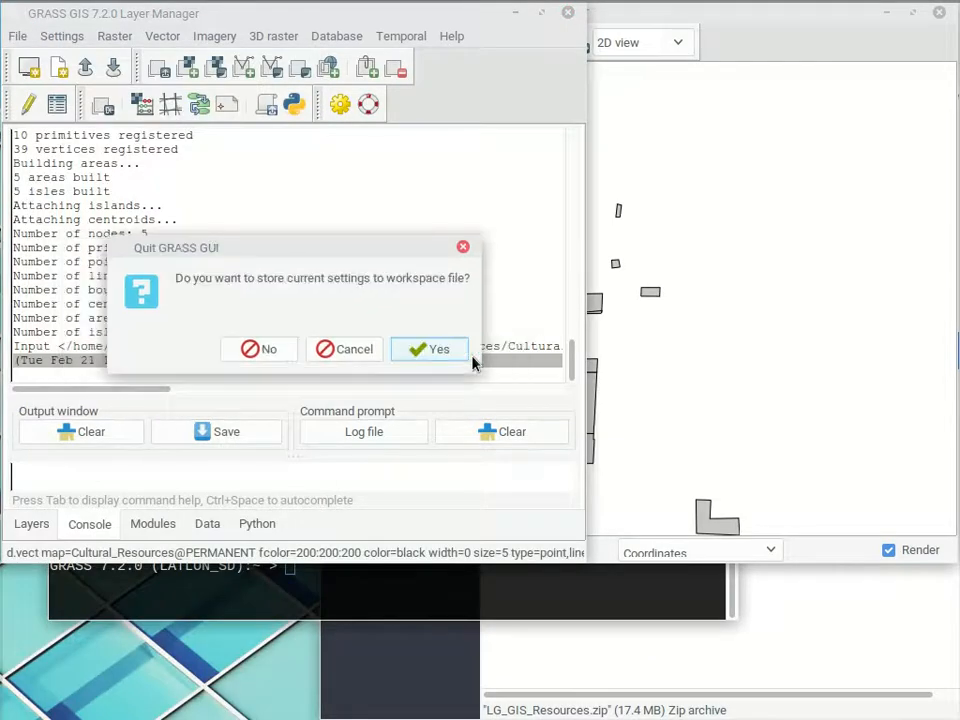
click(262, 349)
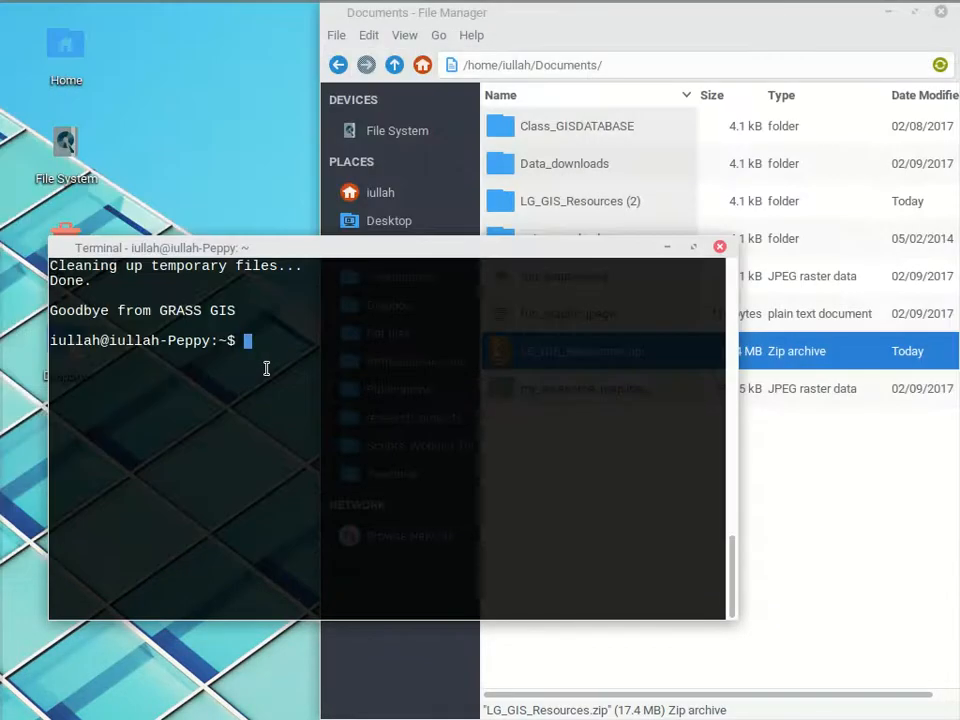
Relaunch GRASS from the terminal with grass72 and start a session in the PERMANENT mapset of the PseudoMercator location
text(grass72)
key(Return)
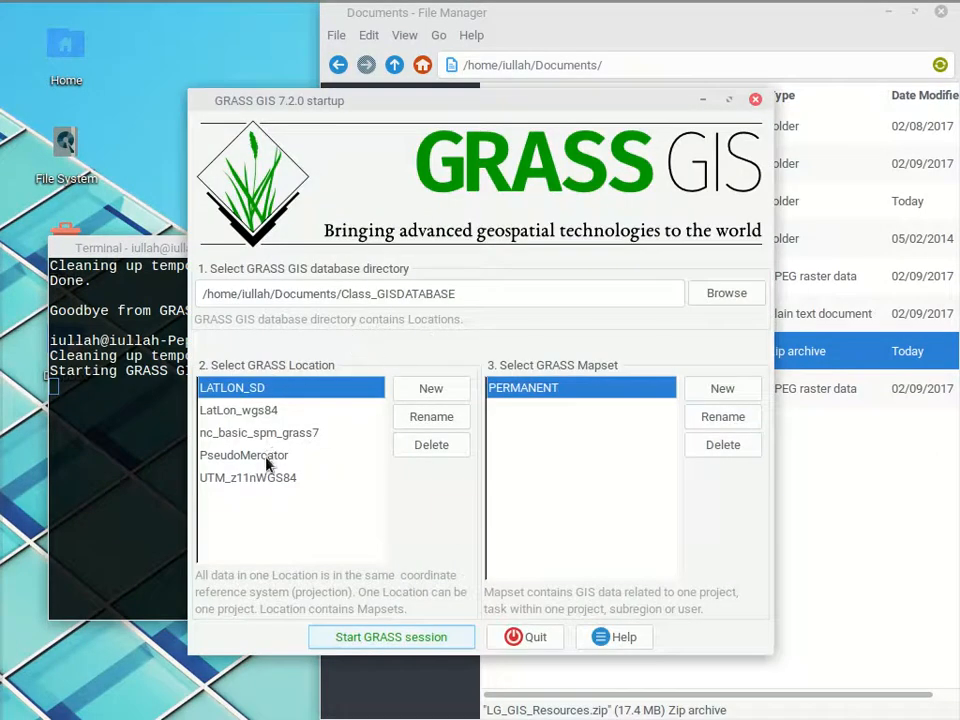
click(266, 460)
click(391, 637)
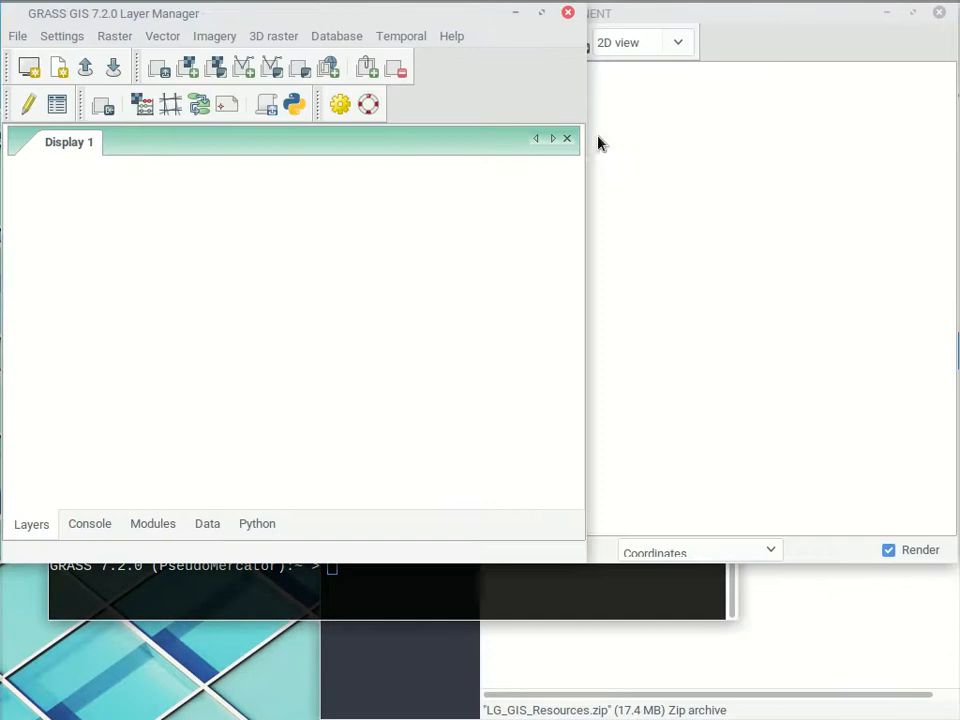
Try to reproject the Historic_Buildings vector map from the PERMANENT mapset of LATLON_SD into the current location with v.proj
click(157, 36)
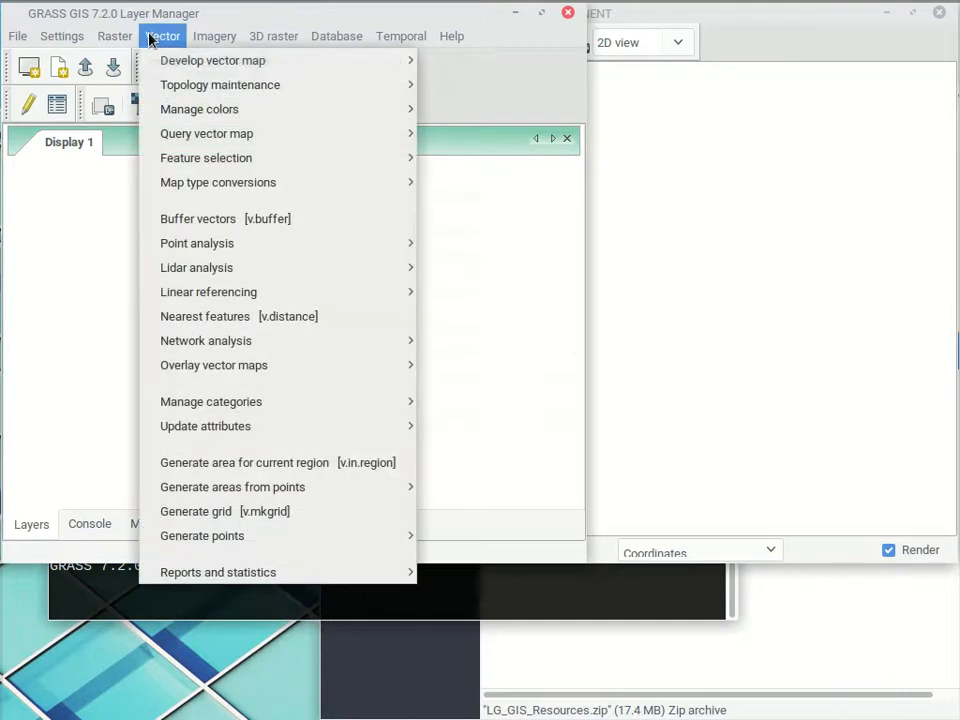
mouse_move(276, 64)
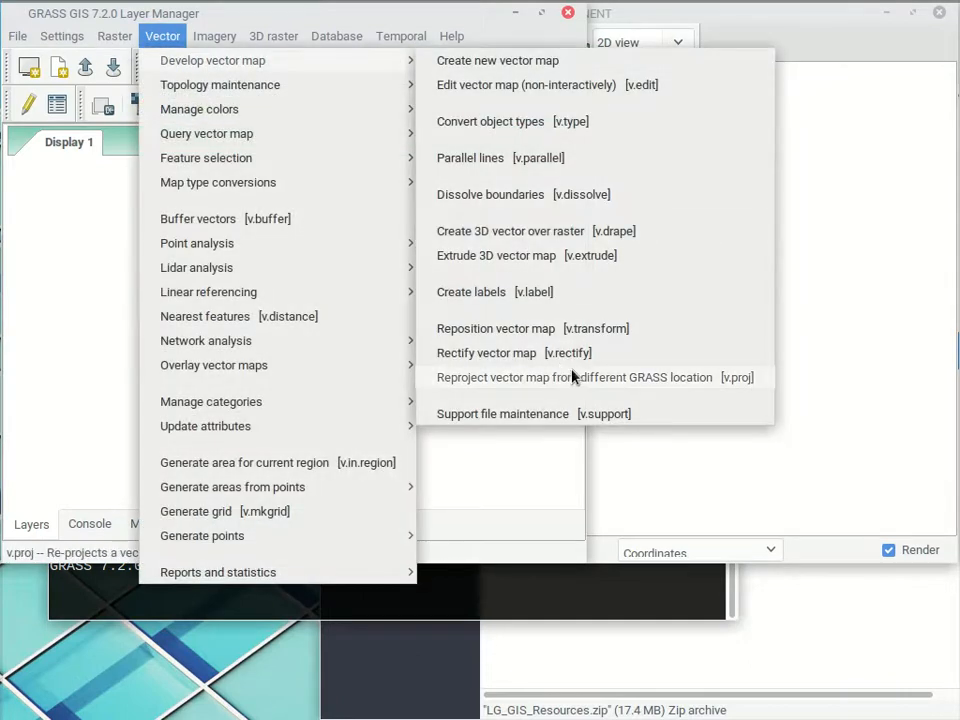
click(602, 378)
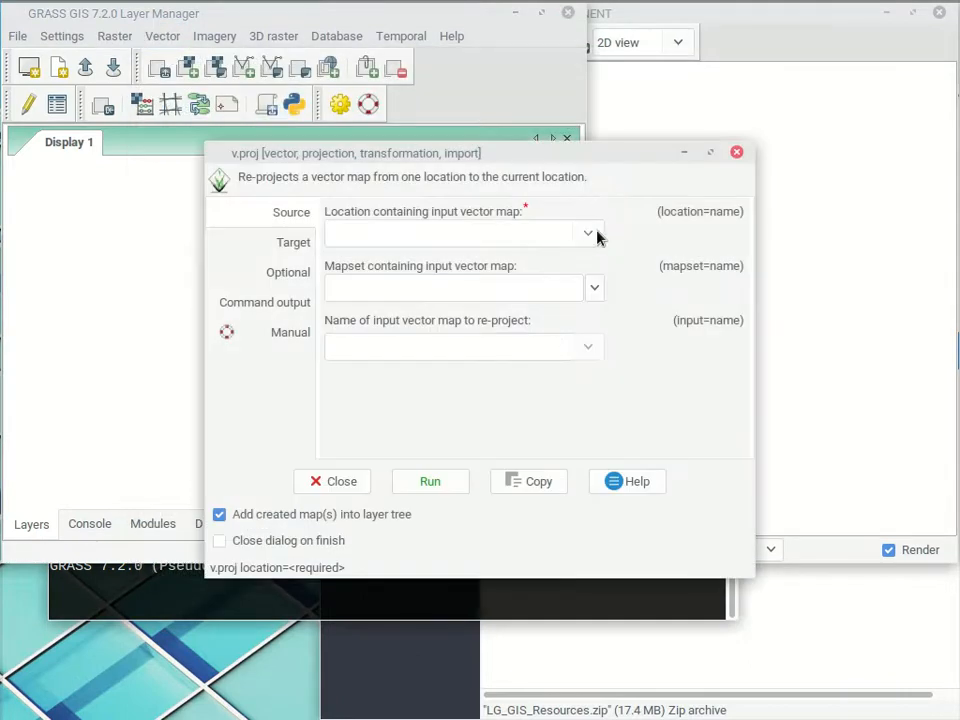
click(588, 234)
click(355, 265)
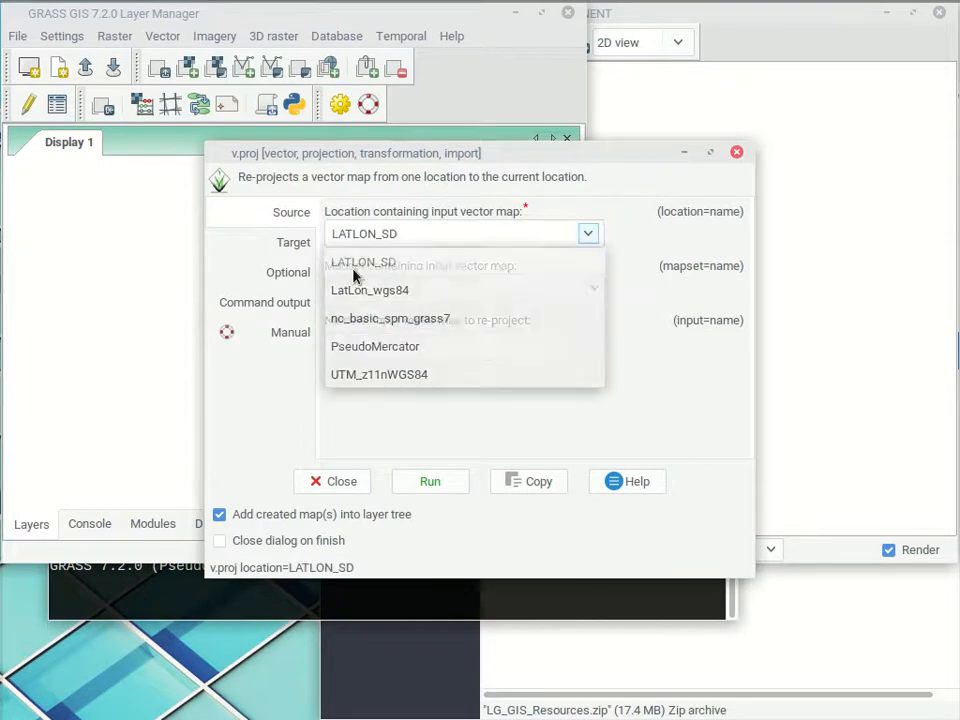
click(593, 292)
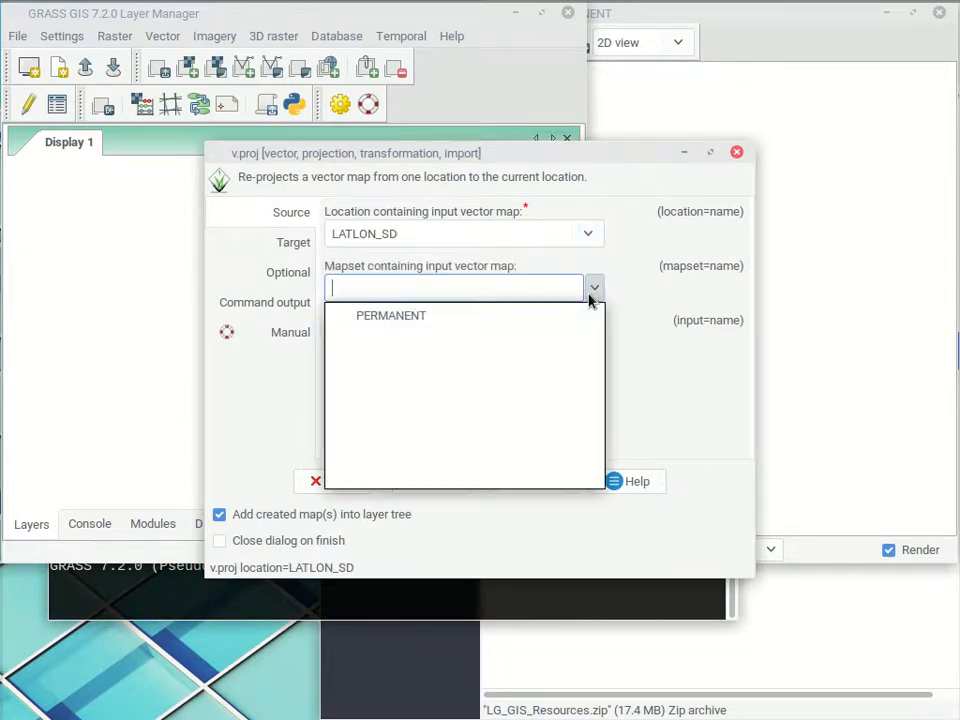
click(428, 316)
click(600, 350)
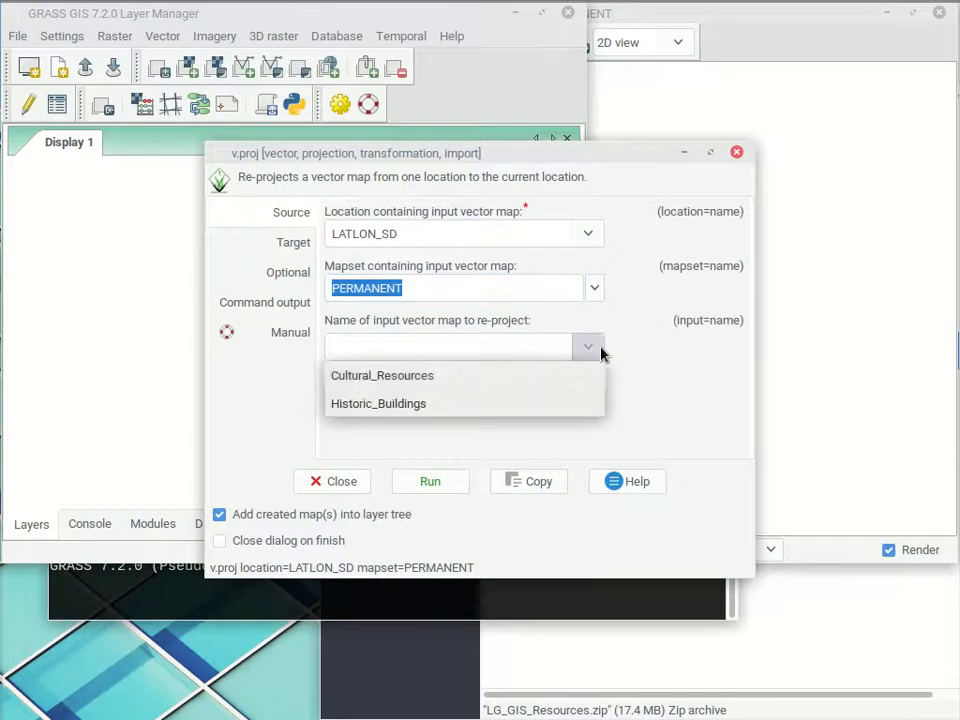
click(340, 402)
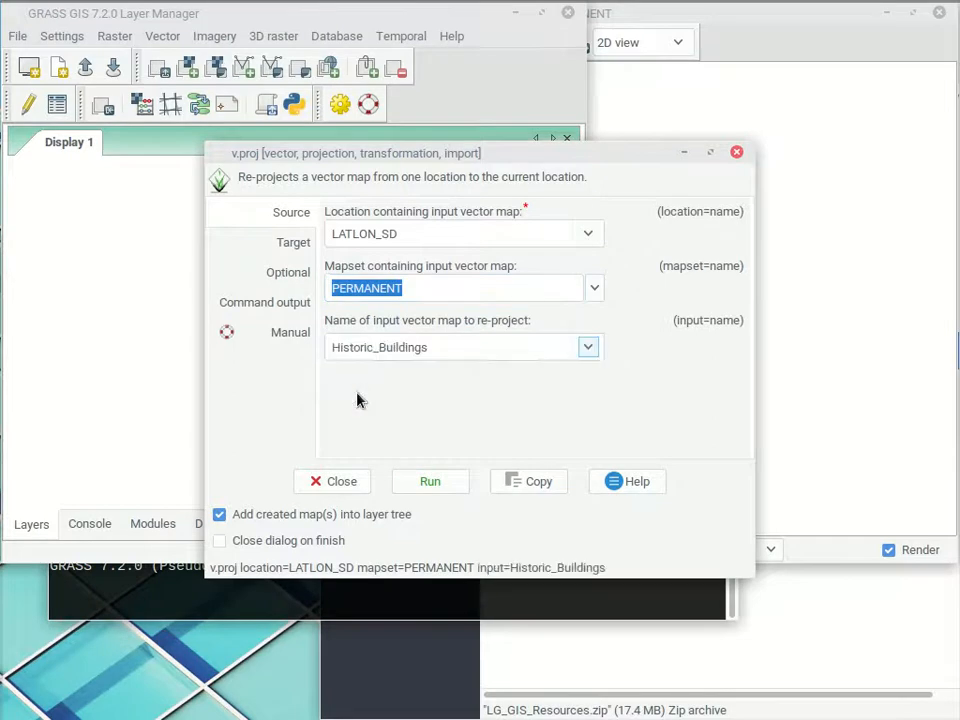
click(430, 482)
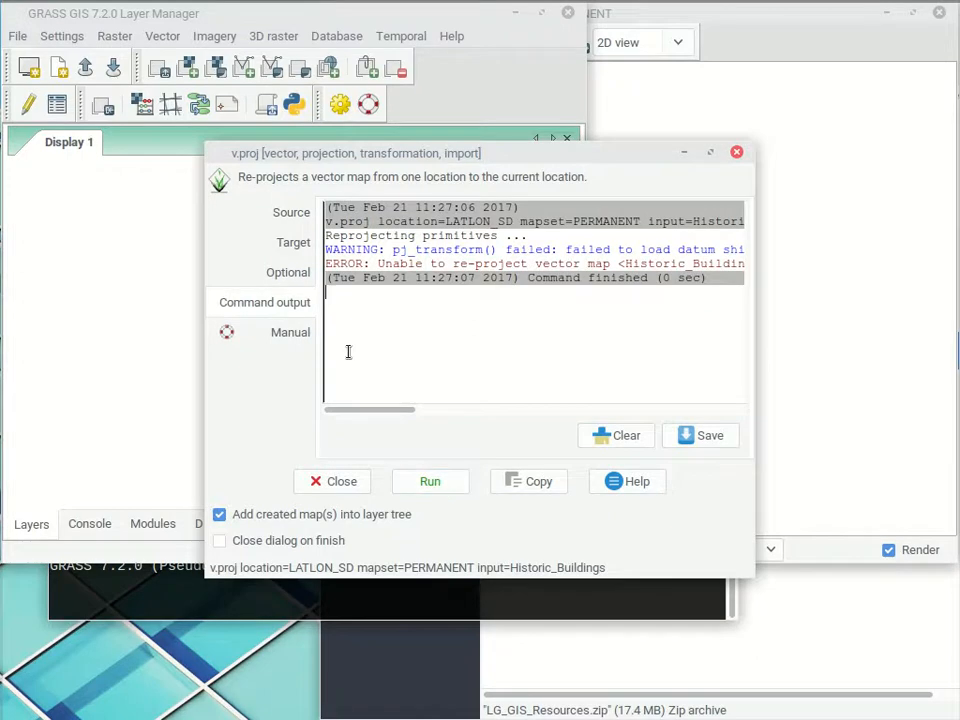
Review the target settings of the Historic_Buildings reprojection and close the v.proj dialog
click(292, 242)
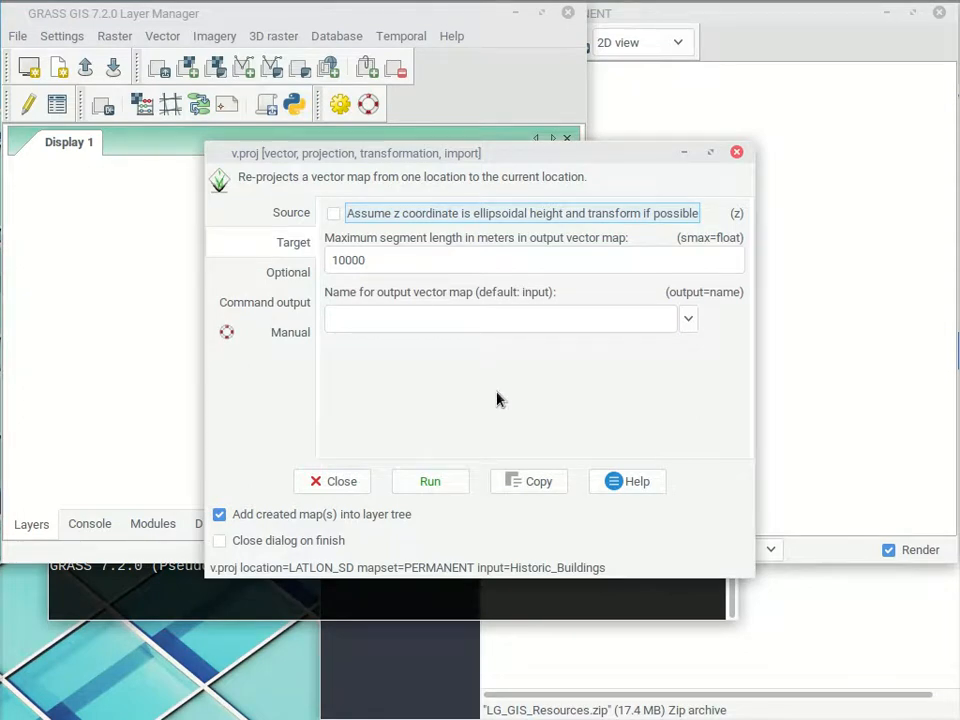
drag(591, 152, 487, 118)
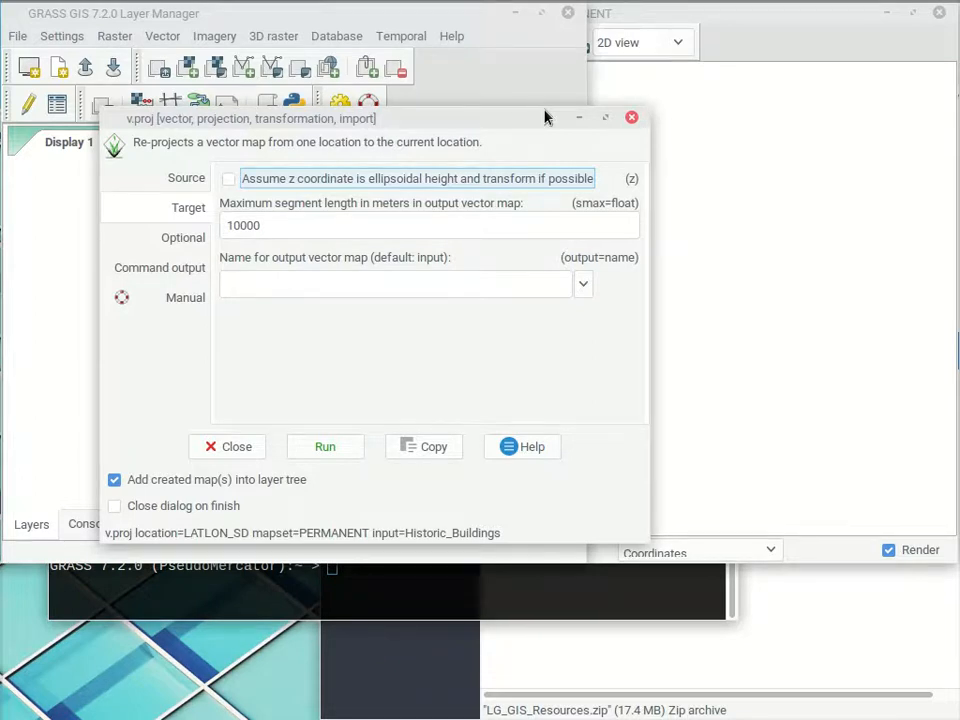
click(631, 117)
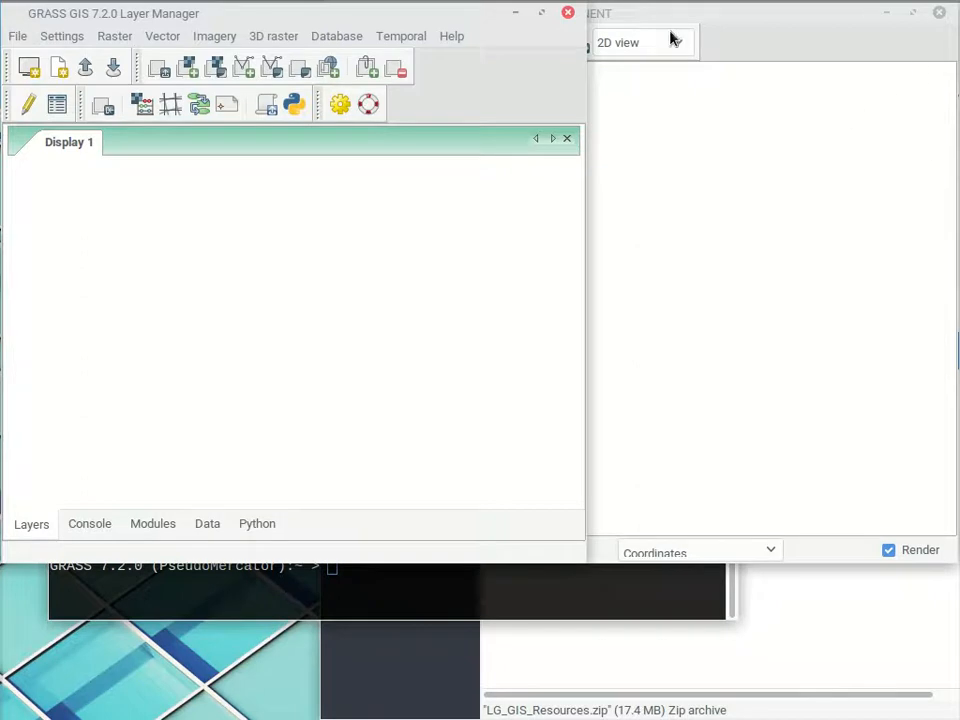
Close the GRASS GUI, then exit both the GRASS shell session and the terminal
click(568, 13)
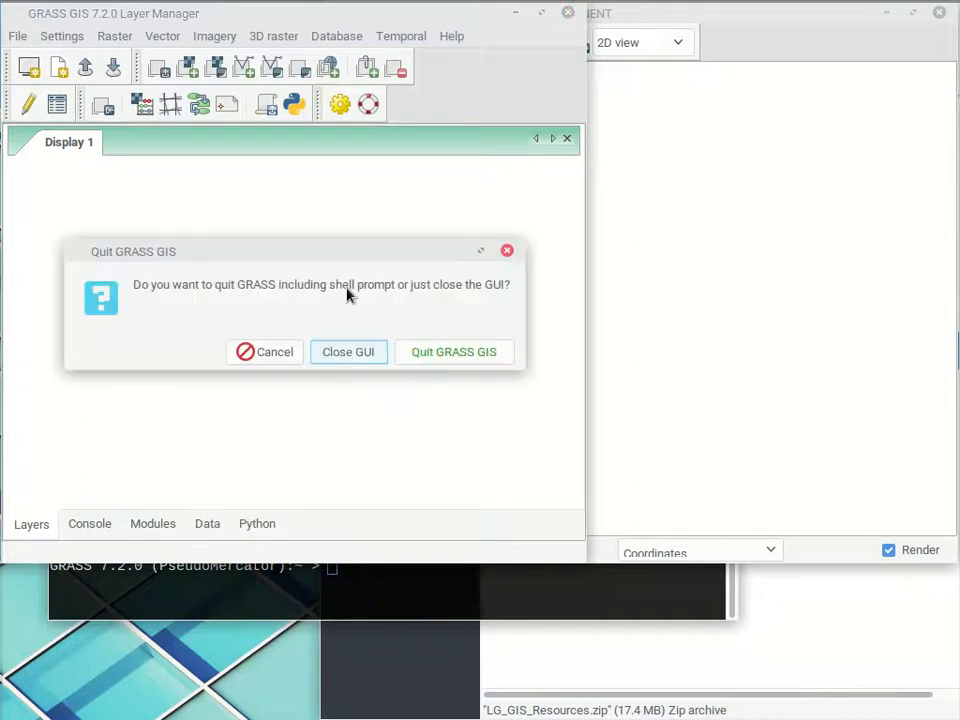
click(348, 352)
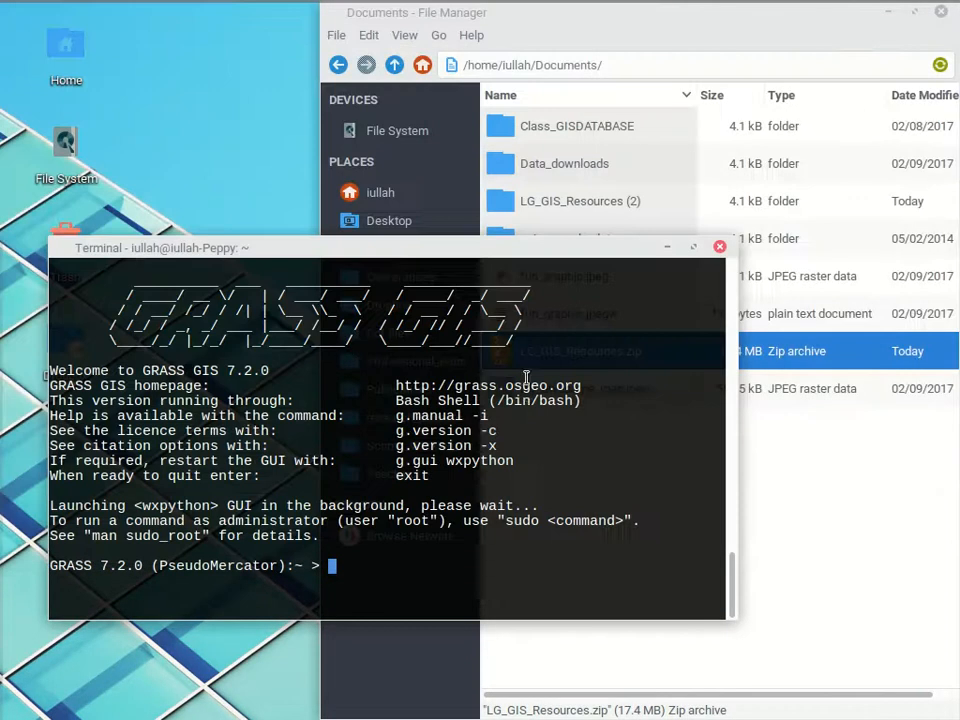
text(exit)
key(Return)
text(exit)
key(Return)
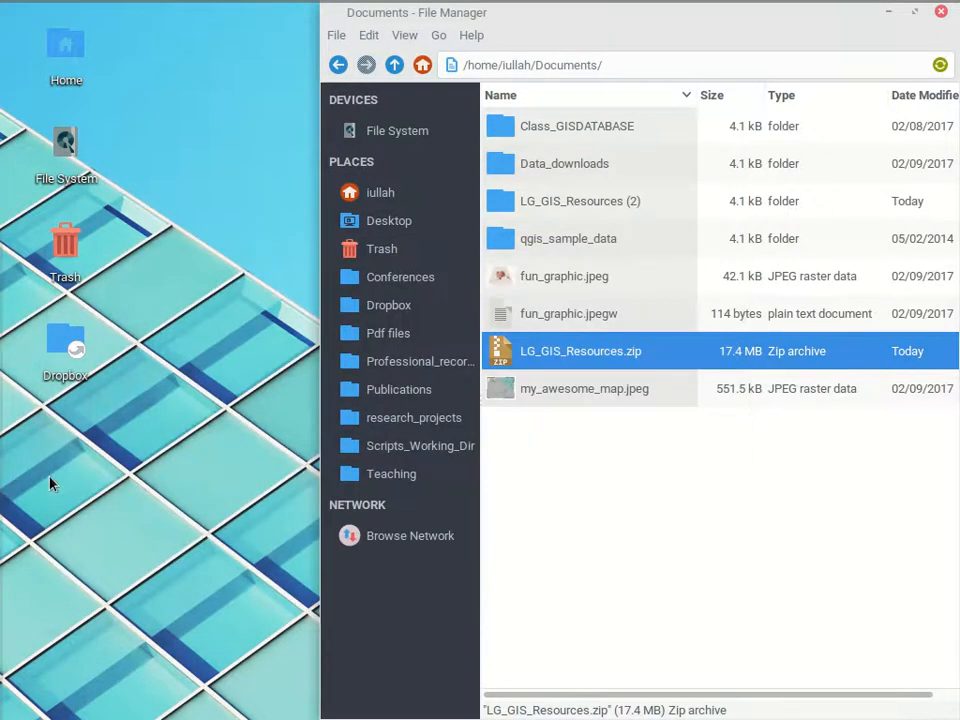
Switch to QGIS and select Trees_Survey_Grid.shp in the LG_GIS_Resources folder under Documents
mouse_move(2, 510)
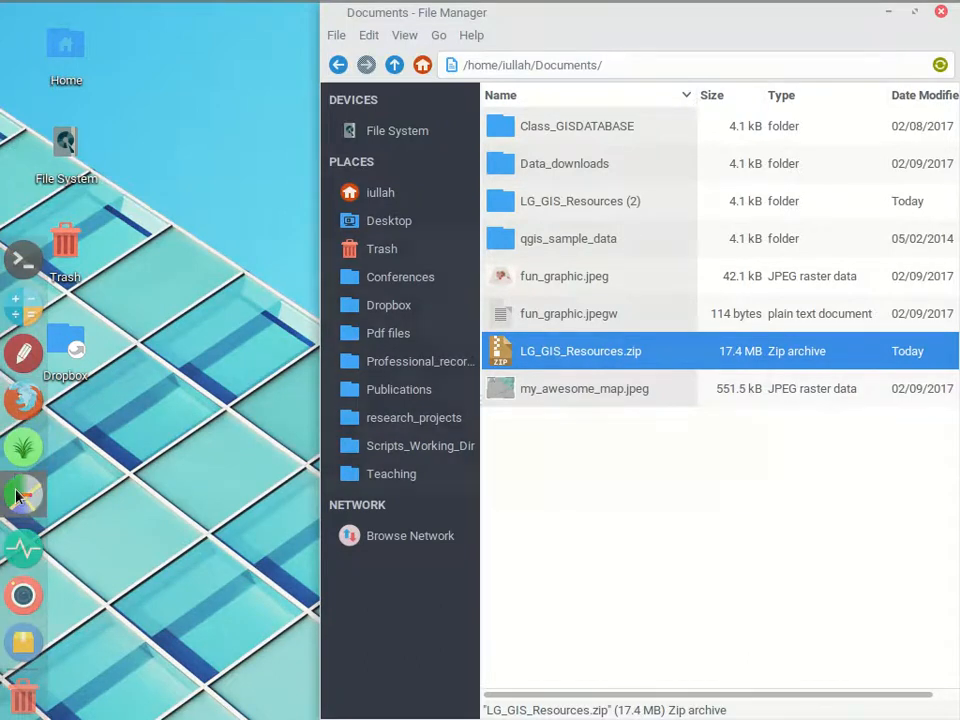
click(16, 497)
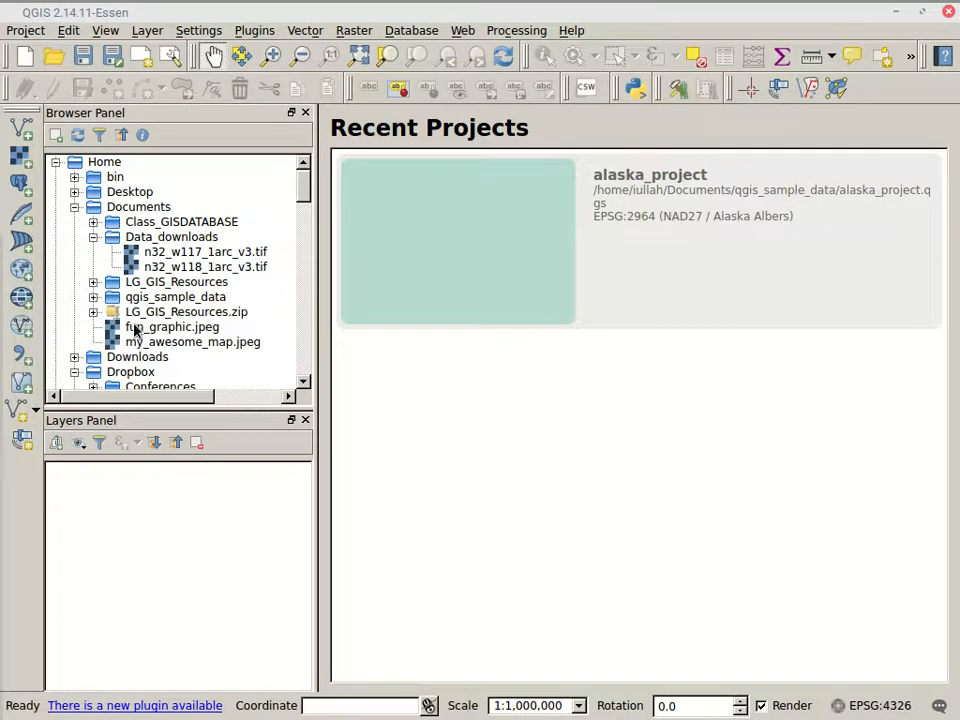
click(93, 283)
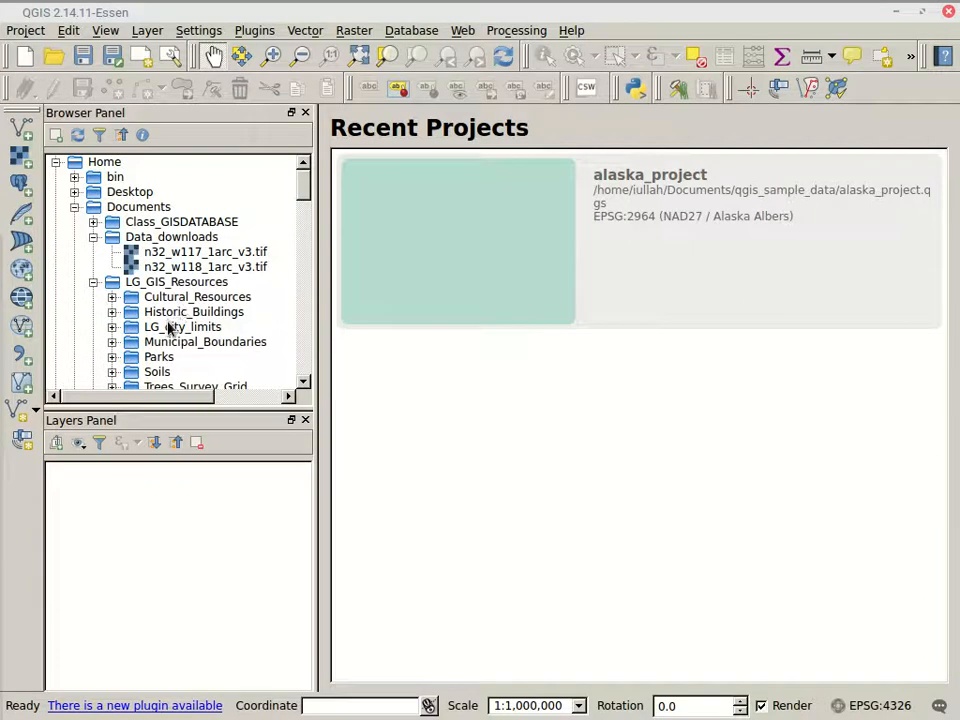
scroll(170, 328, down, 1)
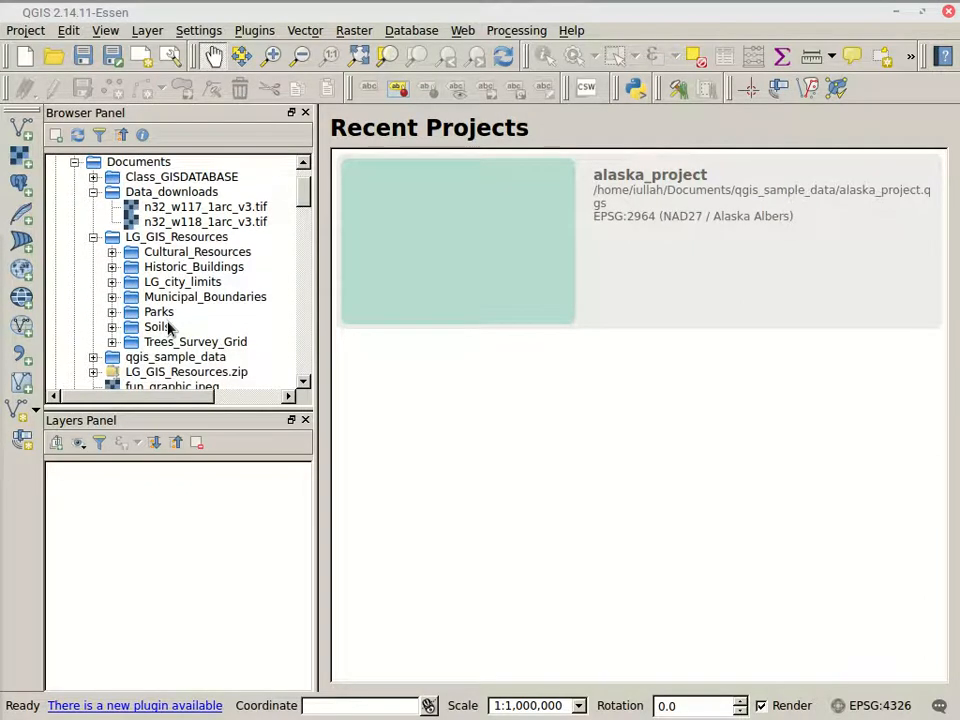
click(112, 283)
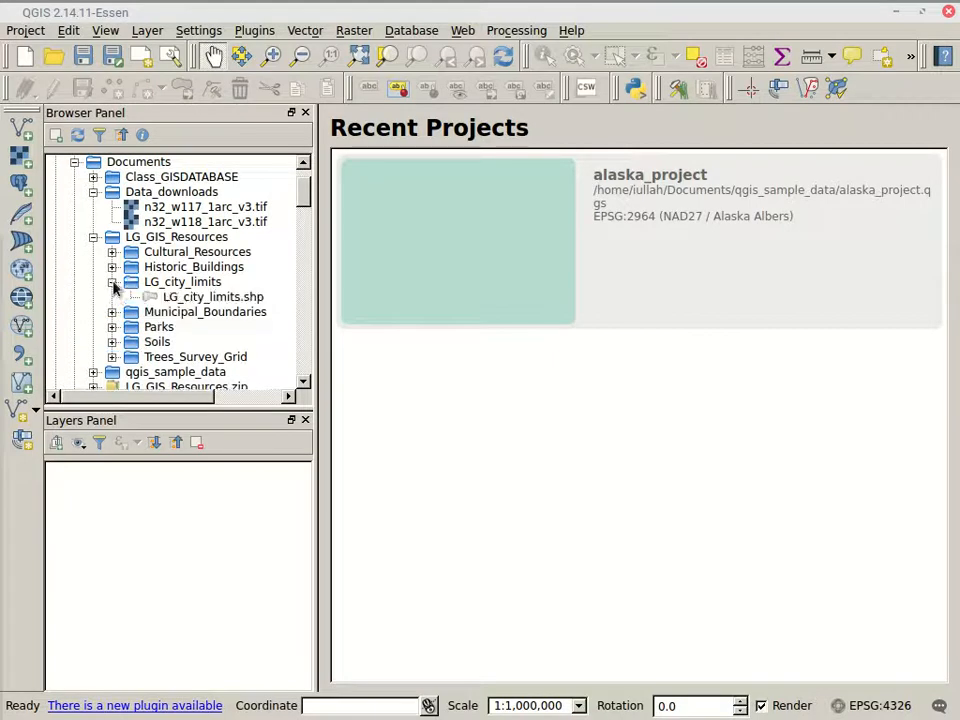
click(112, 283)
click(112, 342)
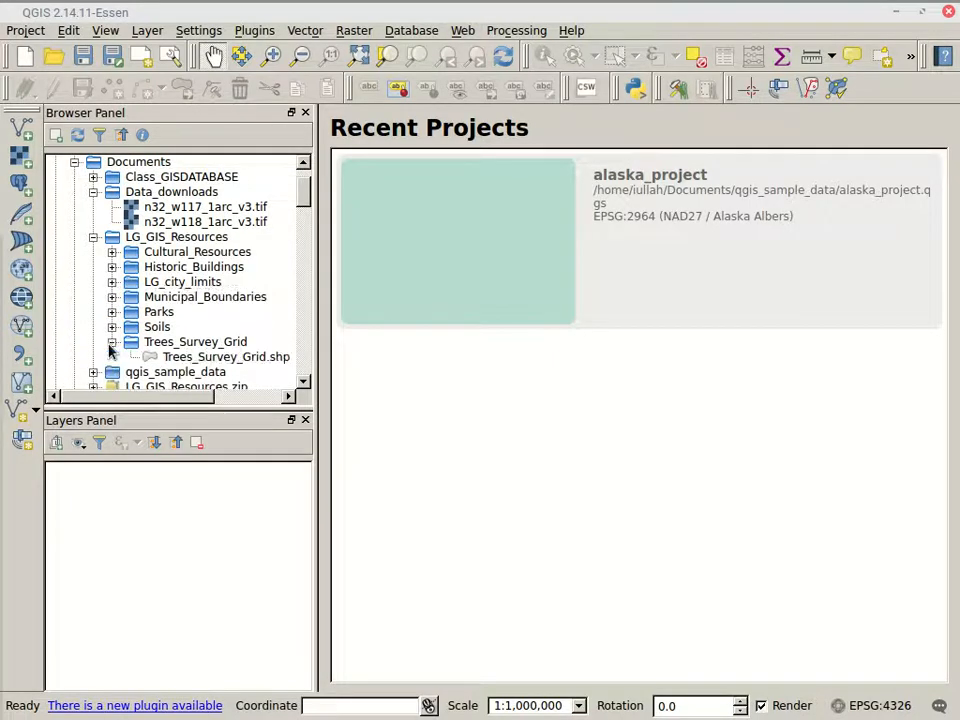
click(184, 360)
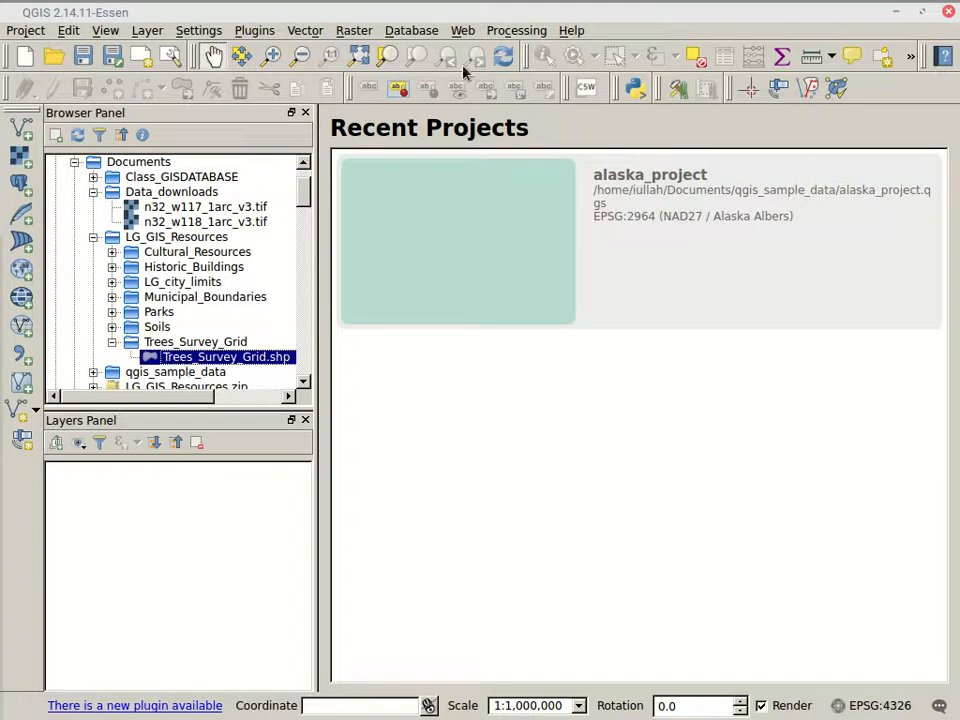
Show the Processing Toolbox and search its algorithms for "reproject"
click(502, 31)
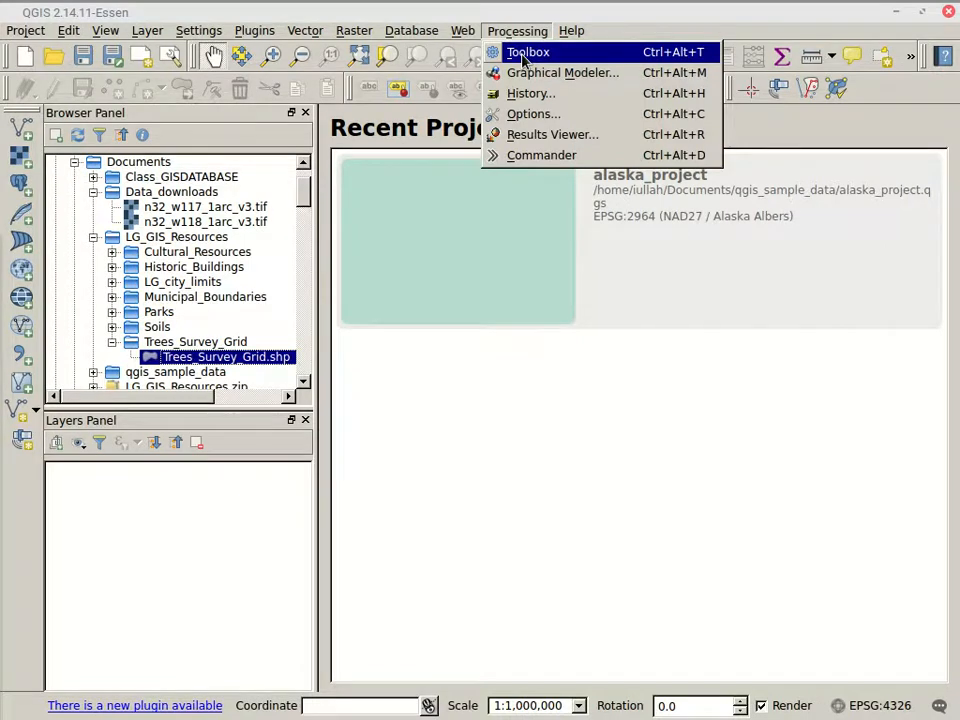
click(523, 55)
click(816, 135)
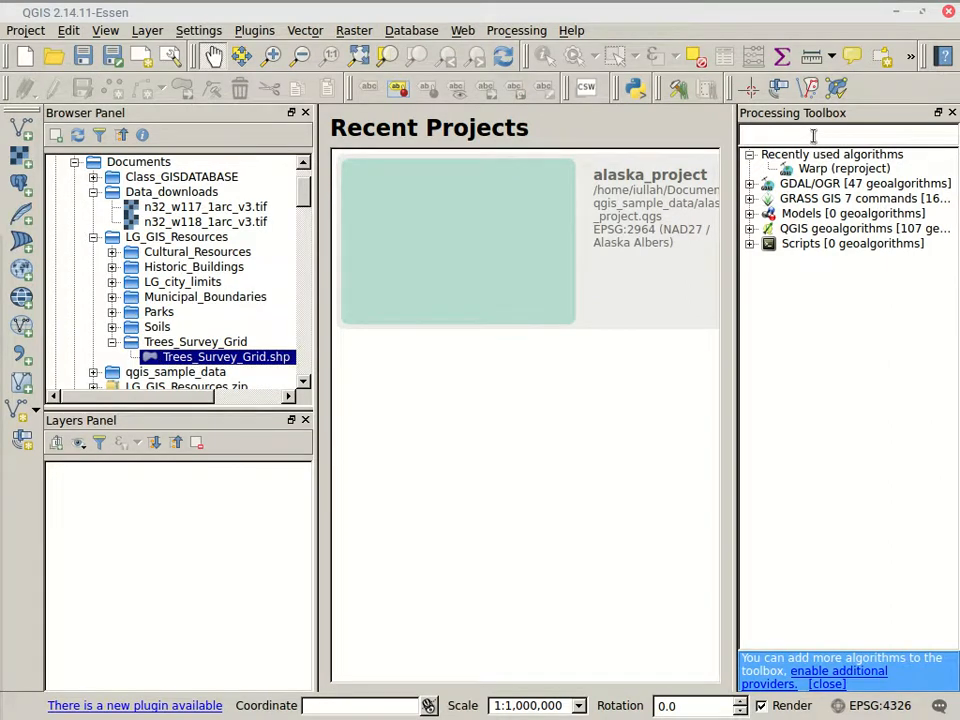
text(repro)
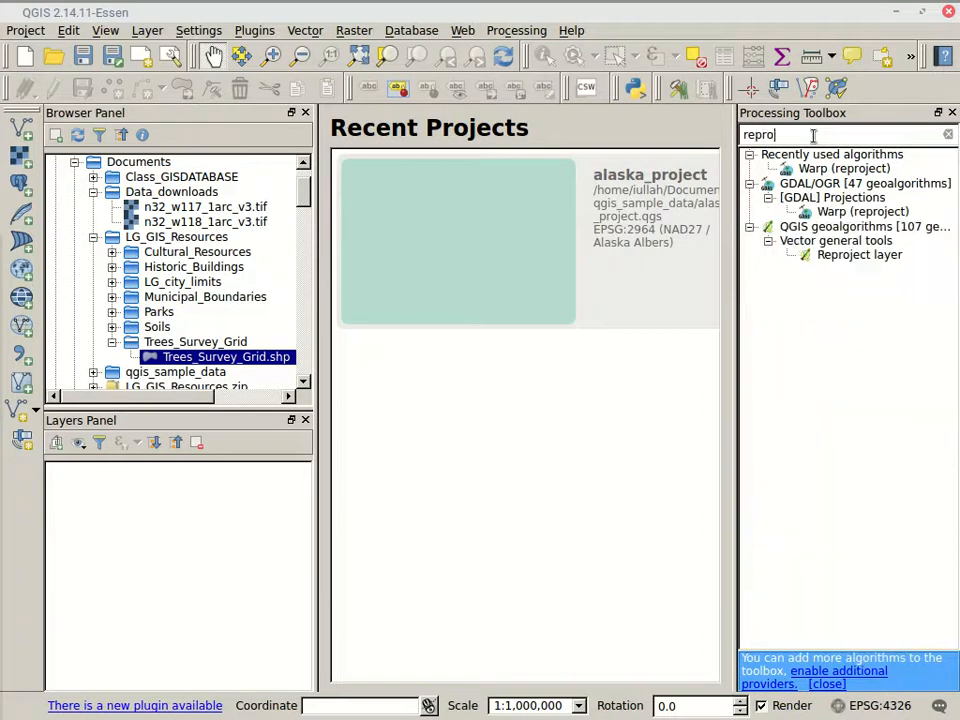
text(ject)
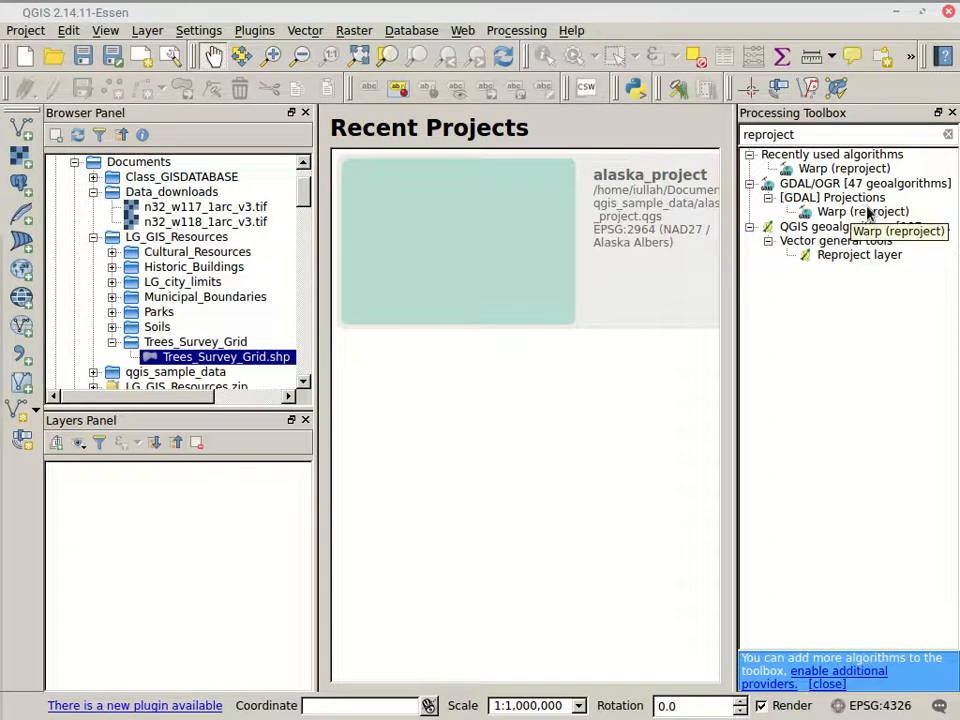
click(840, 256)
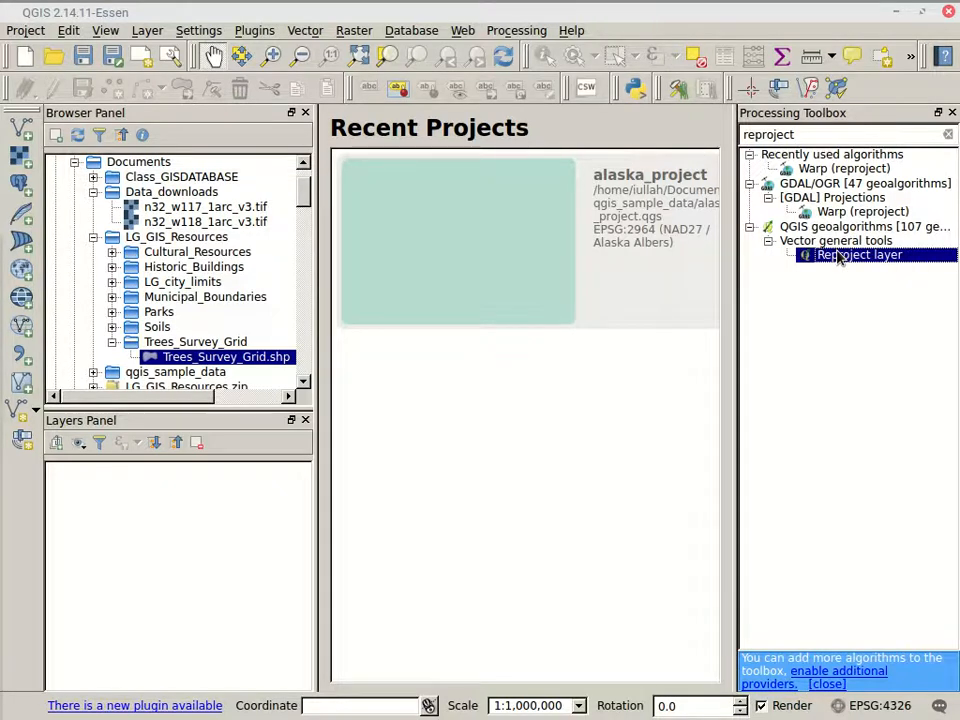
double_click(840, 256)
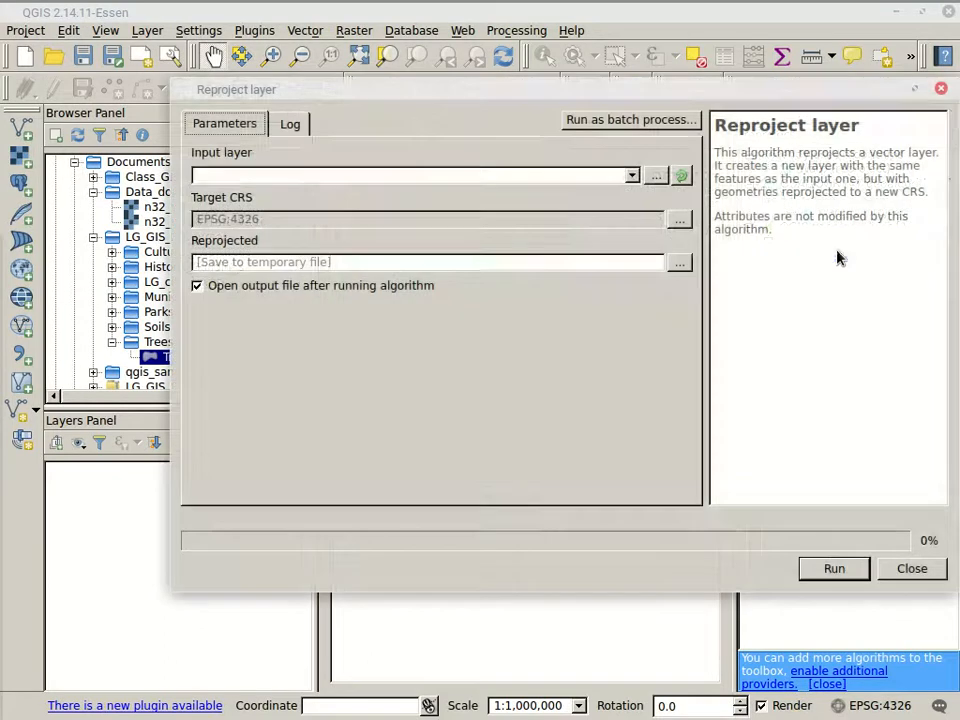
click(633, 177)
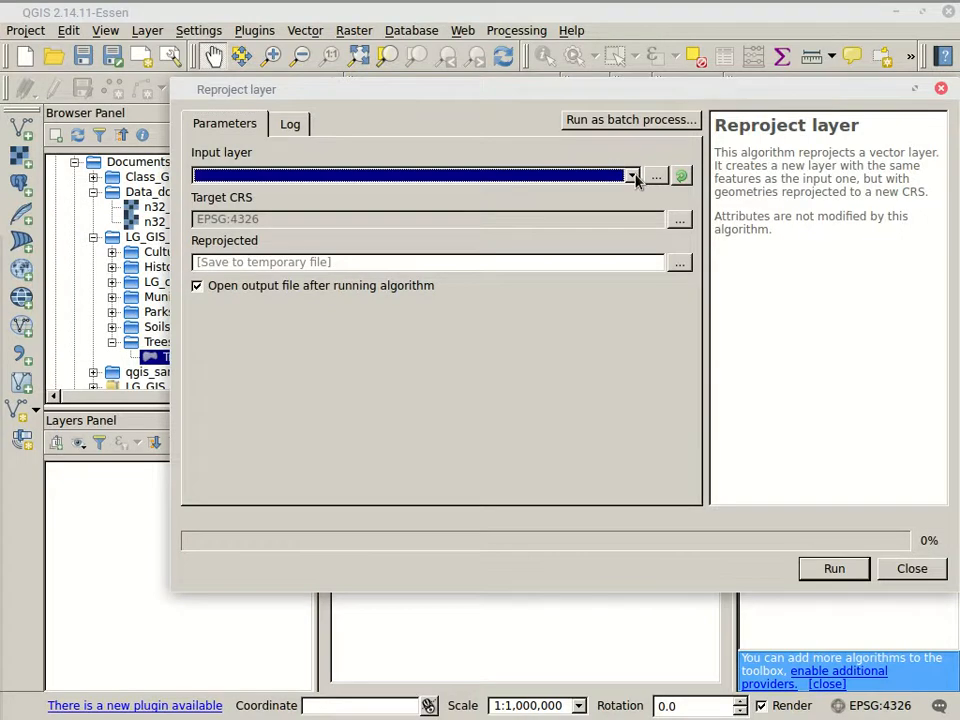
click(902, 574)
Add Trees_Survey_Grid.shp to the QGIS project as a map layer
drag(230, 358, 175, 534)
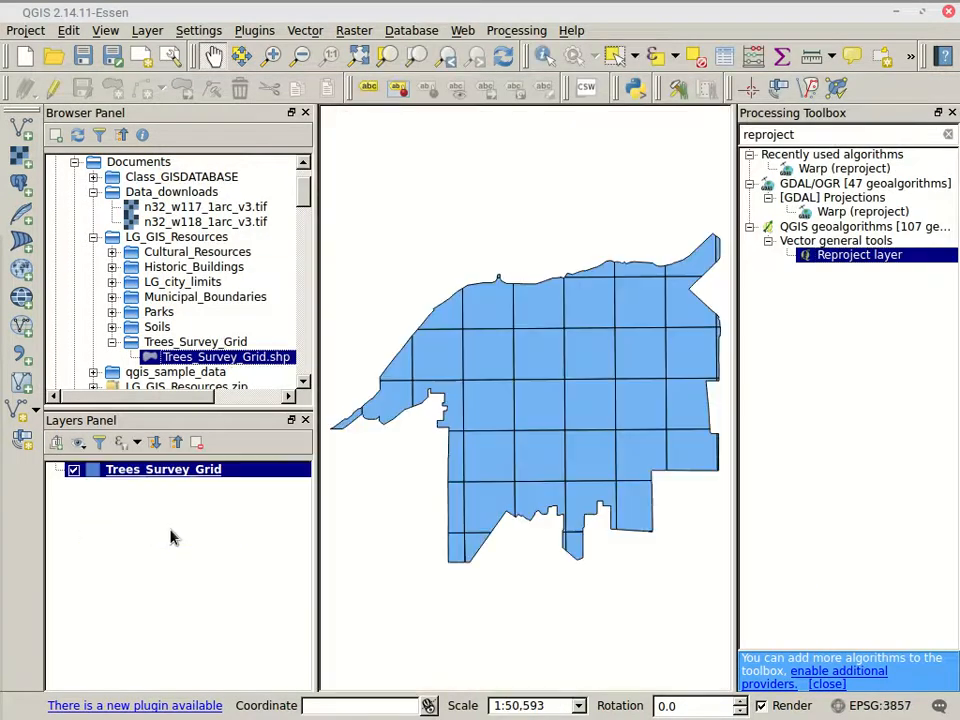
Open the Reproject layer algorithm for Trees_Survey_Grid and set its target CRS to WGS 84 (EPSG:4326)
double_click(852, 257)
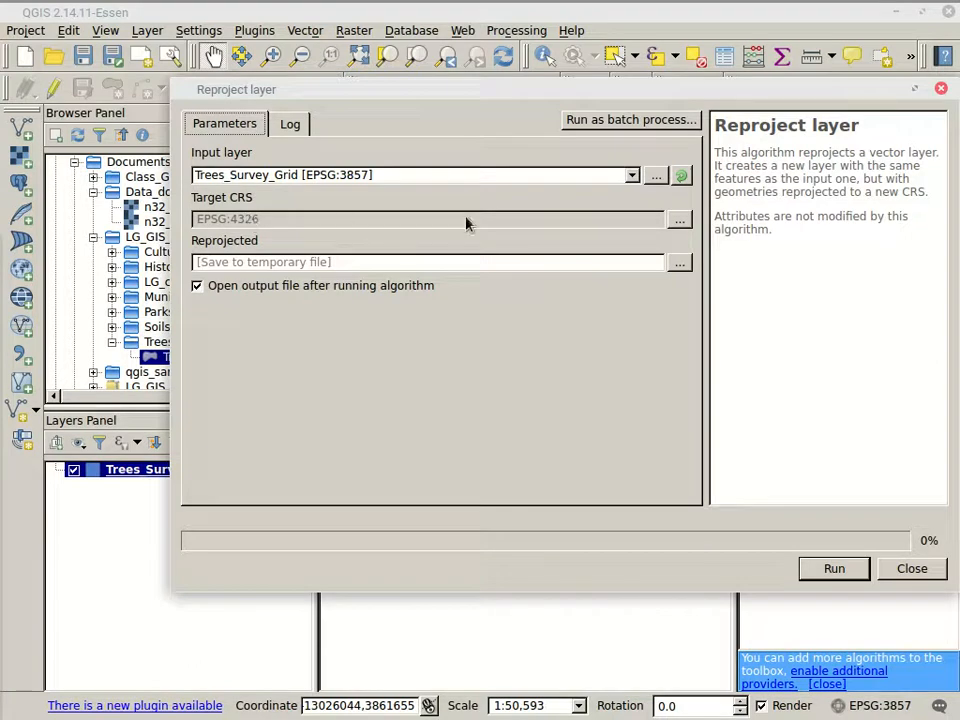
click(676, 220)
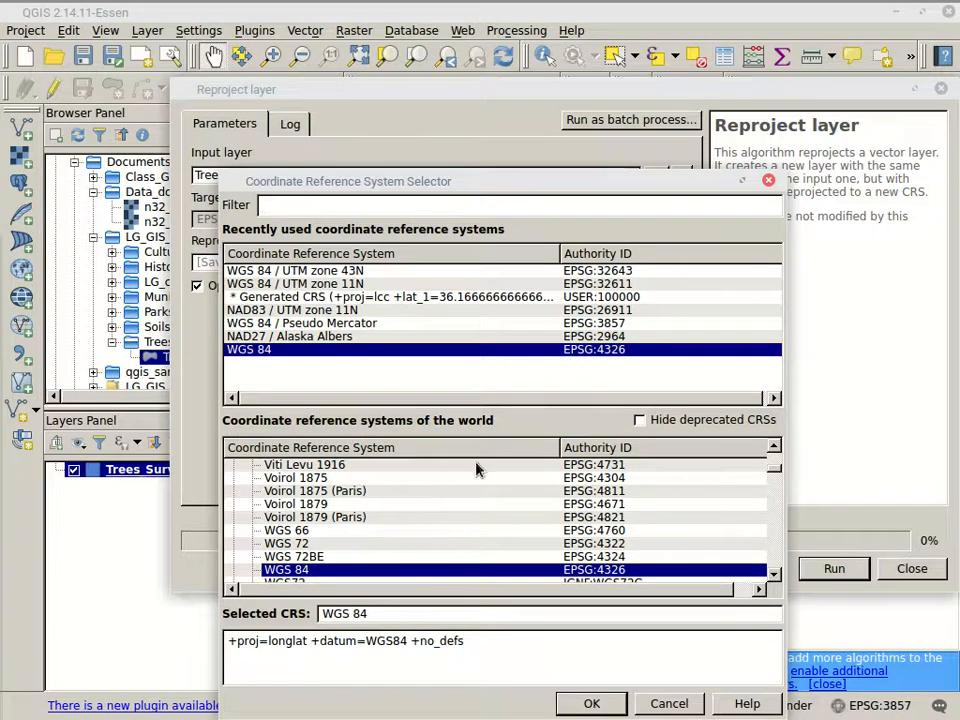
scroll(430, 497, down, 3)
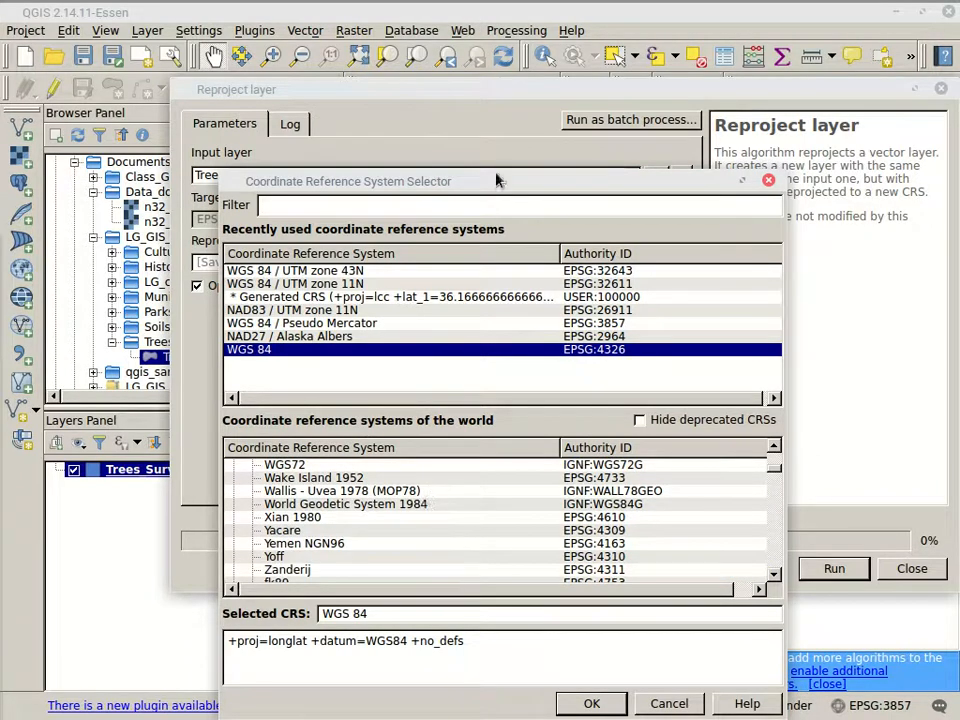
drag(496, 181, 391, 63)
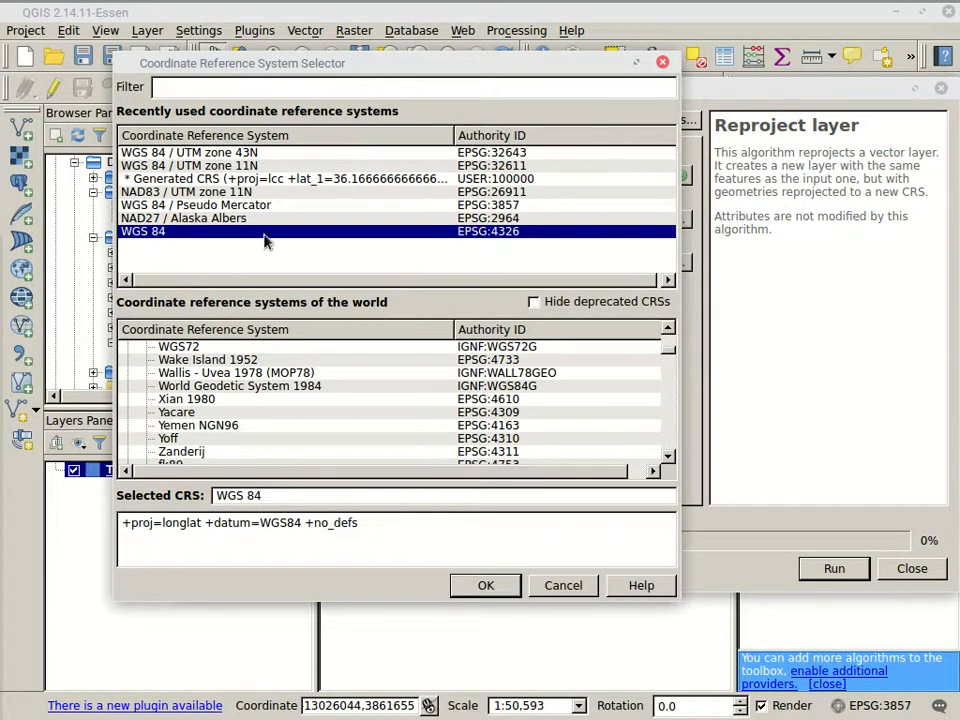
click(190, 167)
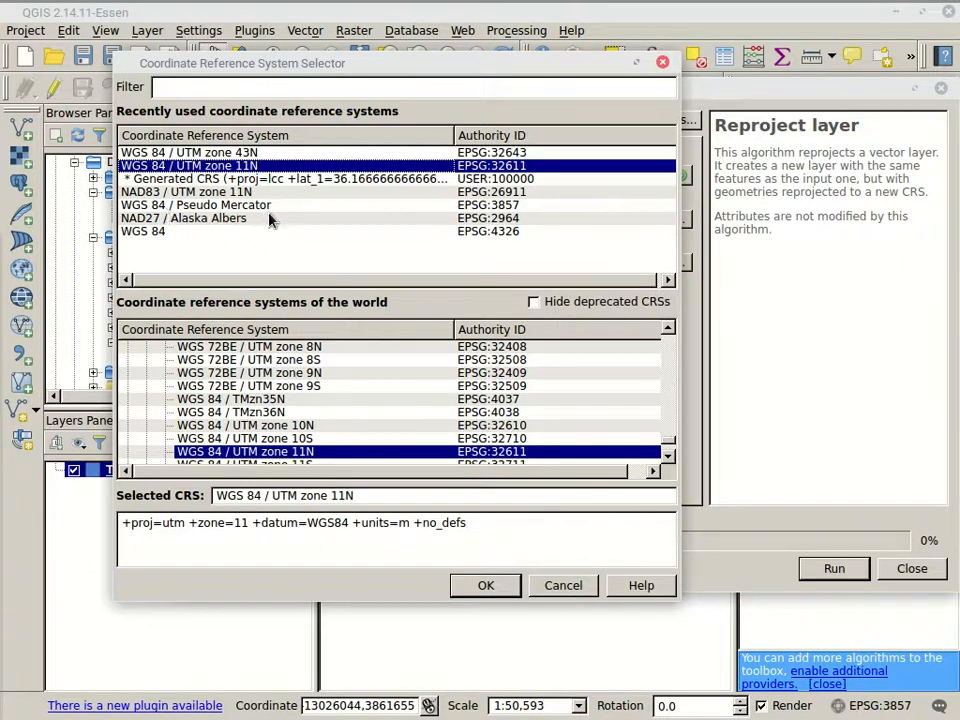
click(181, 231)
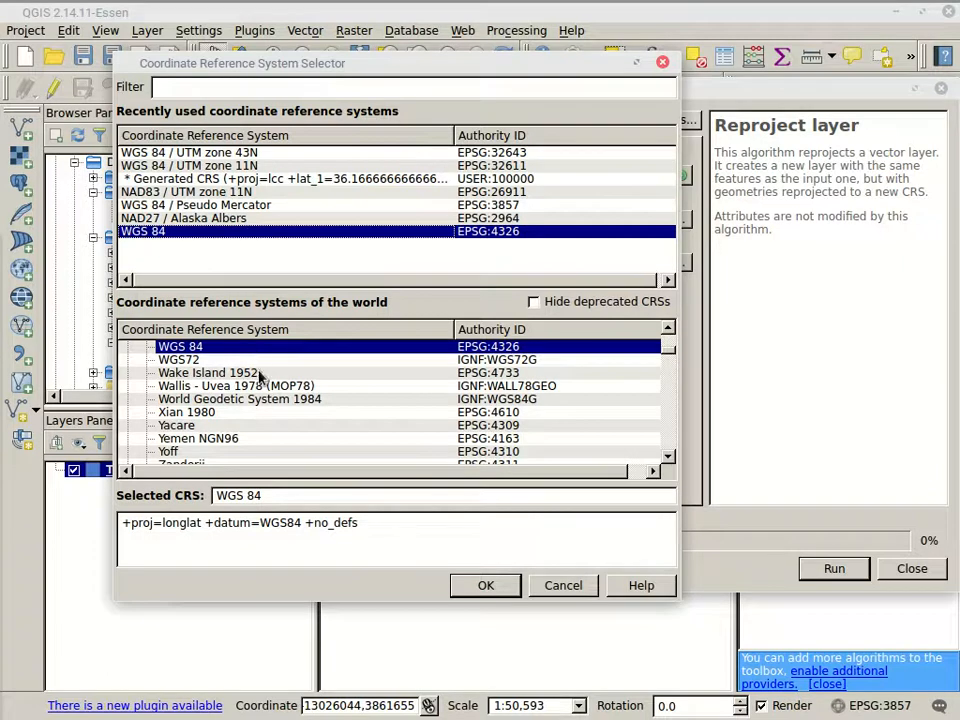
click(486, 585)
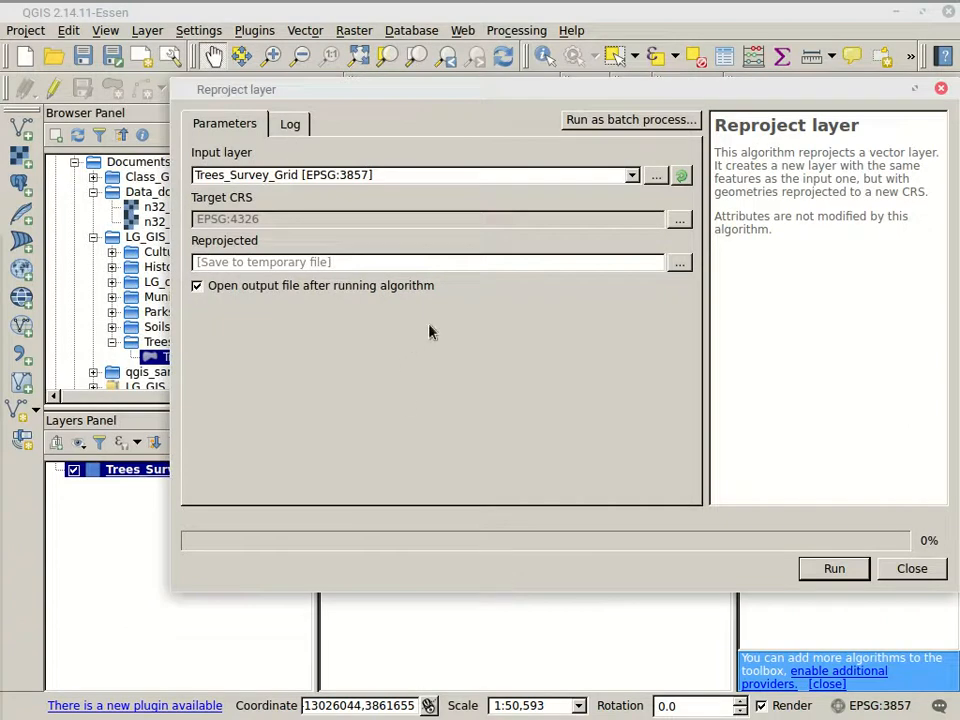
Choose saving the reprojected output to a file and create a SURV_GRID_WGS84 folder inside LG_GIS_Resources
click(687, 267)
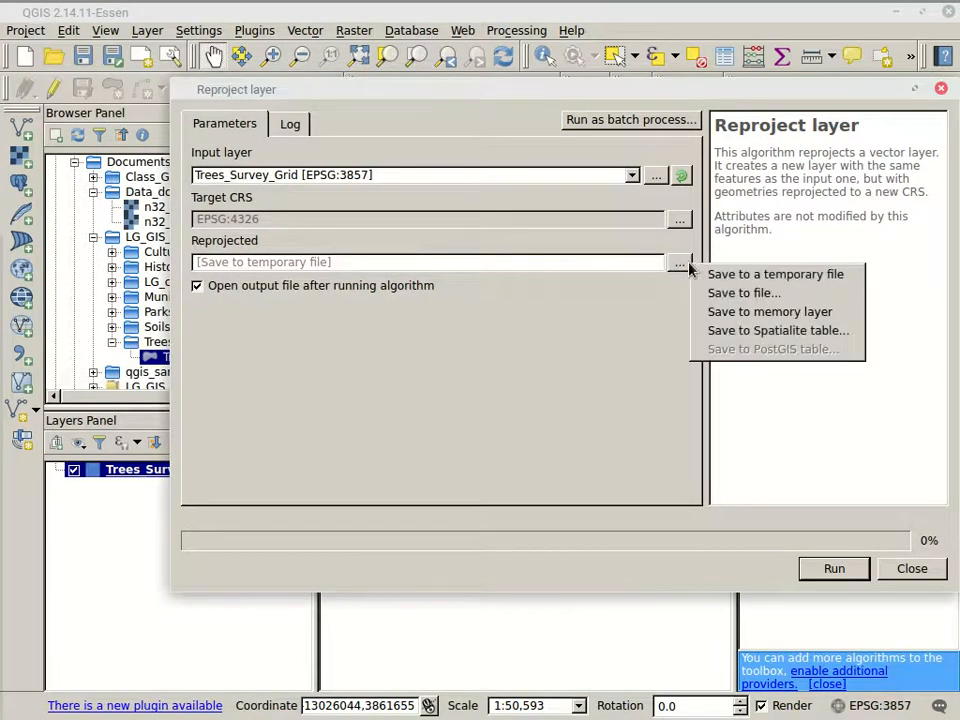
click(714, 304)
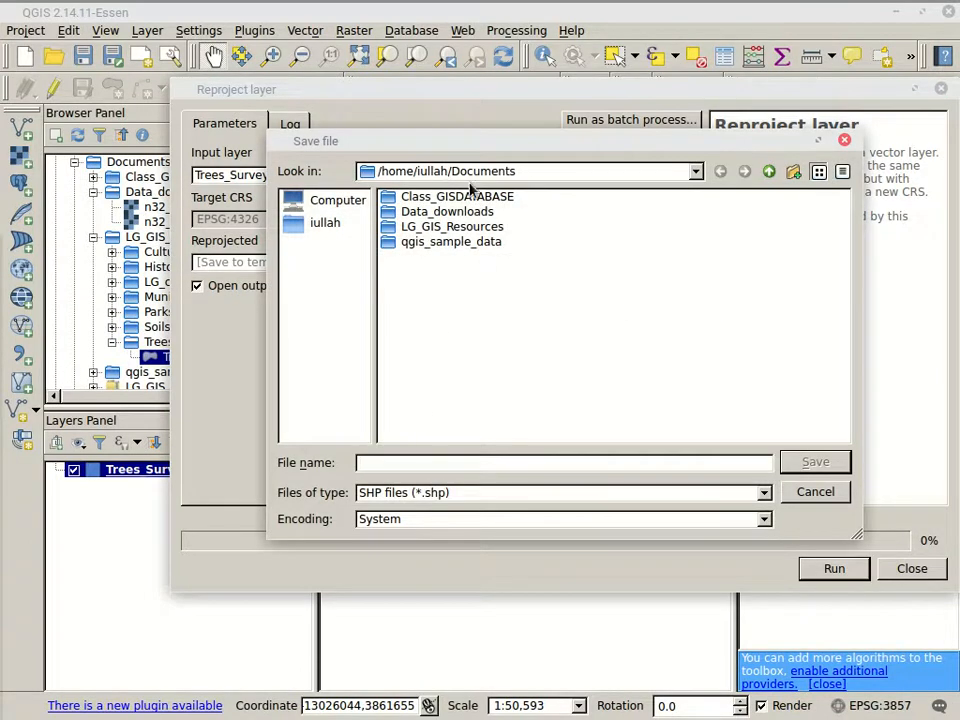
double_click(418, 230)
click(420, 227)
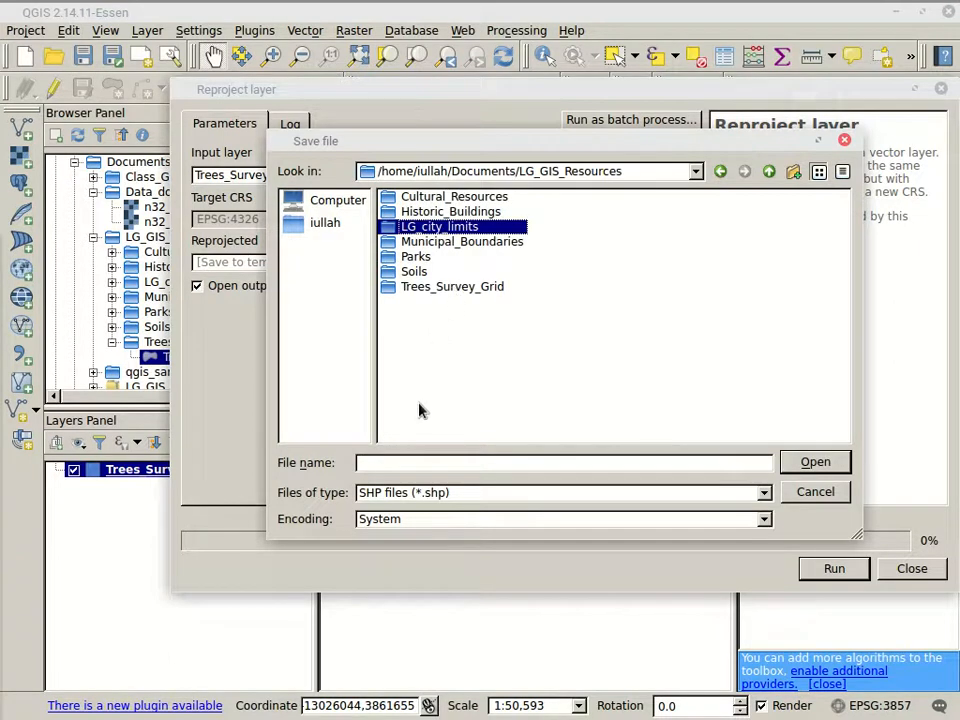
click(797, 175)
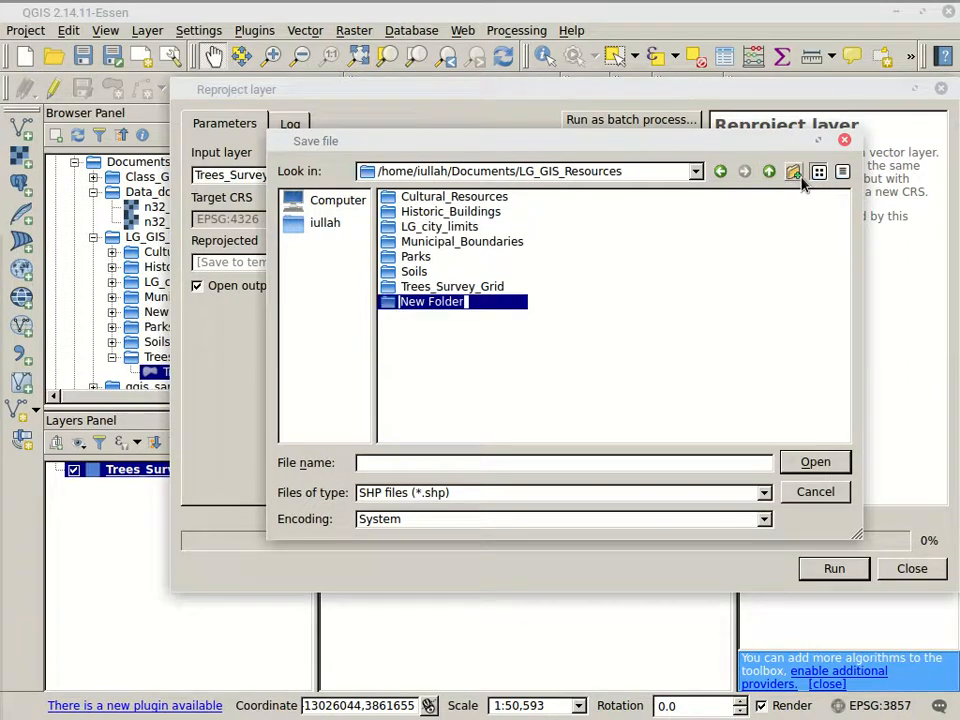
text(SURV_G)
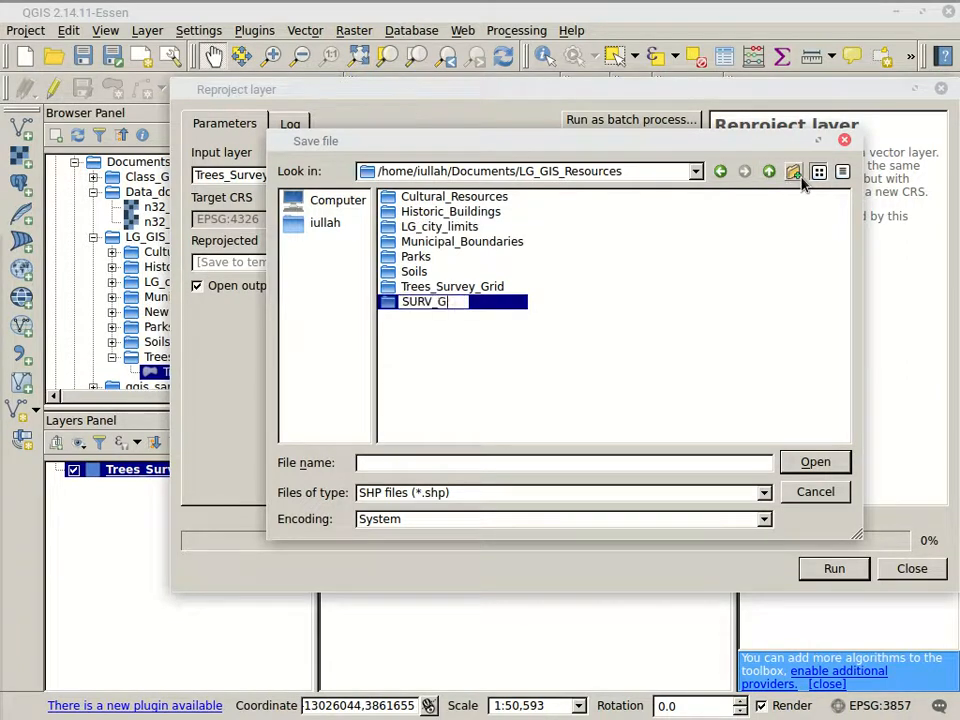
text(RID_)
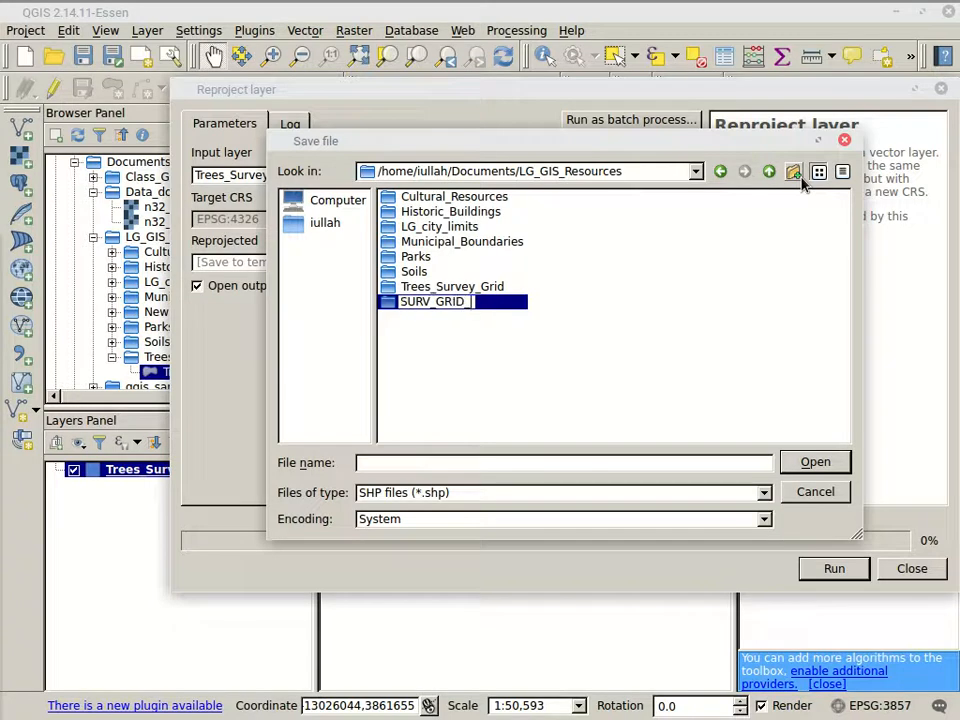
text(WGS84)
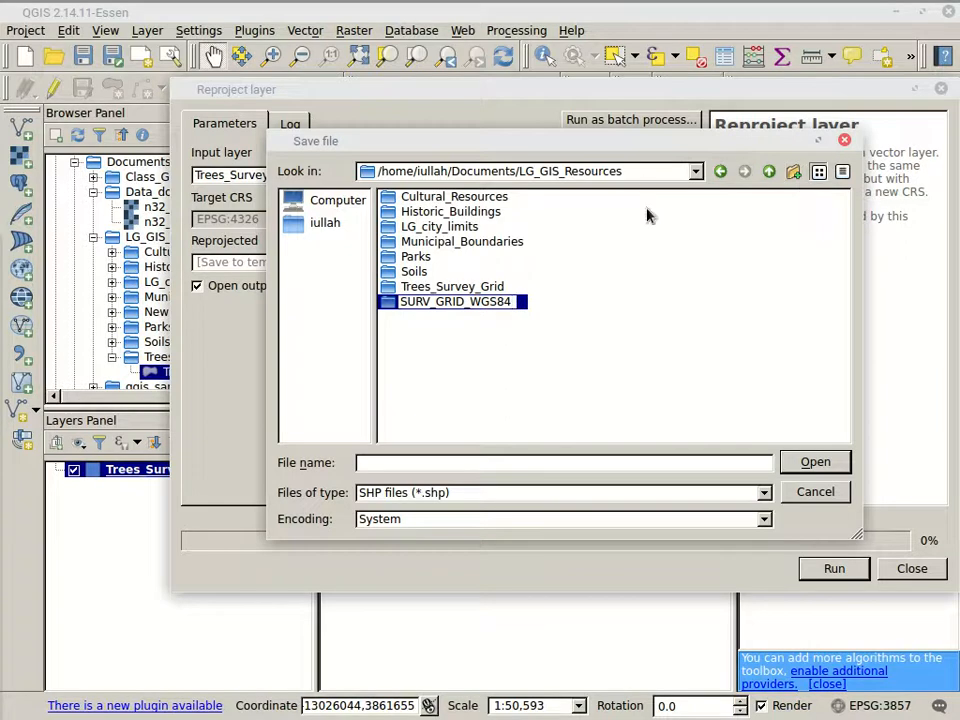
click(612, 307)
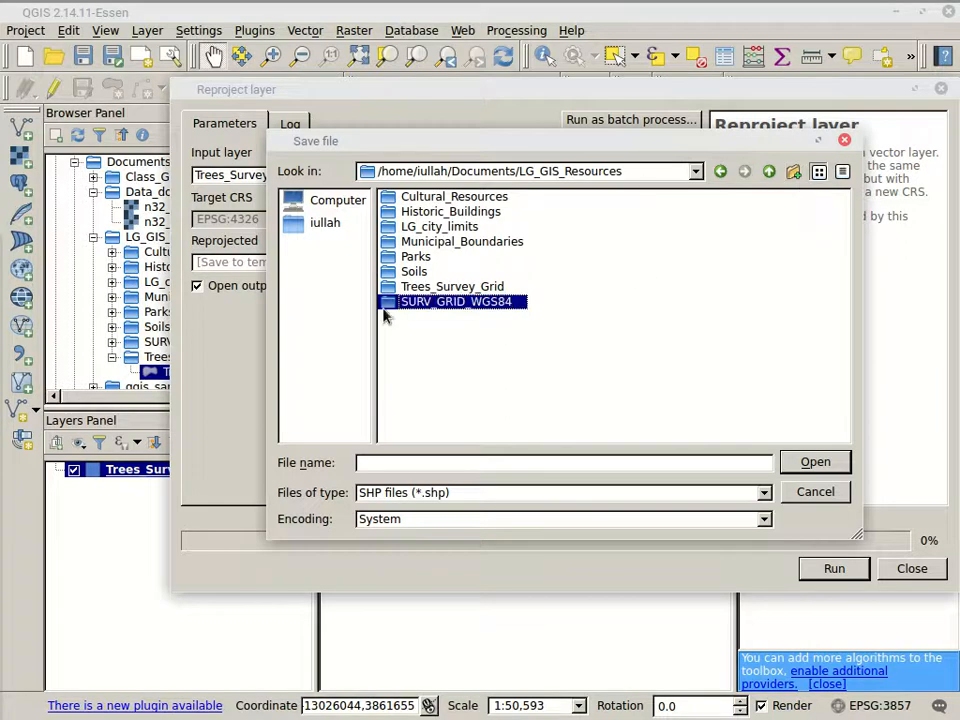
Save the output as SURV_GRID_WGS84 in the SURV_GRID_WGS84 folder and run the reprojection
double_click(384, 308)
click(426, 461)
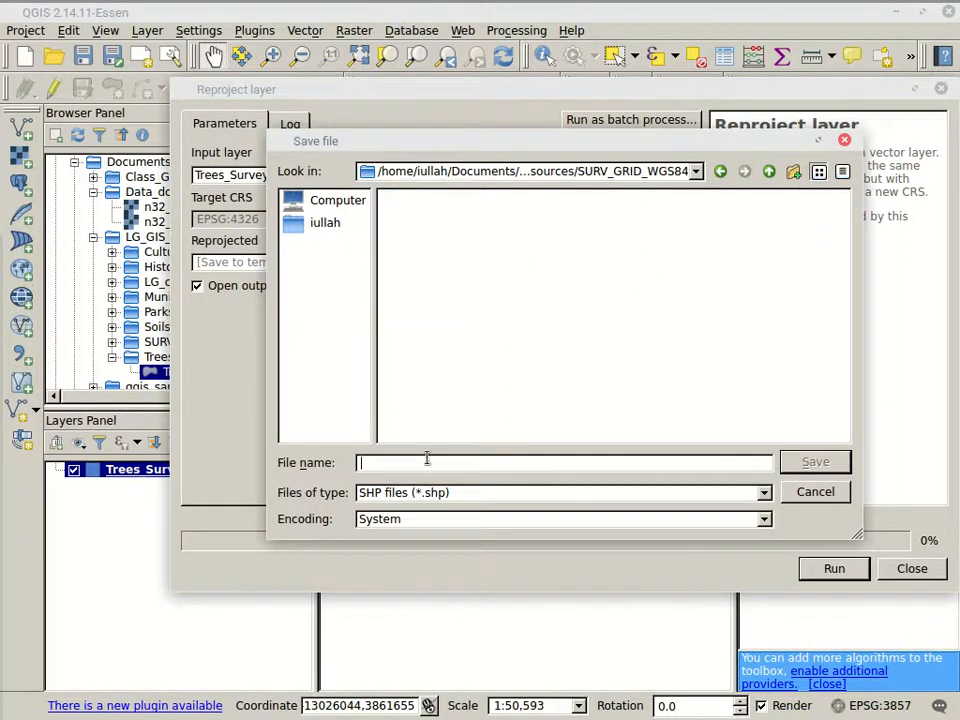
text(SURV_)
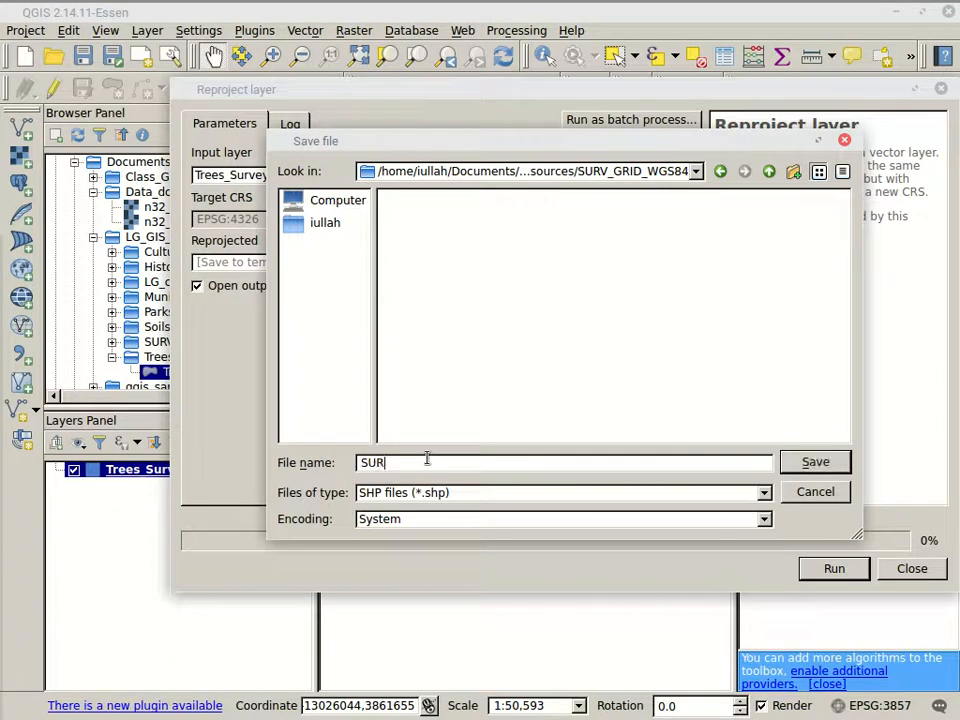
text(GRID_Q)
key(BackSpace)
text(WGS84)
click(813, 463)
click(831, 569)
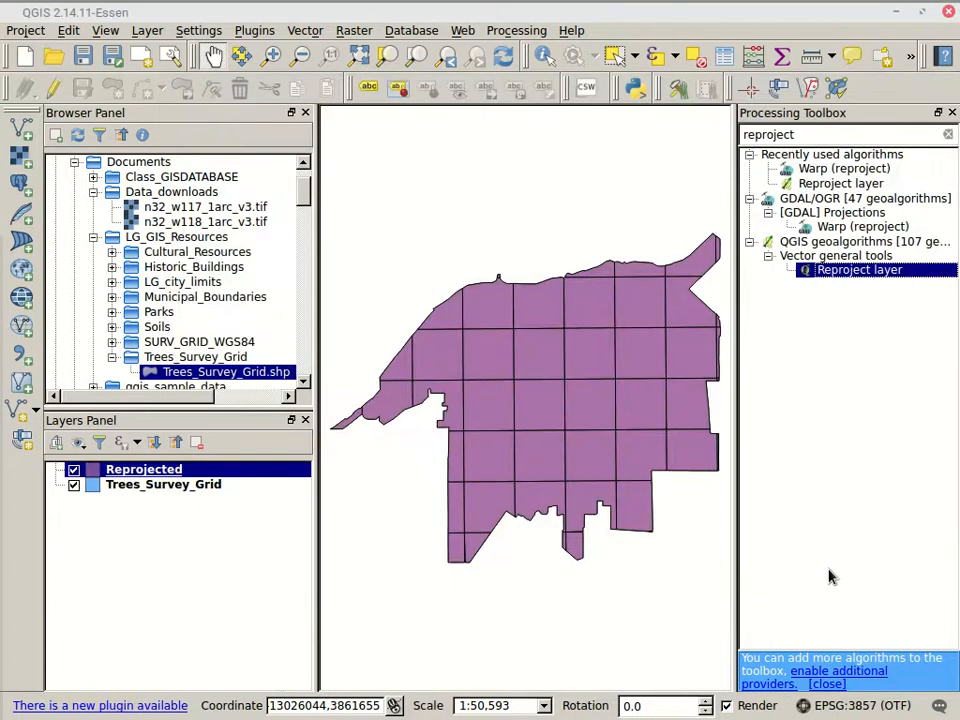
Switch to the File Manager and examine the shapefile components in Documents/LG_GIS_Resources/Trees_Survey_Grid
click(343, 11)
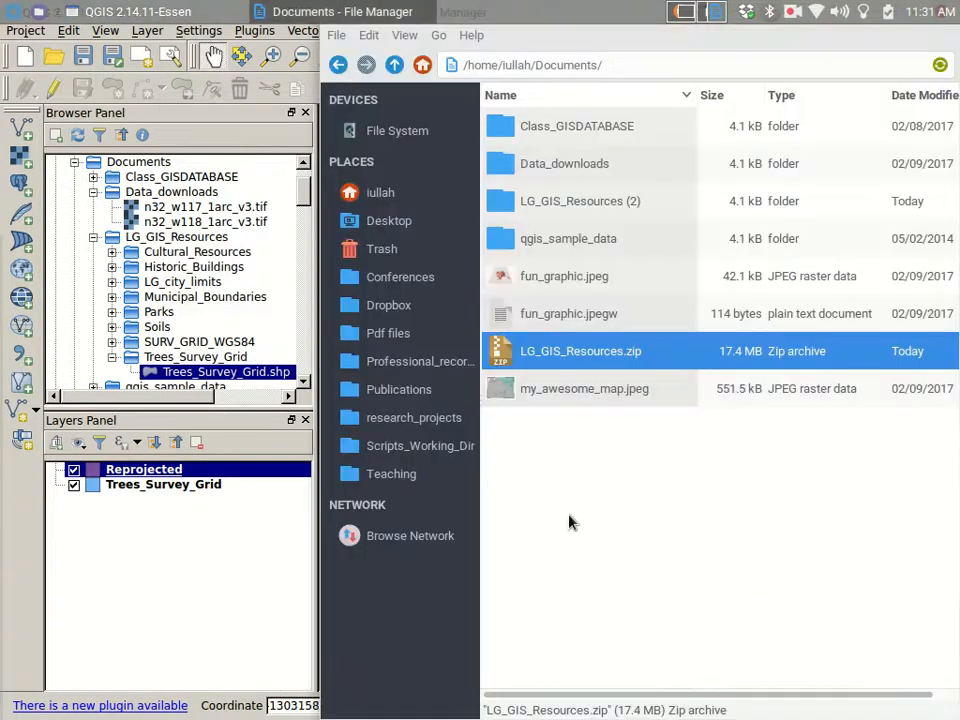
click(604, 570)
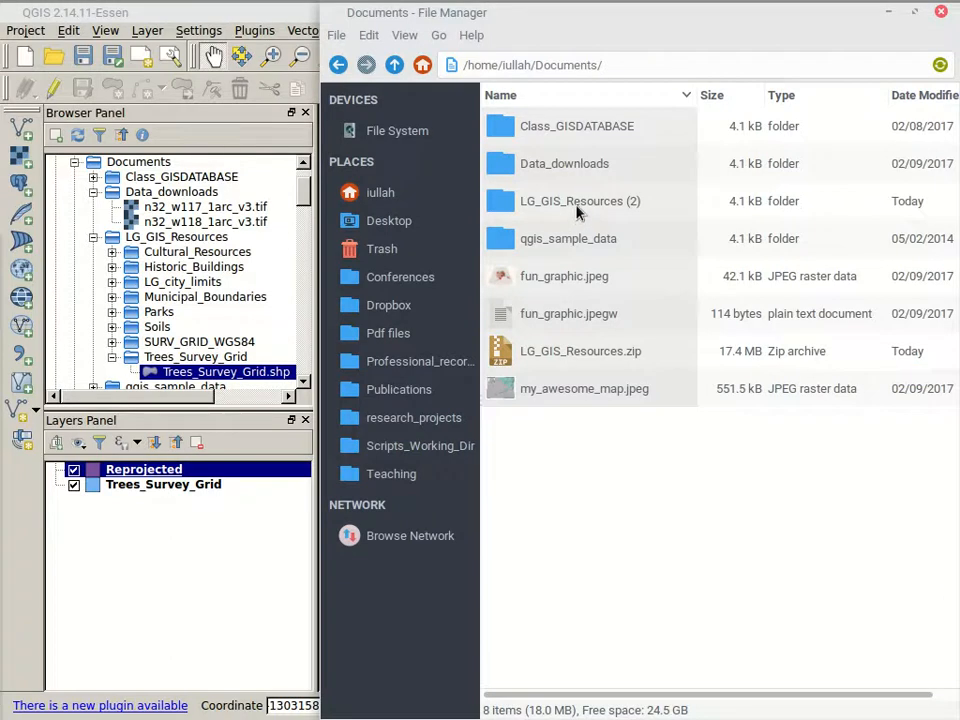
double_click(577, 205)
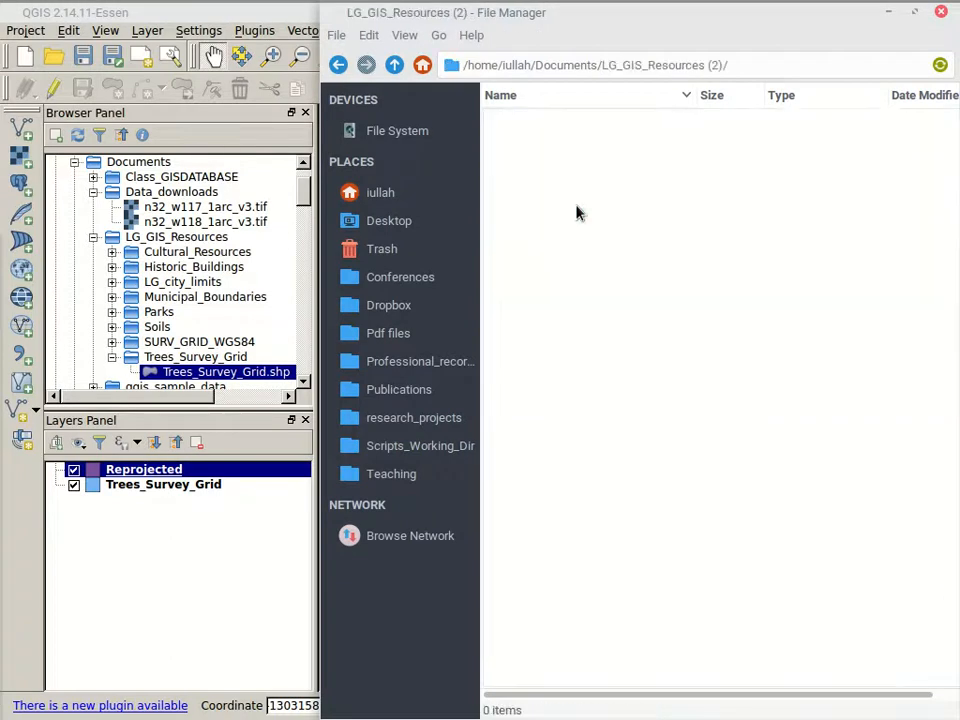
click(394, 64)
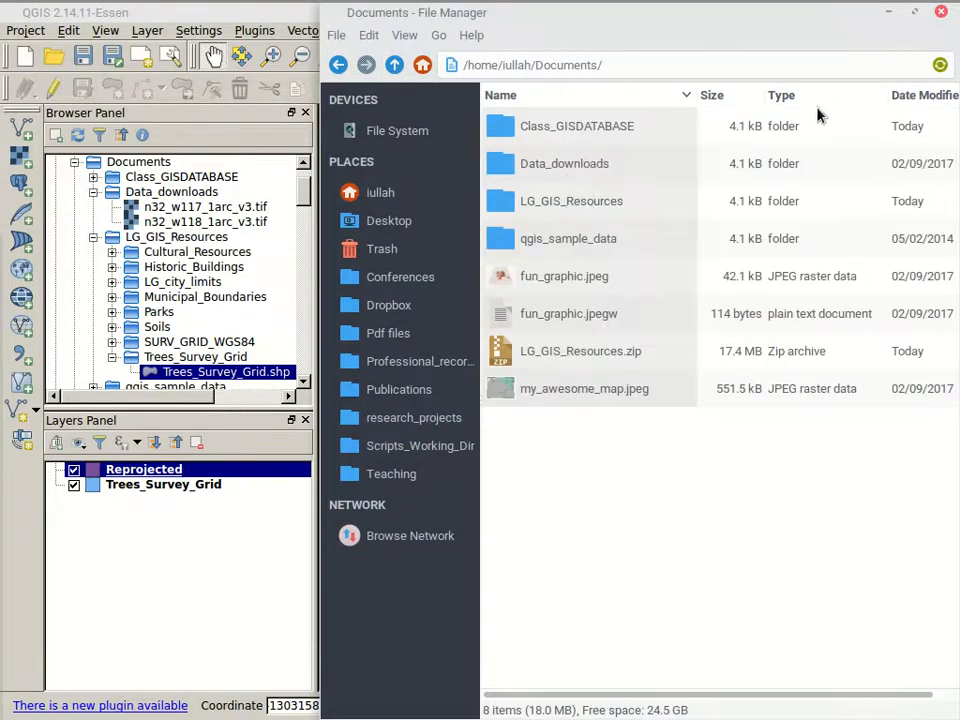
double_click(604, 204)
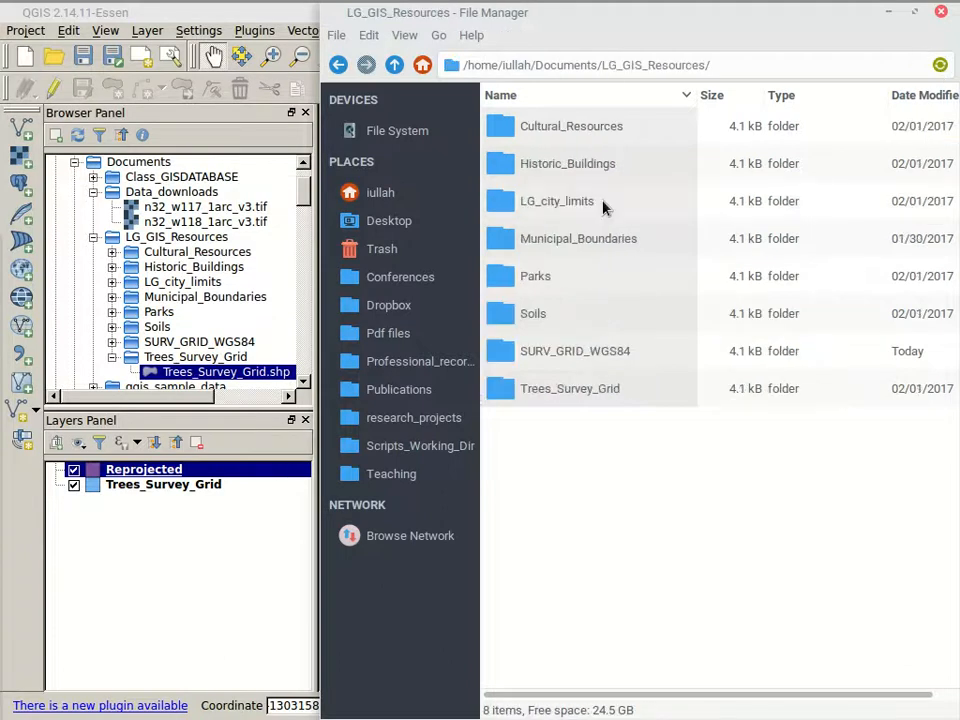
click(567, 393)
double_click(567, 393)
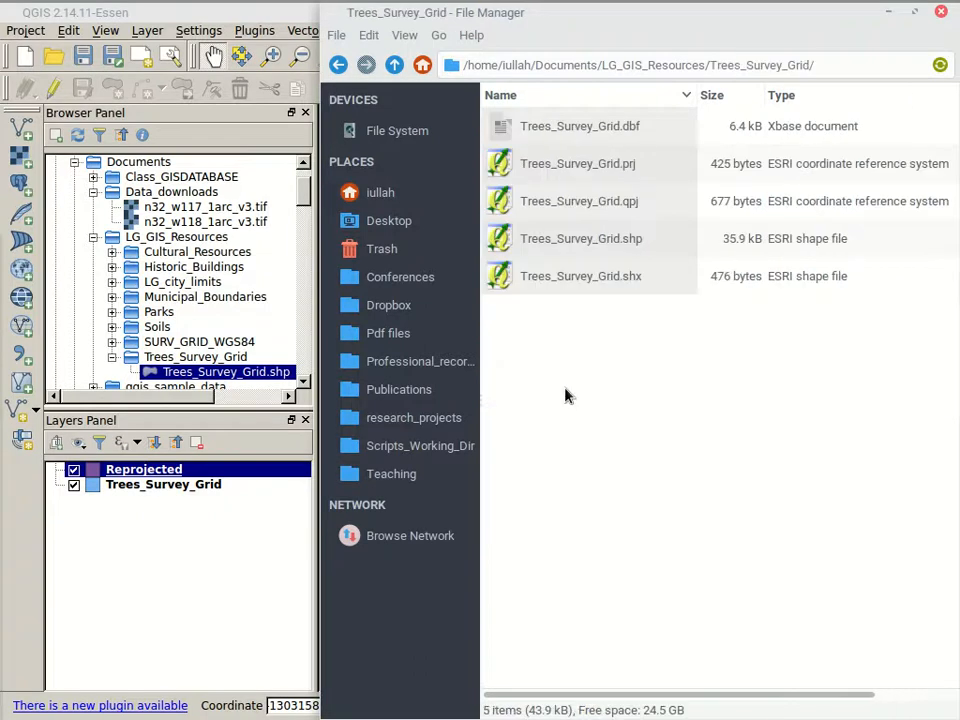
Examine the reprojected shapefile's component files in the SURV_GRID_WGS84 folder of LG_GIS_Resources
click(394, 65)
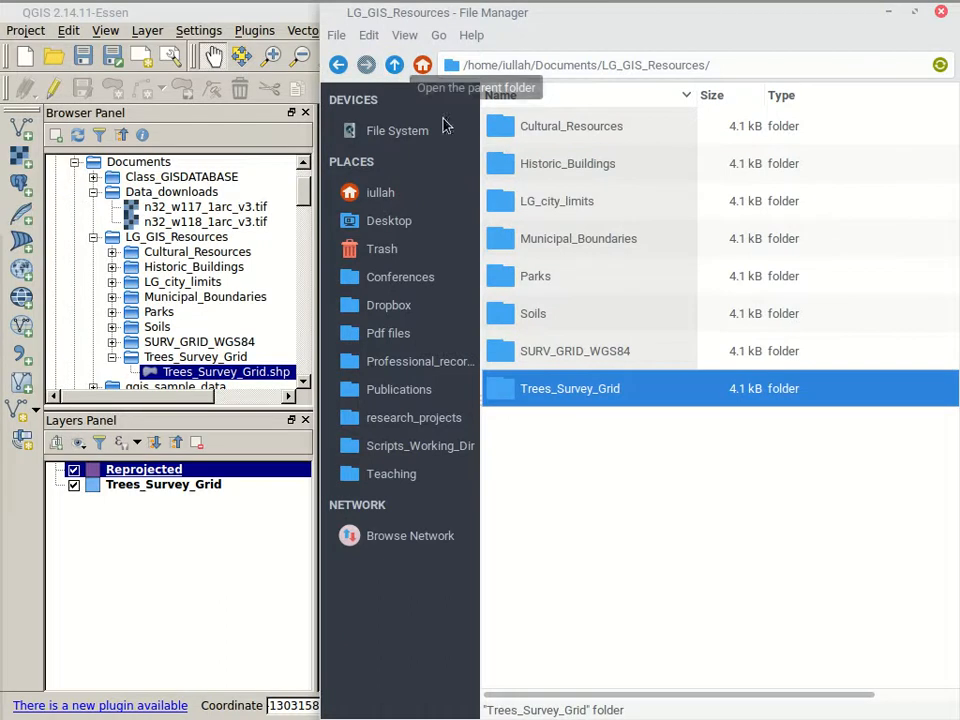
click(559, 348)
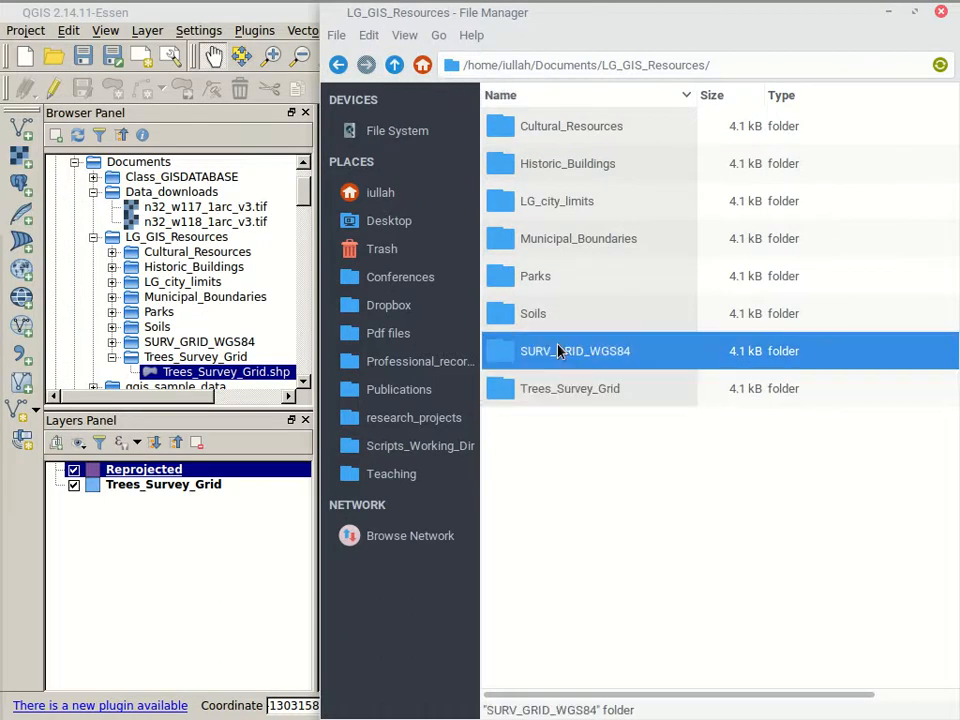
double_click(643, 360)
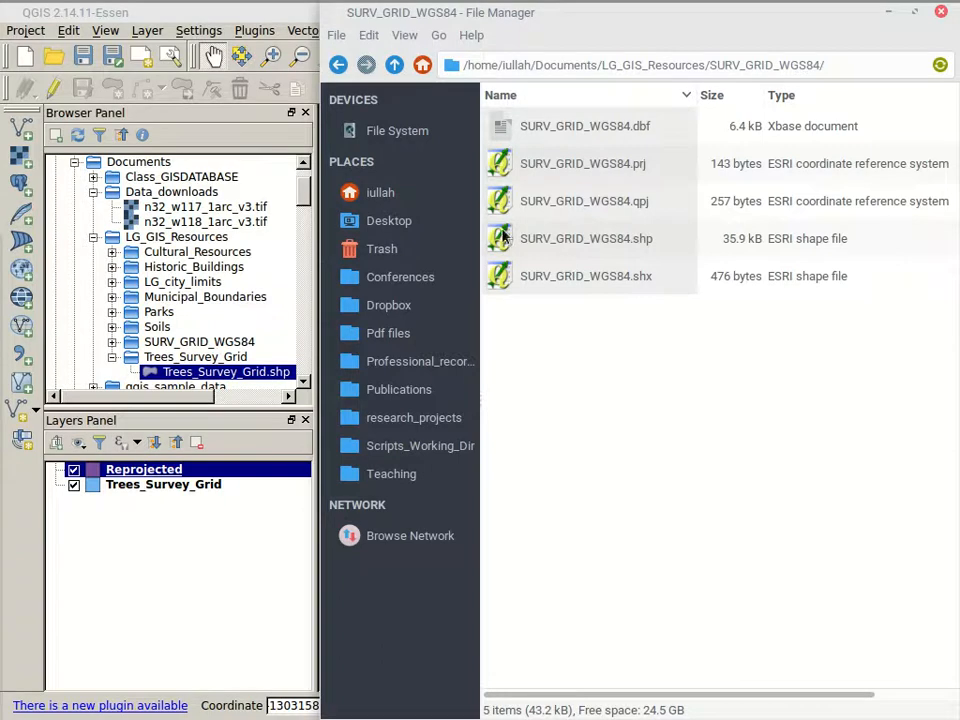
Launch GRASS GIS and start a session in the LATLON_SD location with the PERMANENT mapset
mouse_move(5, 372)
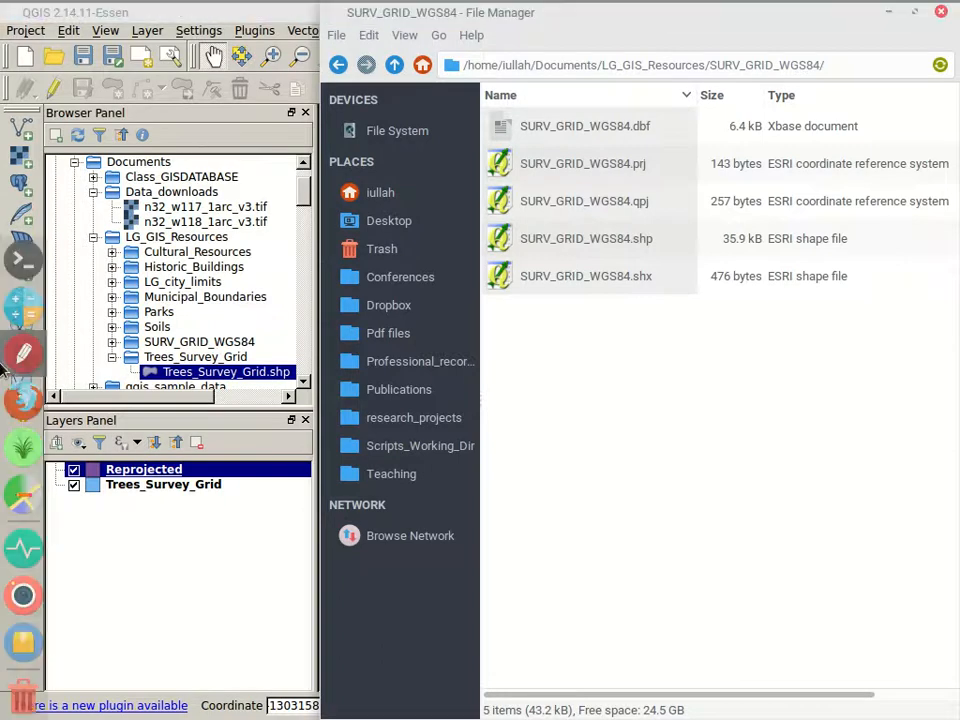
click(10, 458)
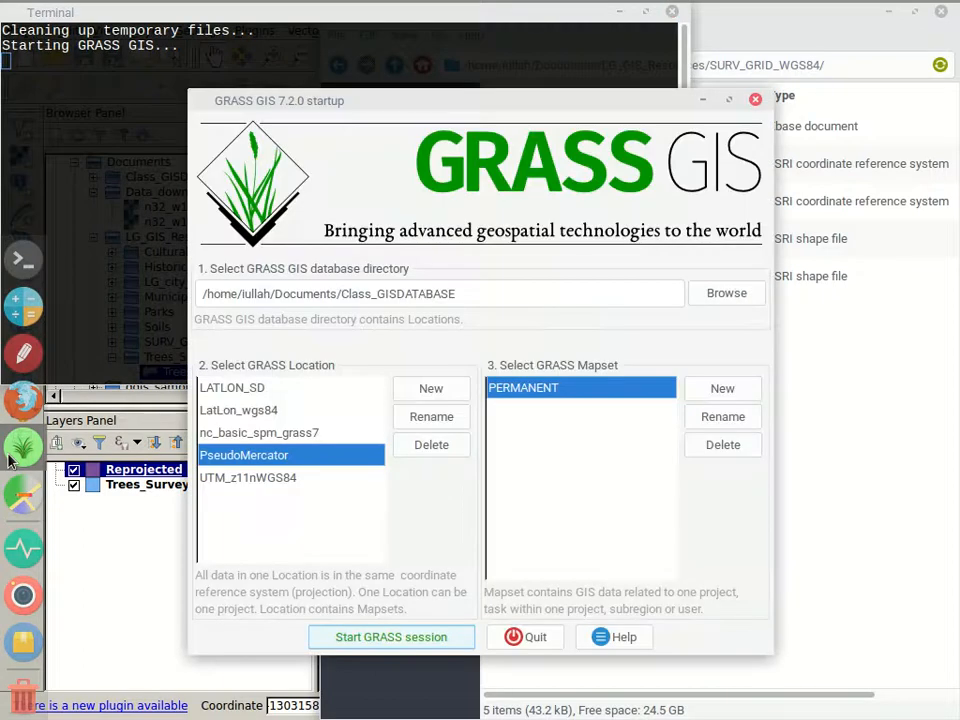
click(268, 389)
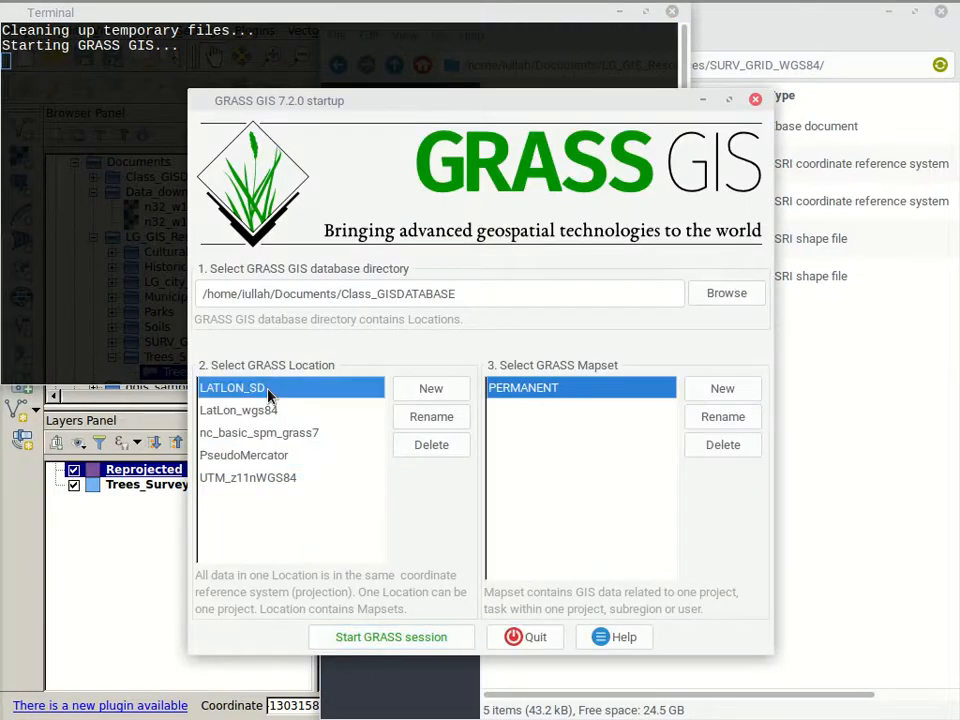
click(429, 636)
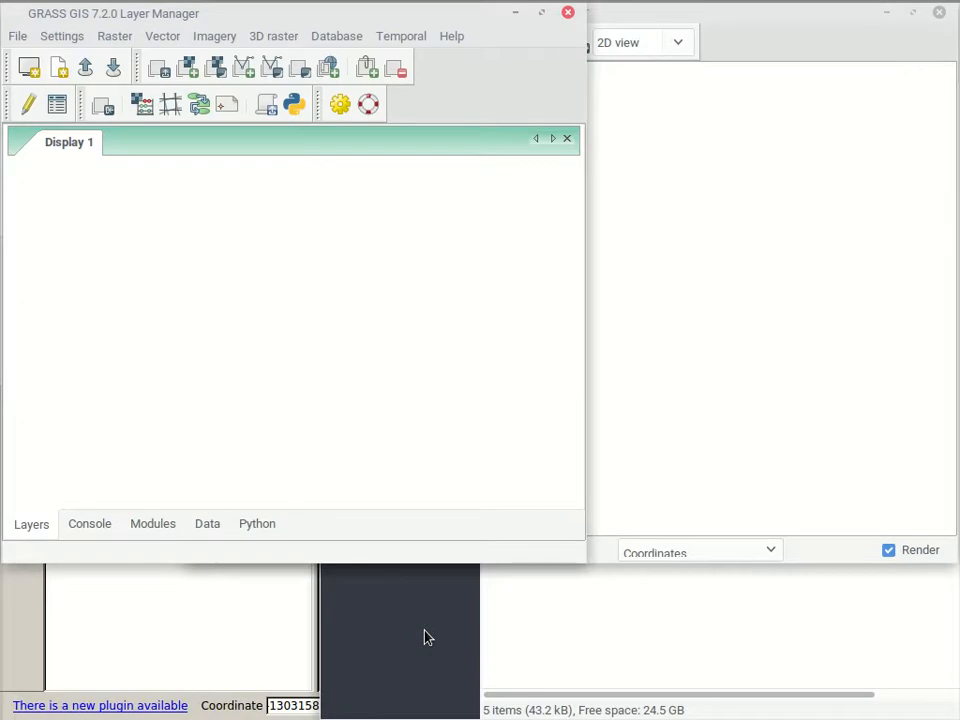
Start a common-format vector import and choose SURV_GRID_WGS84.shp from Documents/LG_GIS_Resources/SURV_GRID_WGS84 as the source file
click(20, 40)
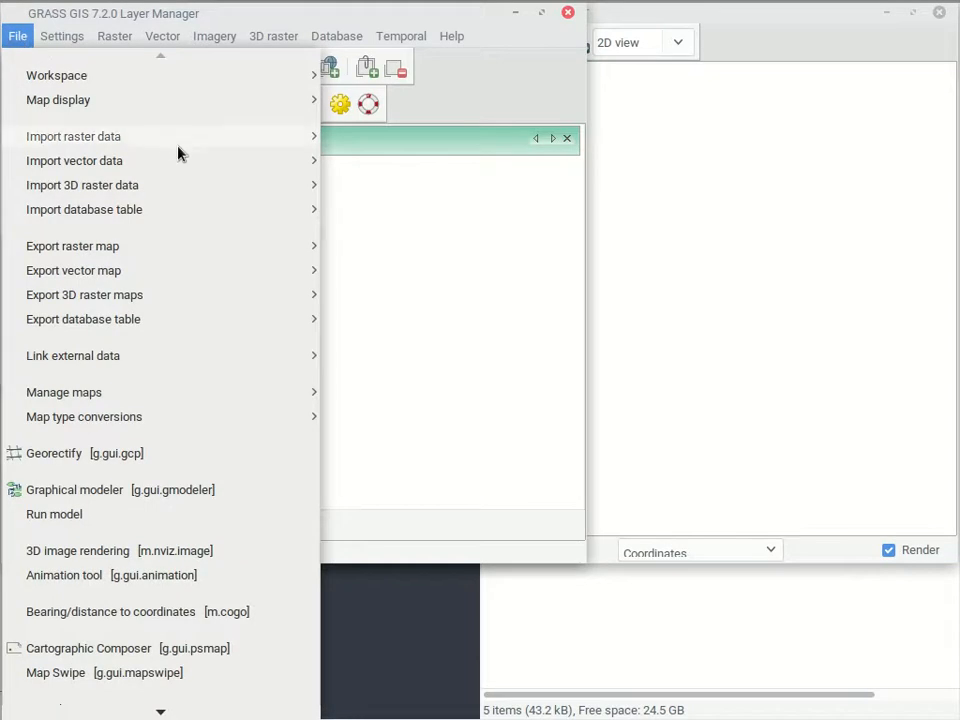
mouse_move(154, 172)
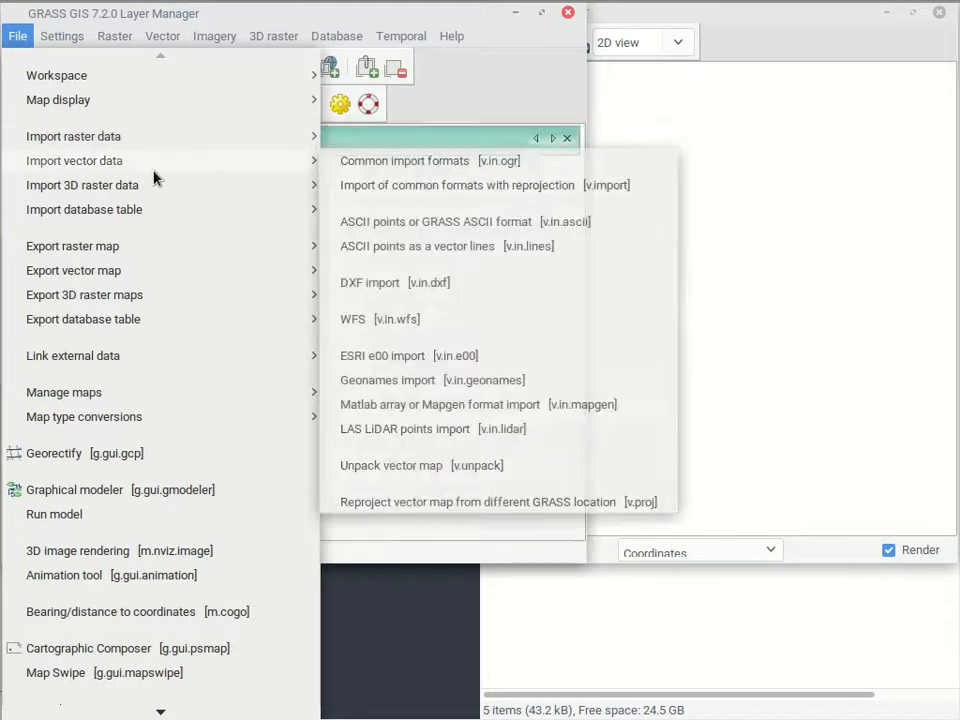
click(351, 170)
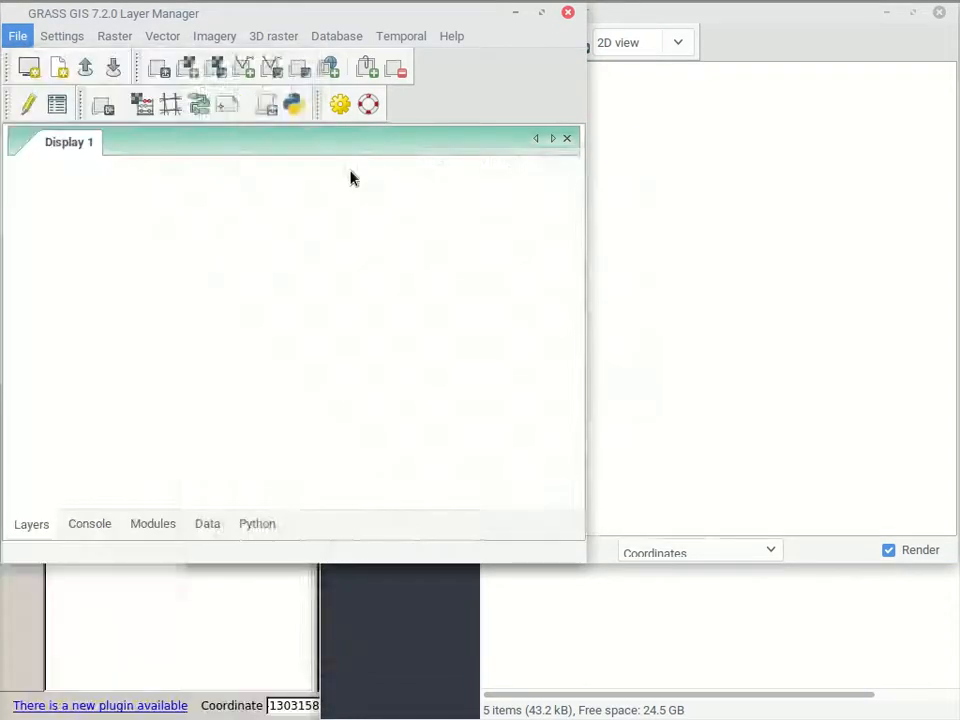
click(710, 217)
double_click(316, 266)
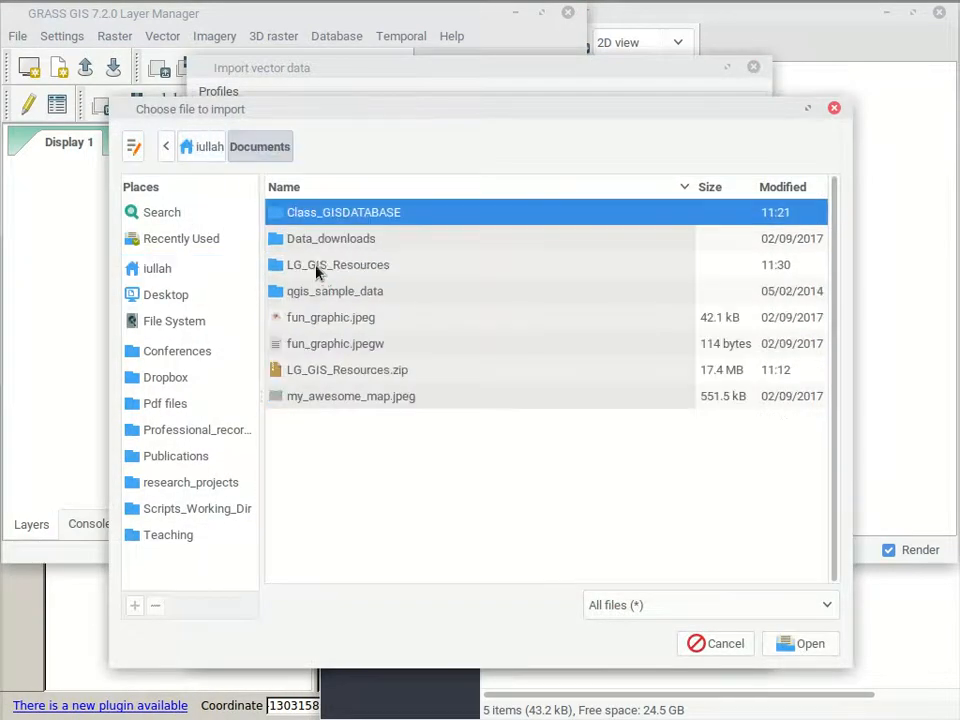
click(360, 272)
double_click(360, 272)
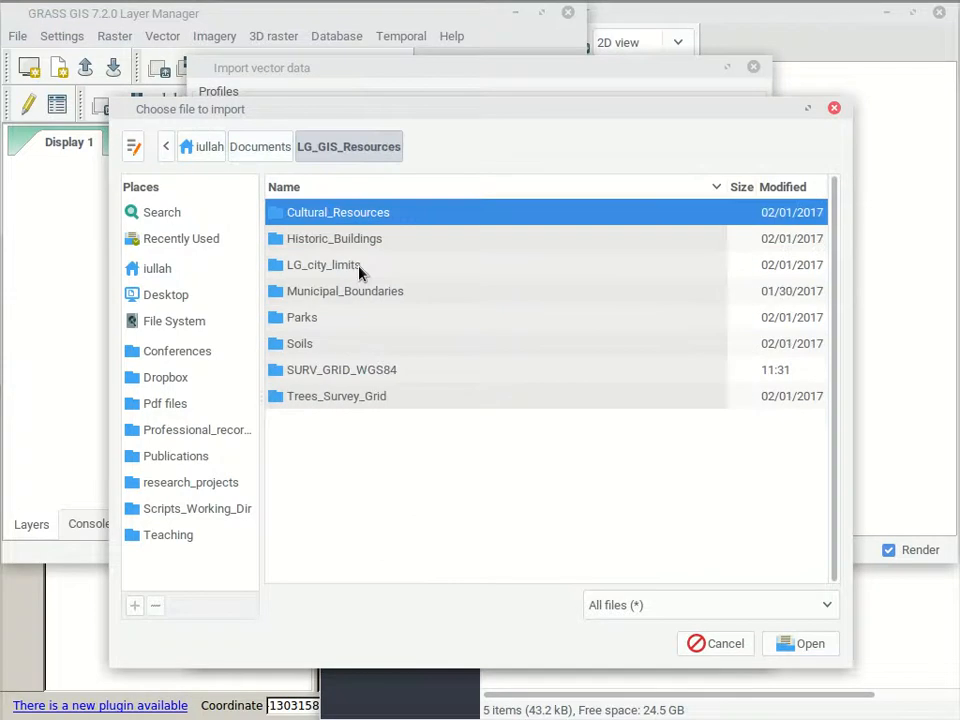
double_click(326, 372)
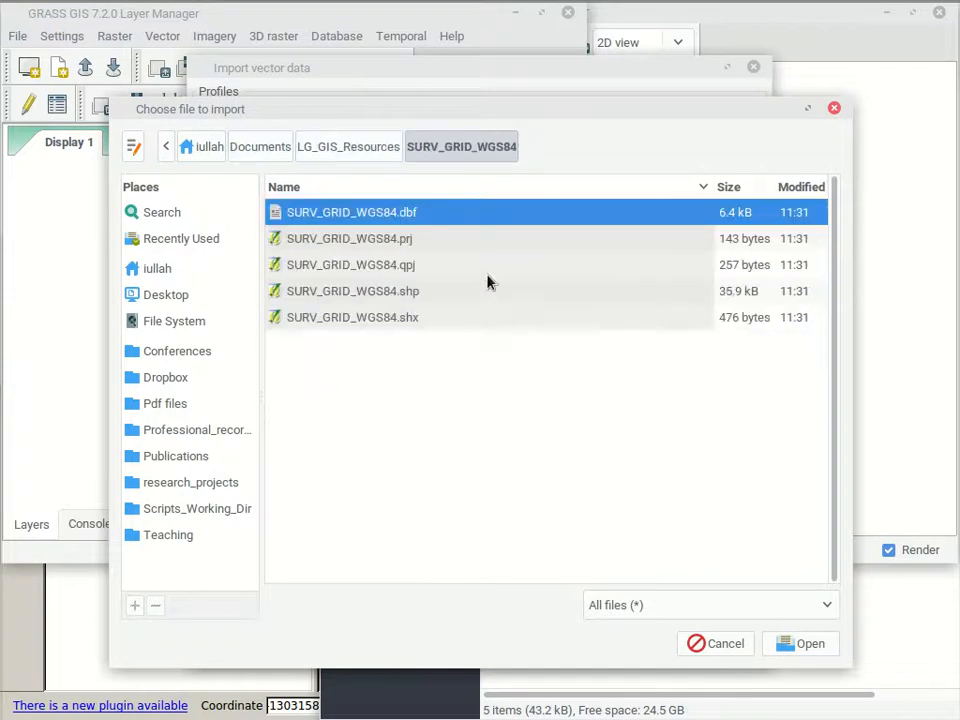
click(406, 292)
click(811, 648)
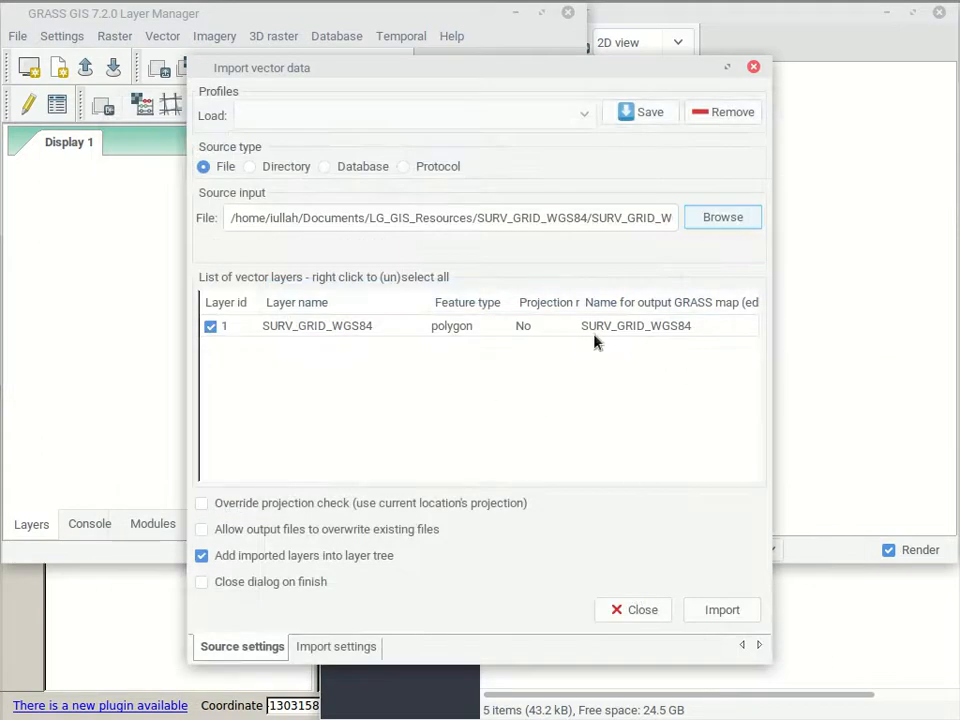
Import the SURV_GRID_WGS84 layer with reprojection to the current location and close the import dialog
click(730, 607)
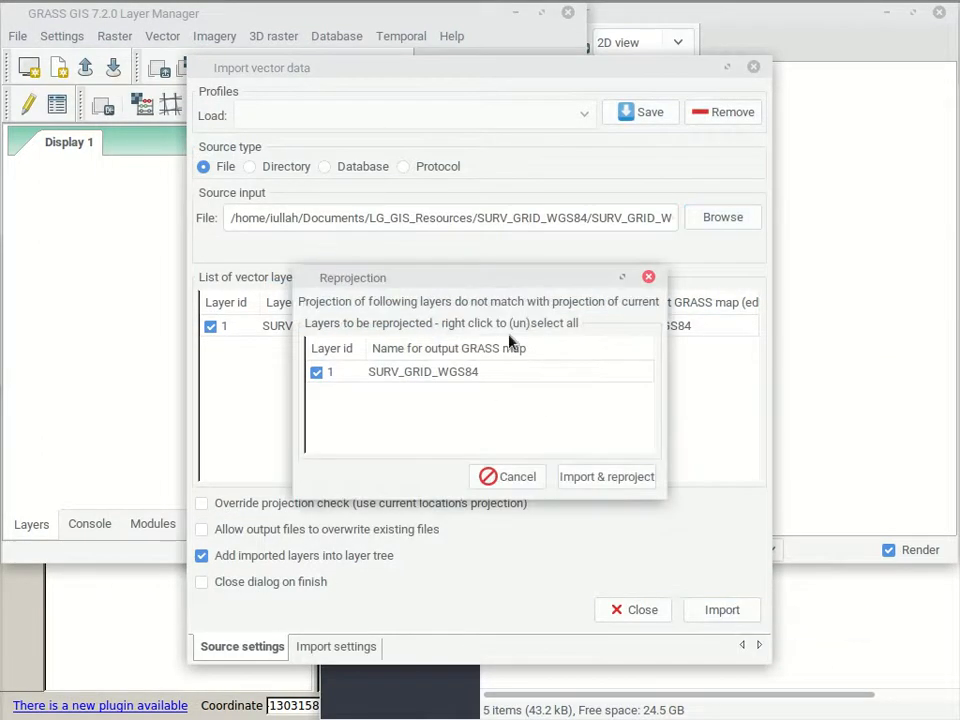
click(604, 482)
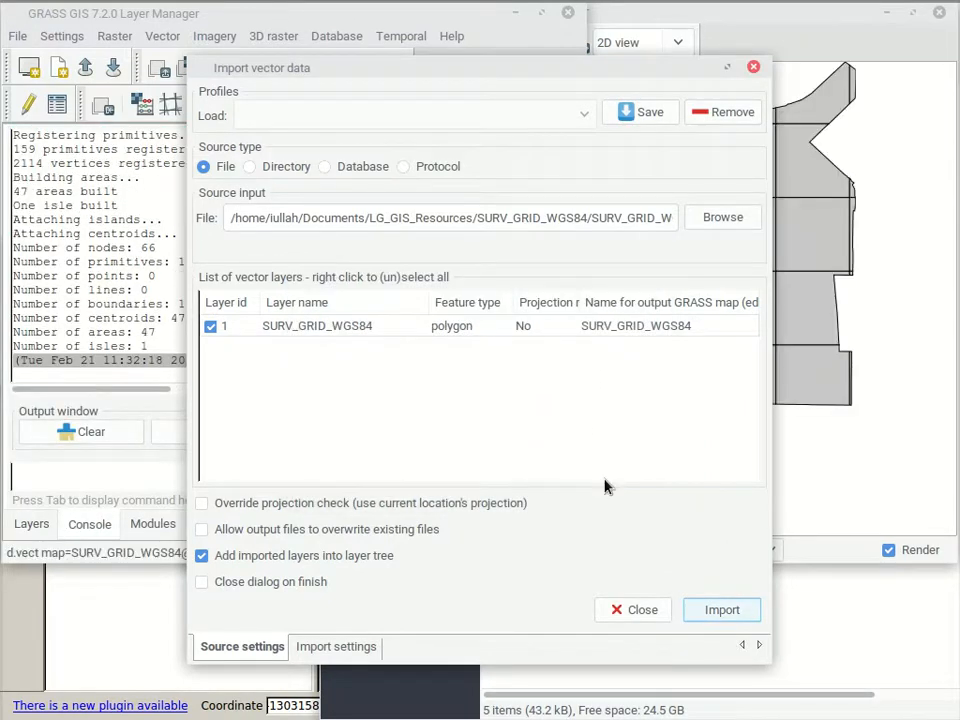
click(622, 609)
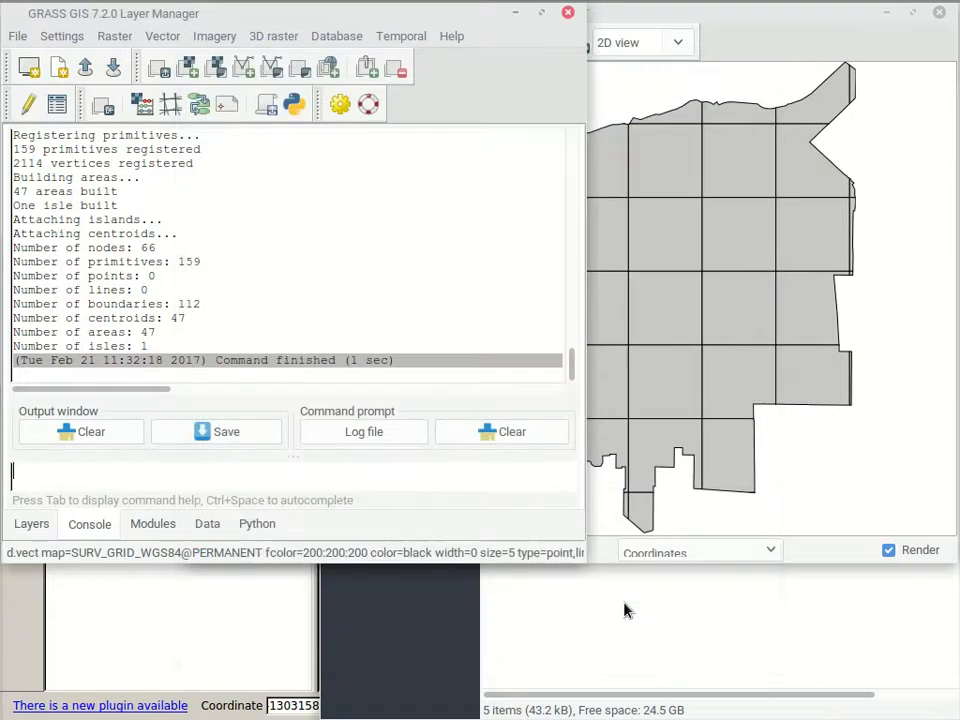
Add the Historic_Buildings vector map from the PERMANENT mapset above the survey grid and bring the map display to the front
click(31, 523)
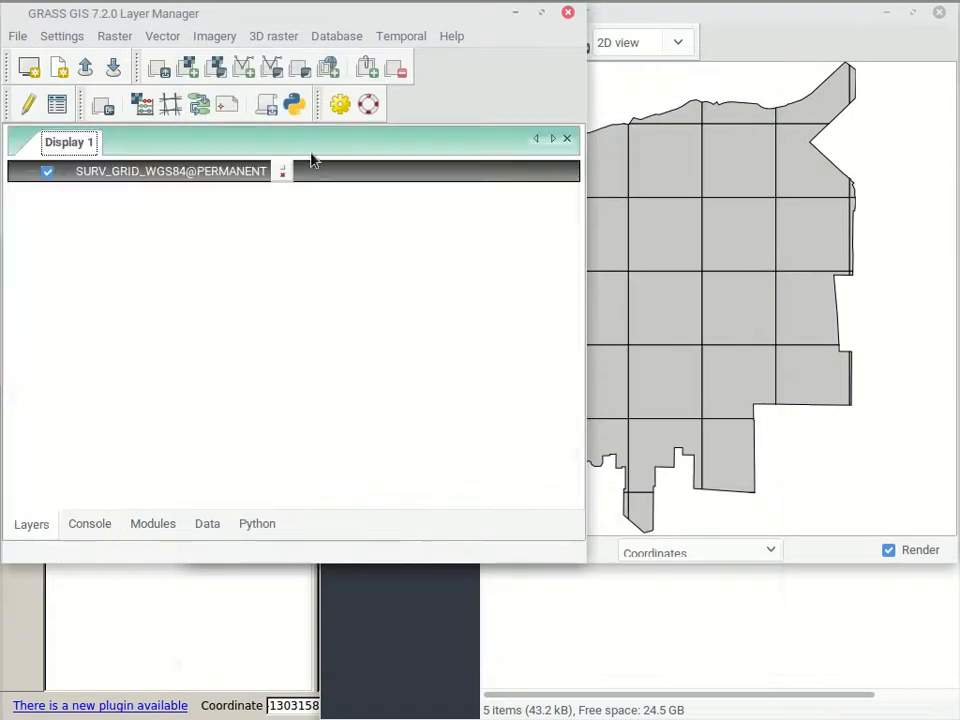
click(240, 74)
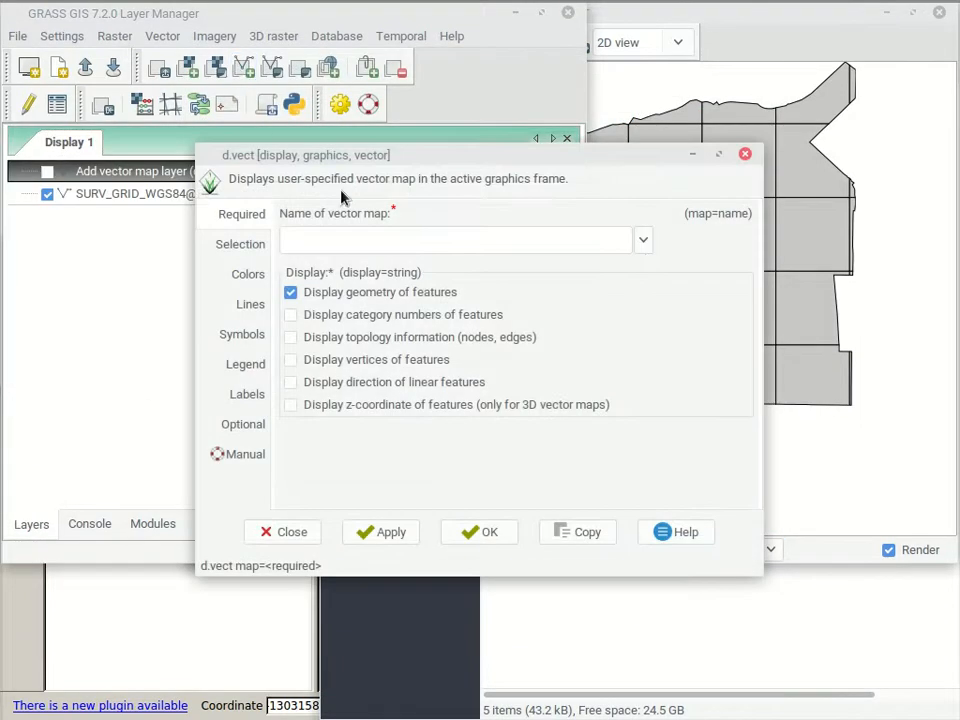
click(643, 240)
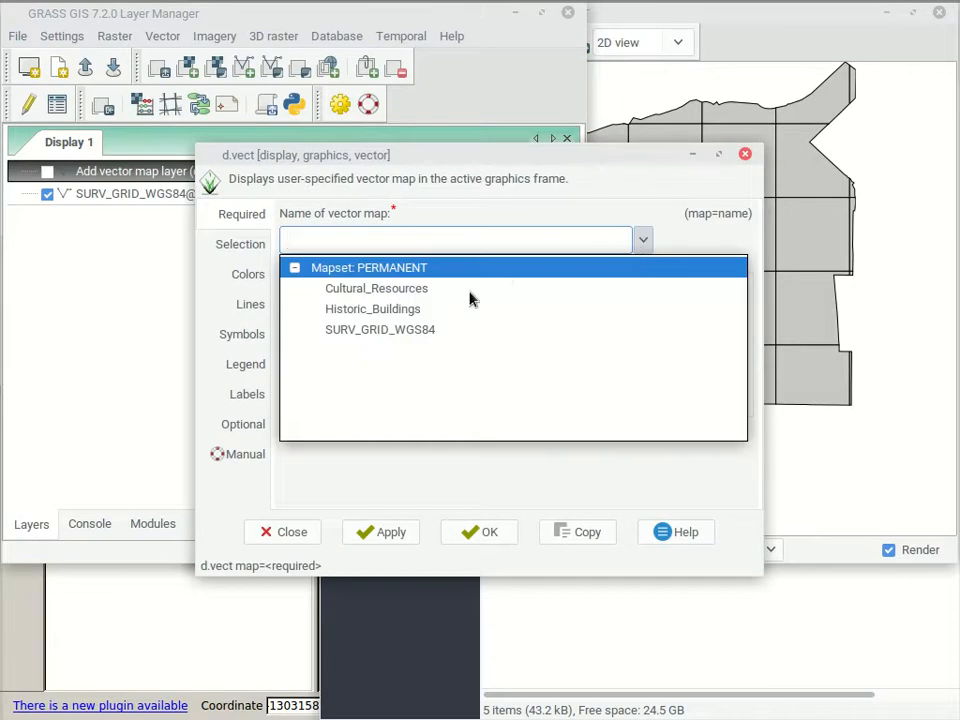
click(405, 307)
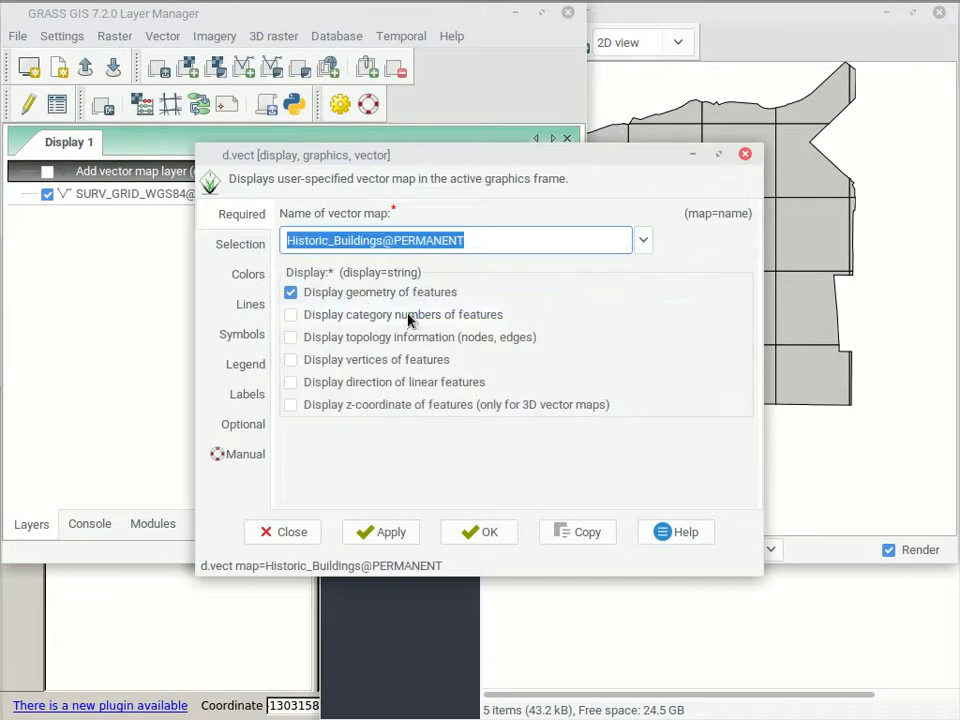
click(503, 535)
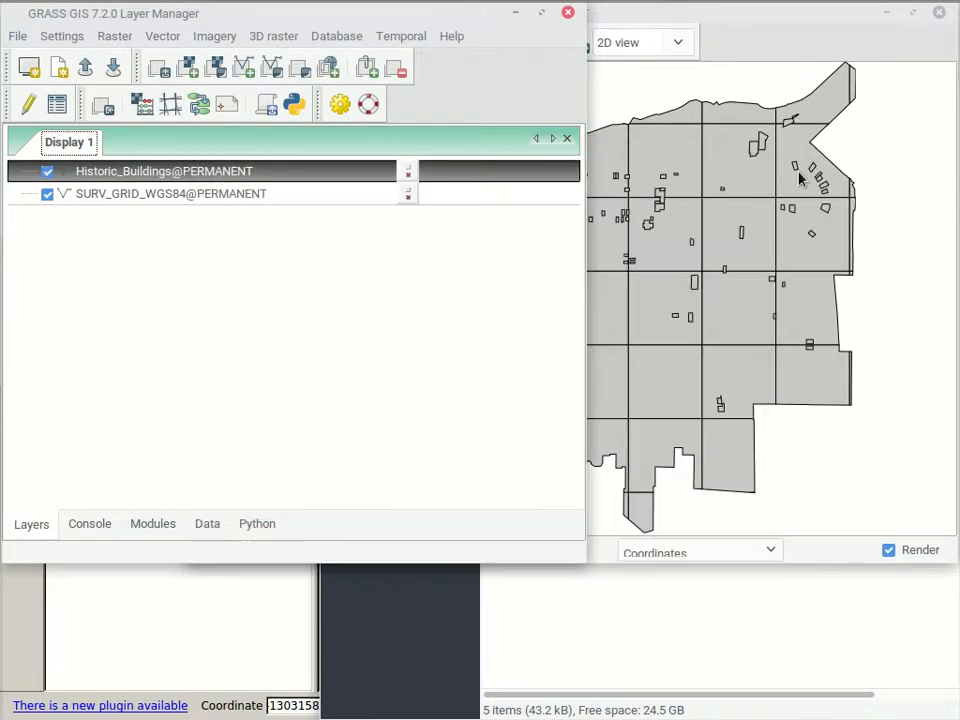
click(839, 46)
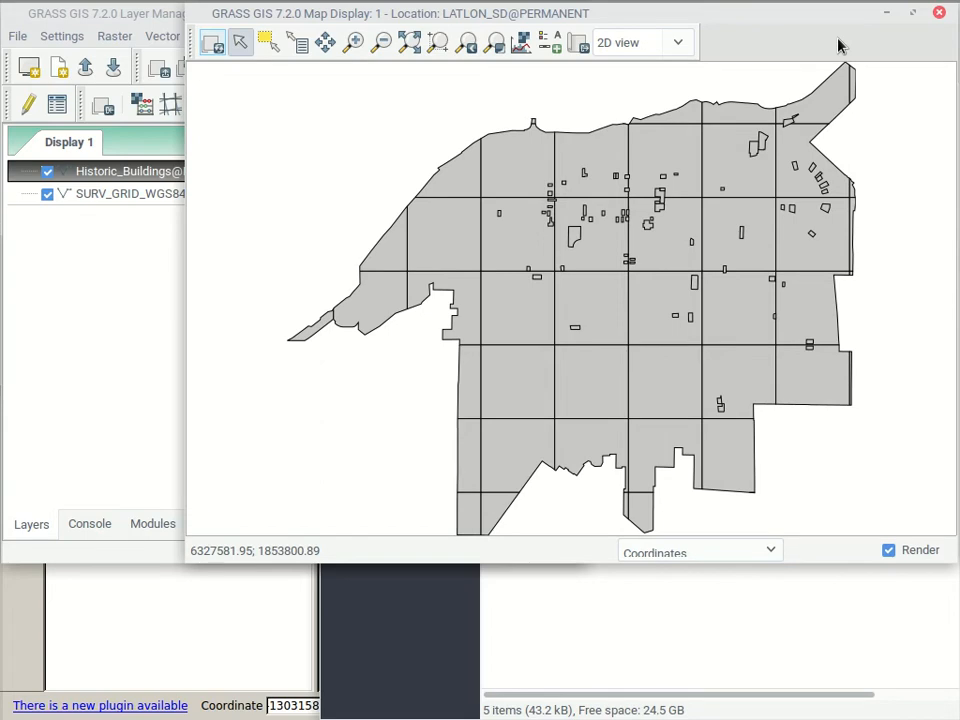
mouse_move(594, 6)
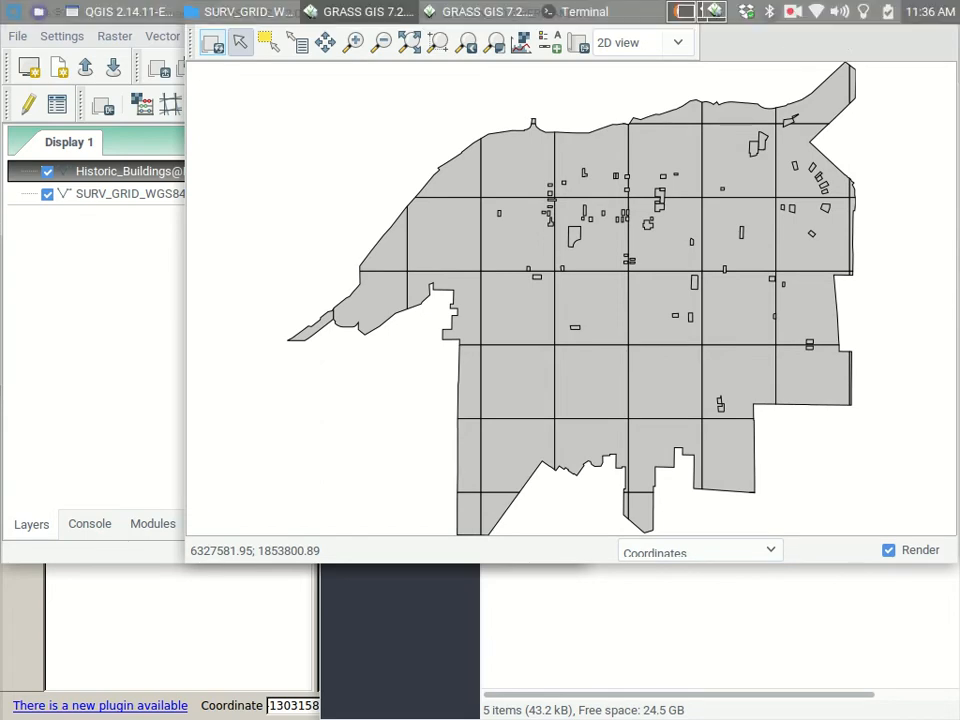